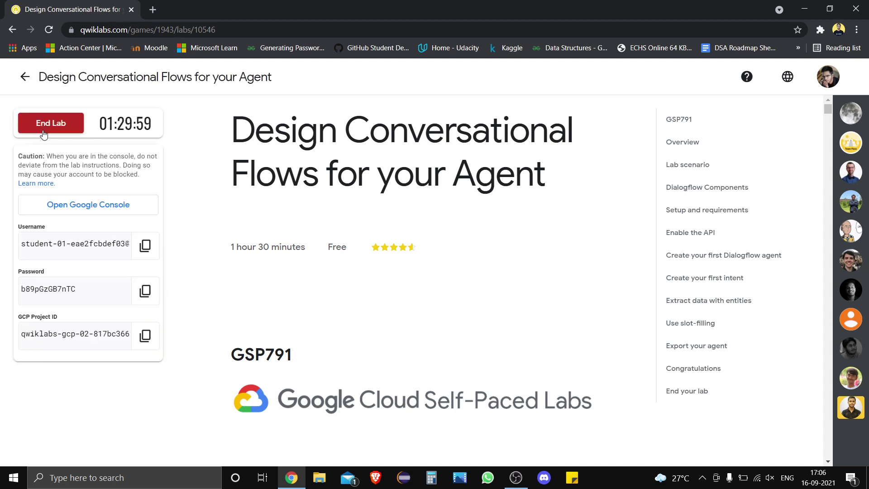
# Step: Open the lab's Google Console in an incognito window and sign in with the provided lab account password
pyautogui.click(145, 291)
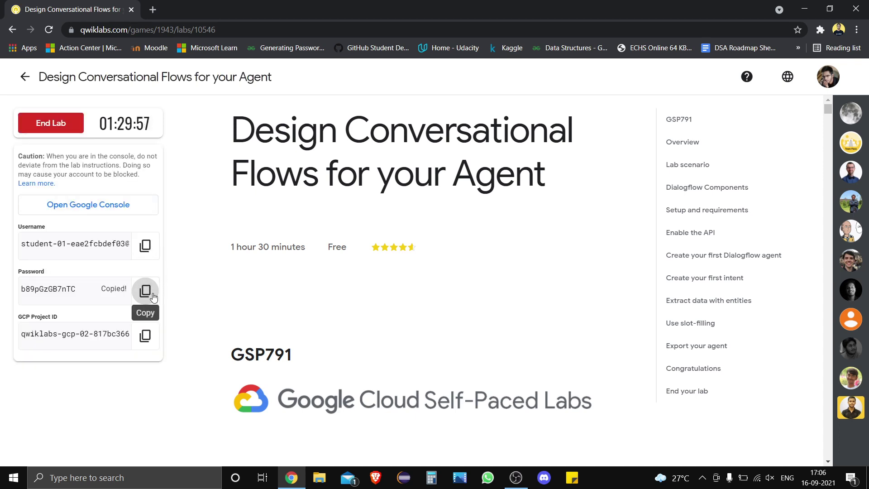
pyautogui.rightClick(139, 209)
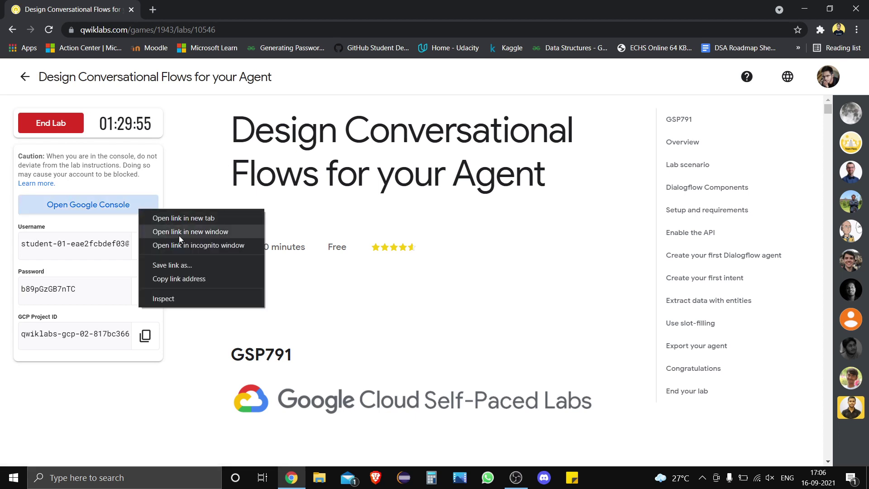
pyautogui.click(187, 249)
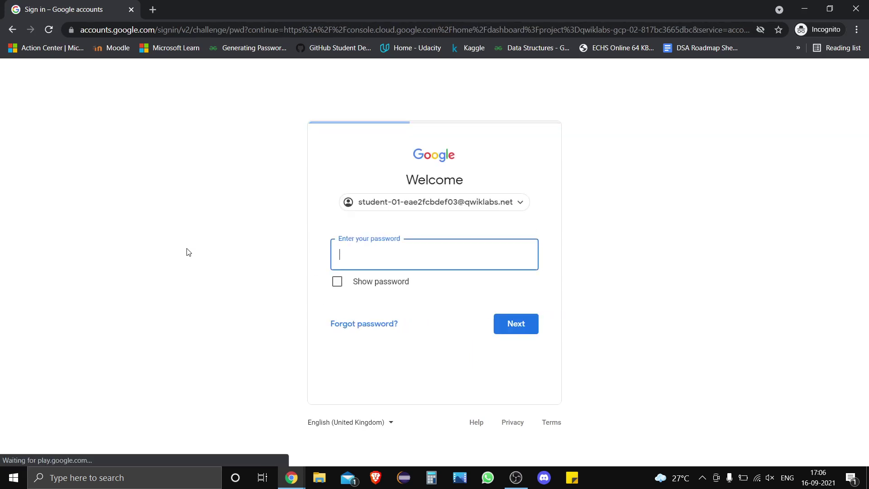
pyautogui.press('Return')
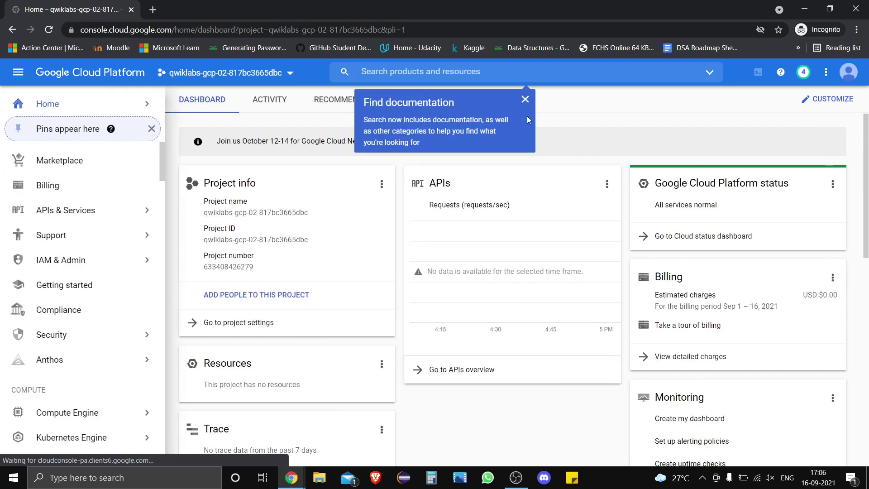
pyautogui.click(526, 100)
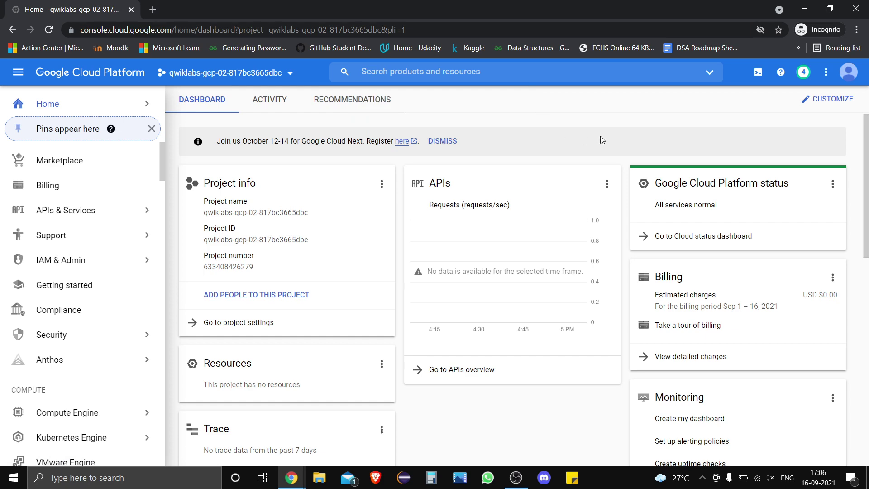
# Step: Return to the lab page and read the instructions from Dialogflow Components through the Enable the API section
pyautogui.hotkey('alt', 'Tab')
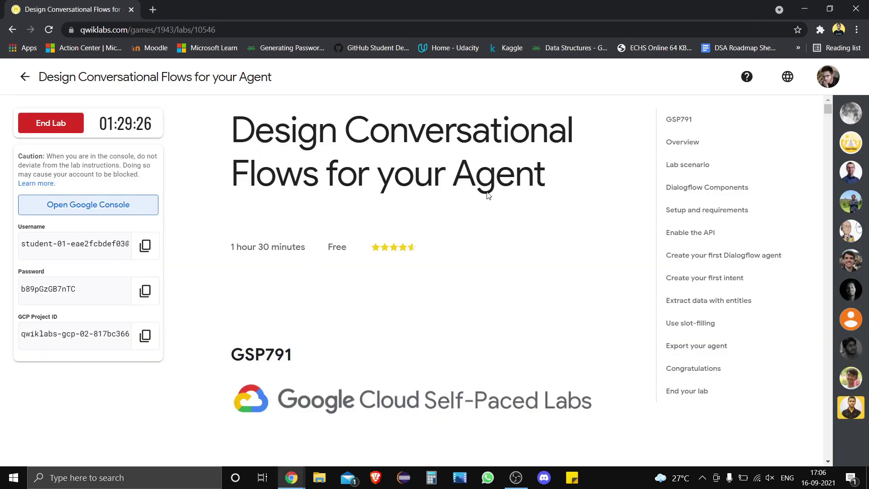
pyautogui.scroll(-5, 464, 303)
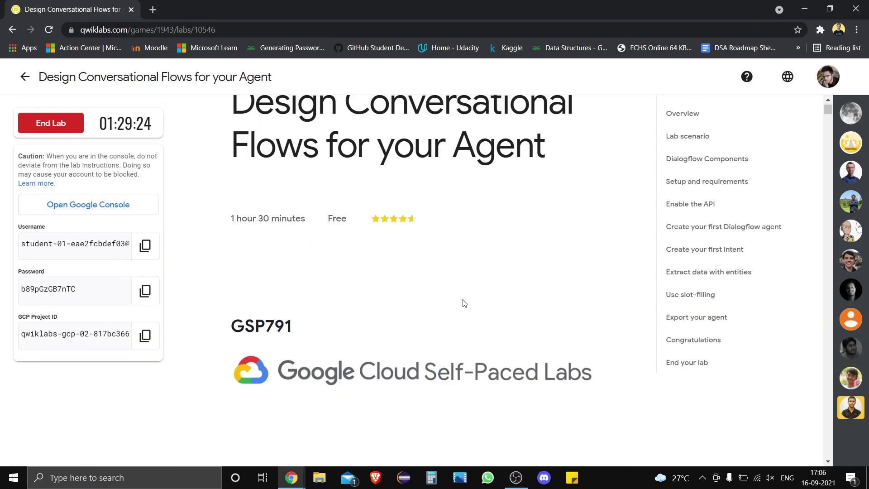
pyautogui.scroll(-15, 464, 303)
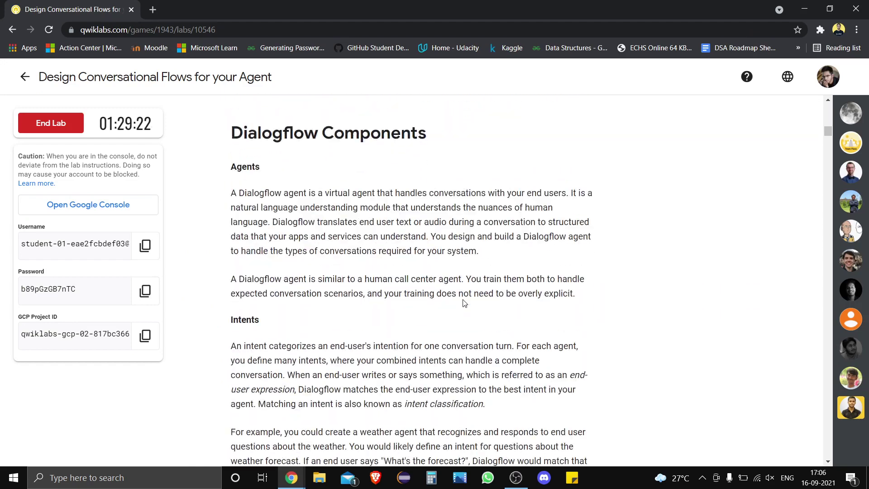
pyautogui.scroll(-12, 464, 303)
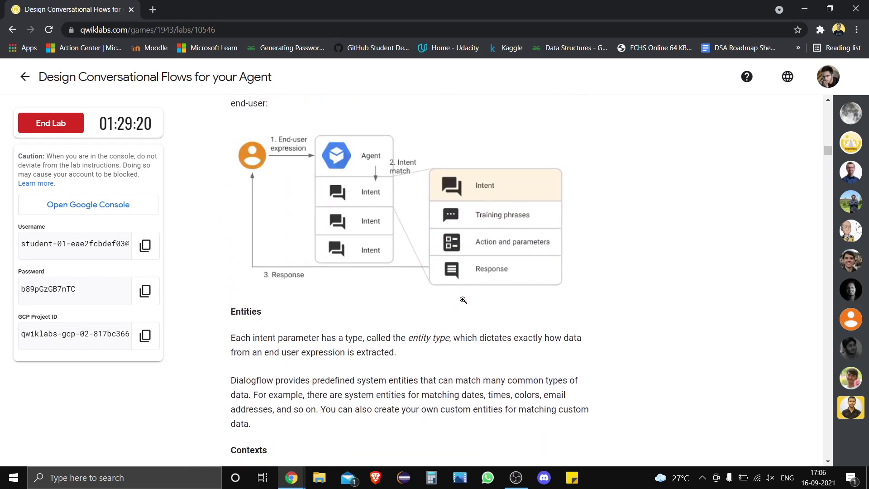
pyautogui.scroll(-15, 464, 302)
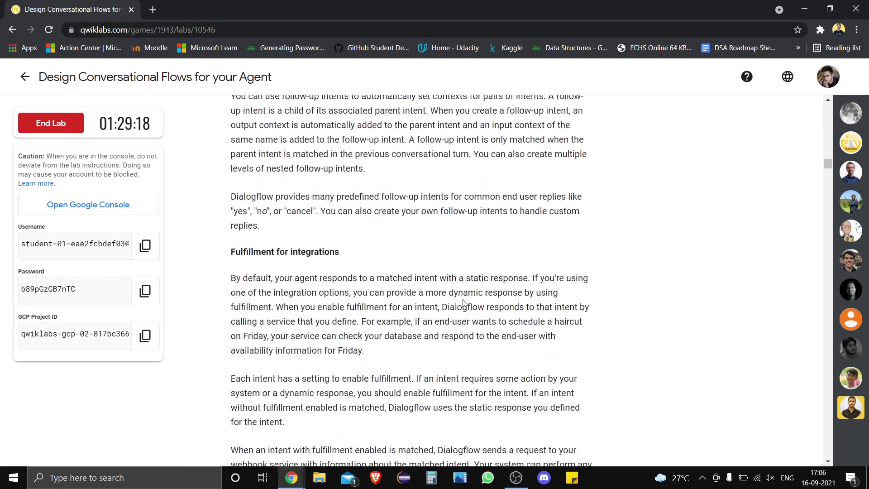
pyautogui.scroll(-4, 464, 302)
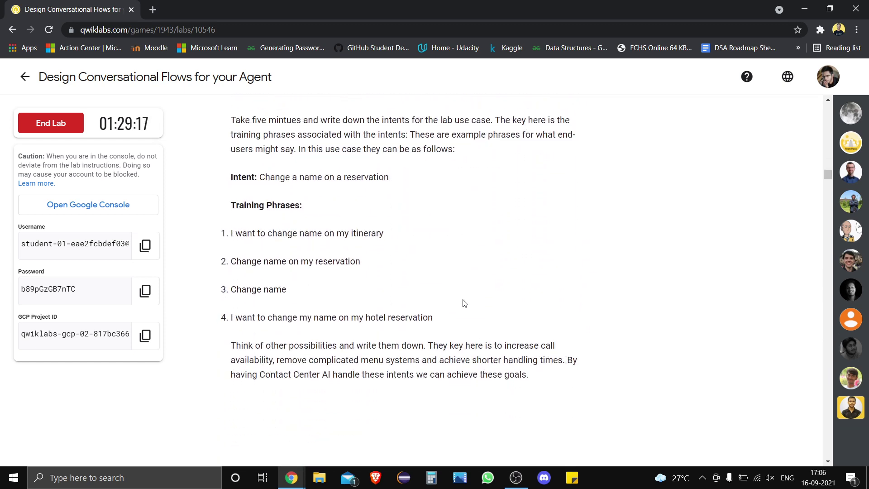
pyautogui.scroll(-7, 464, 302)
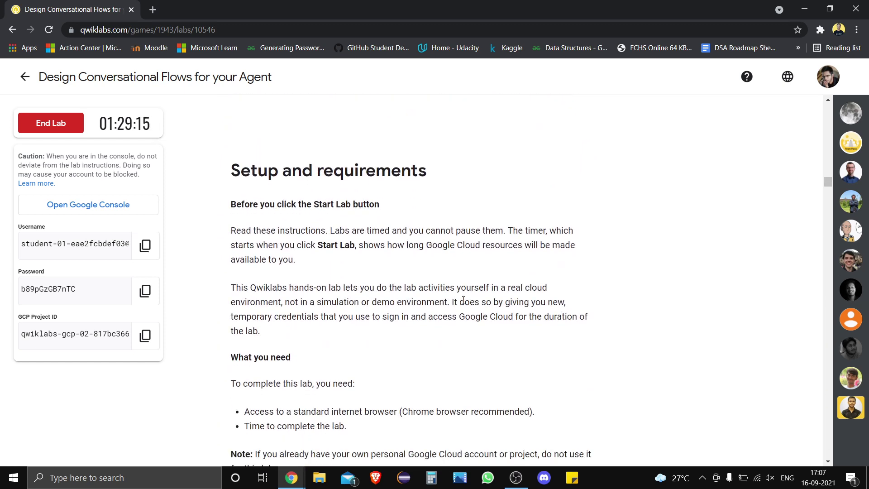
pyautogui.scroll(-18, 464, 302)
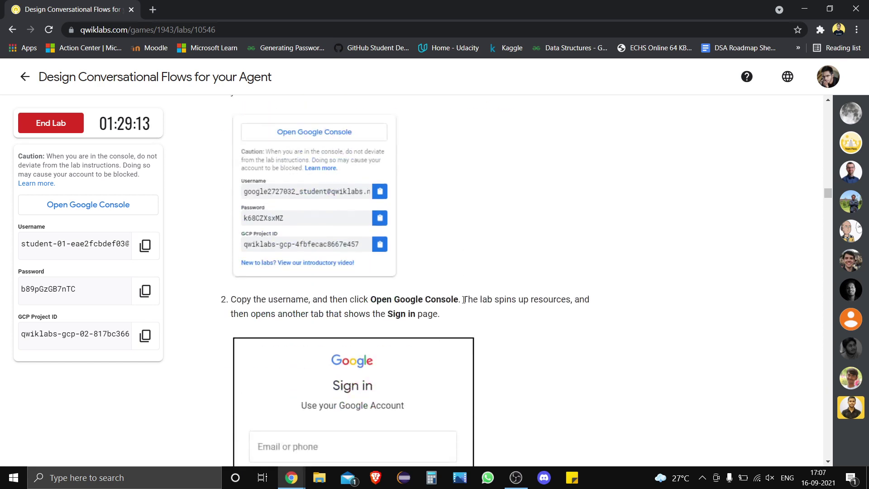
pyautogui.scroll(-11, 464, 302)
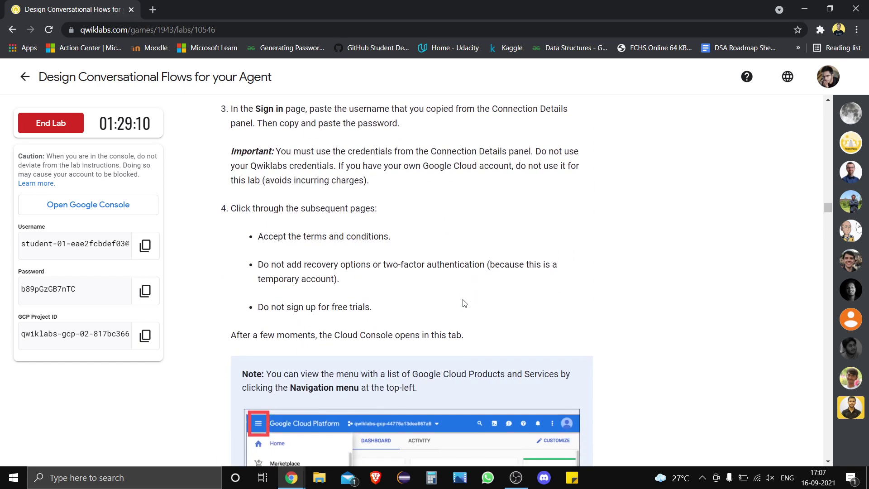
pyautogui.scroll(-4, 463, 301)
pyautogui.scroll(1, 463, 300)
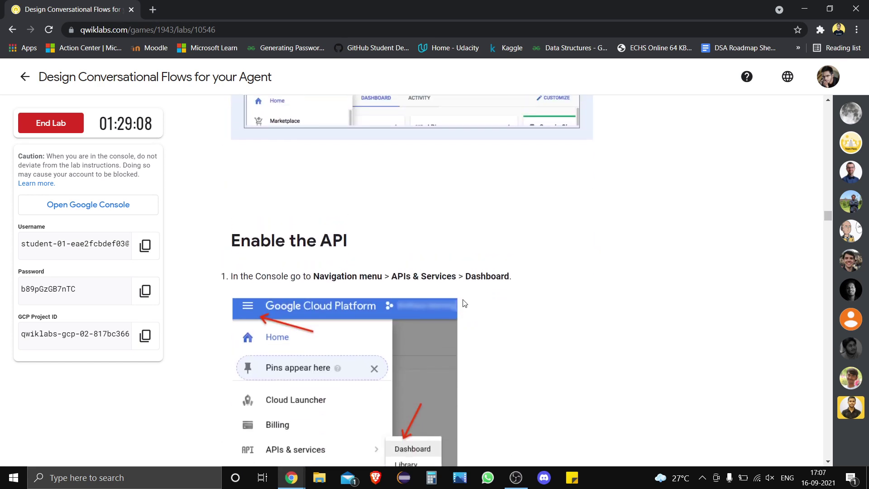
pyautogui.scroll(9, 464, 300)
pyautogui.scroll(-1, 465, 303)
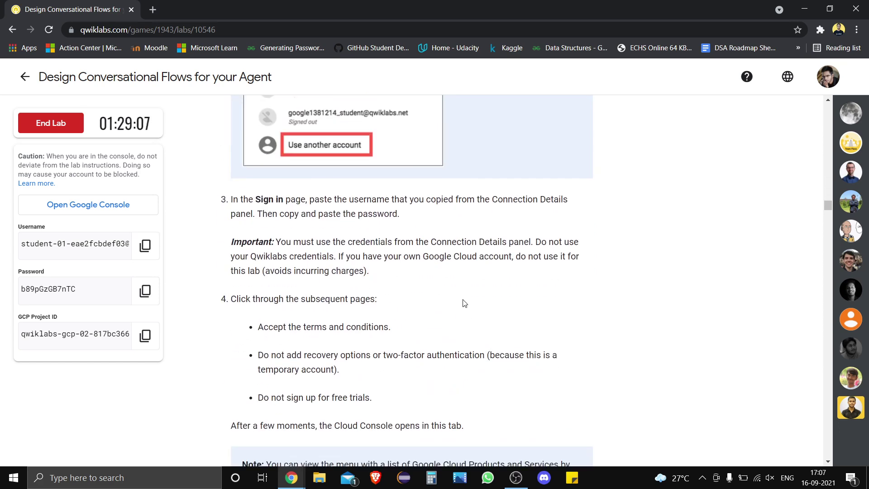
pyautogui.scroll(-8, 464, 303)
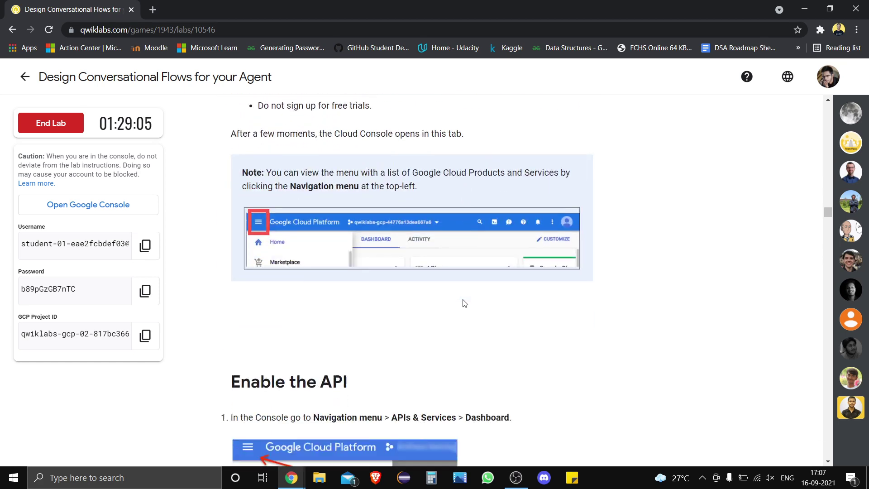
pyautogui.scroll(-1, 464, 302)
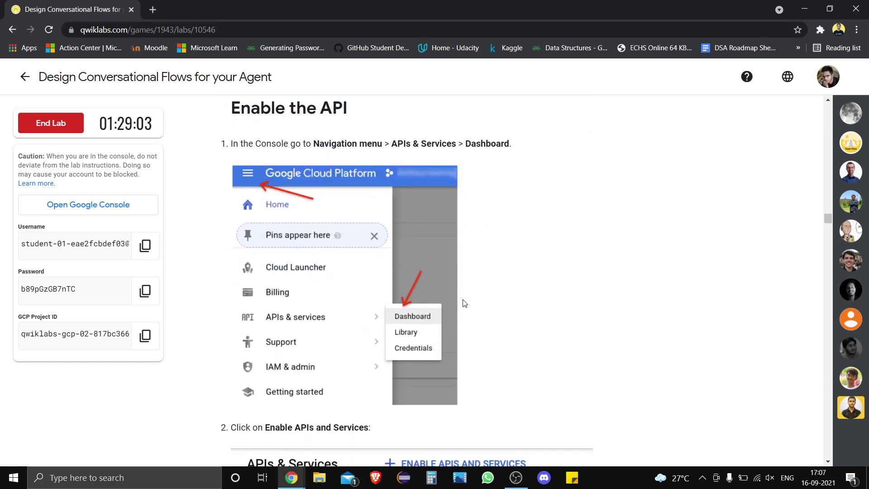
pyautogui.scroll(-5, 464, 302)
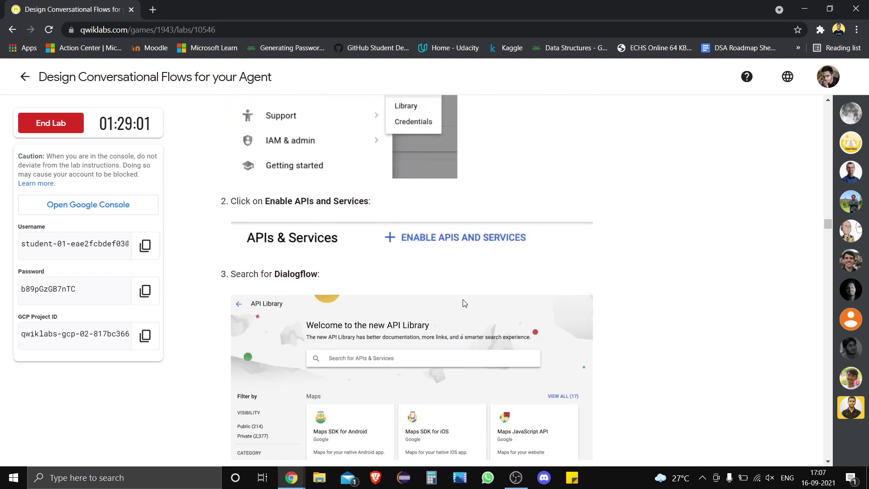
pyautogui.scroll(-5, 464, 302)
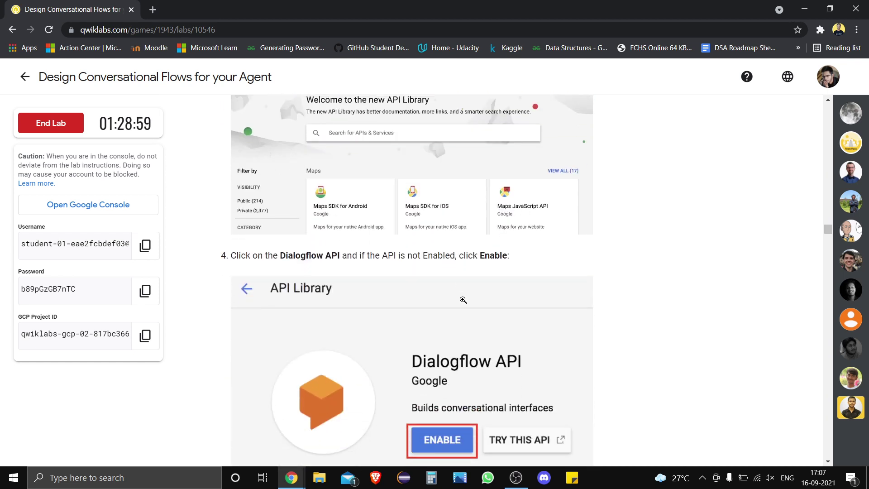
pyautogui.scroll(-1, 463, 300)
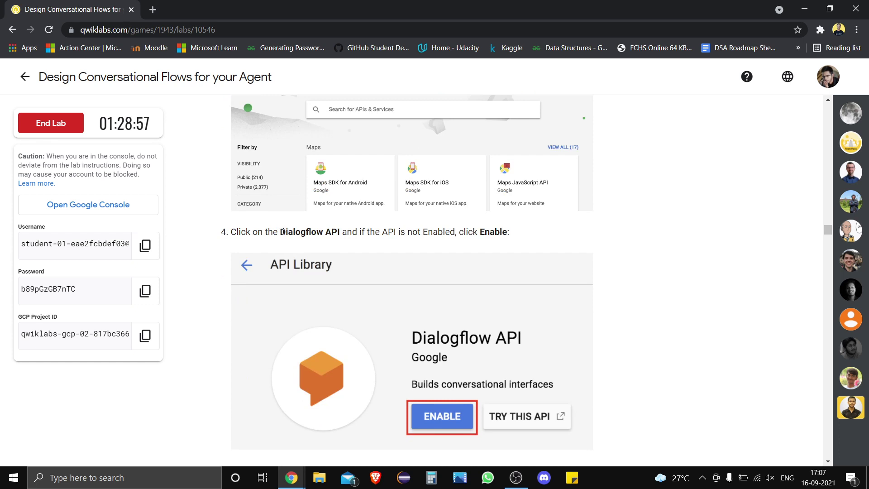
# Step: Copy the name "Dialogflow API" from the lab instructions and open the API Library from APIs & Services in the Cloud Console
pyautogui.moveTo(281, 232)
pyautogui.mouseDown()
pyautogui.moveTo(338, 236)
pyautogui.moveTo(282, 235)
pyautogui.mouseUp()
pyautogui.hotkey('ctrl', 'c')
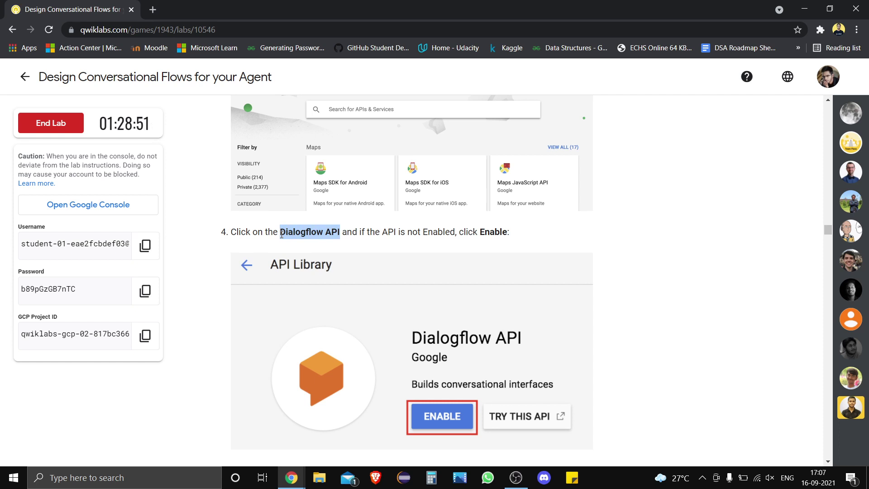
pyautogui.hotkey('alt', 'Tab')
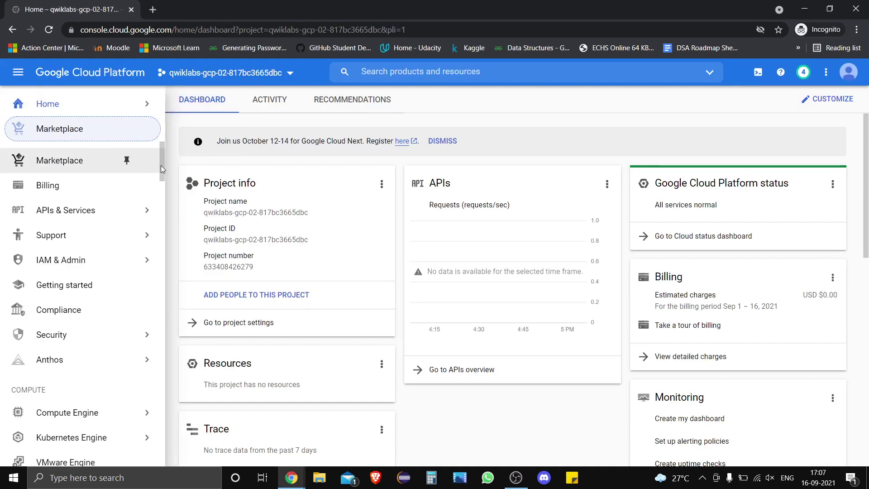
pyautogui.moveTo(110, 220)
pyautogui.click(77, 212)
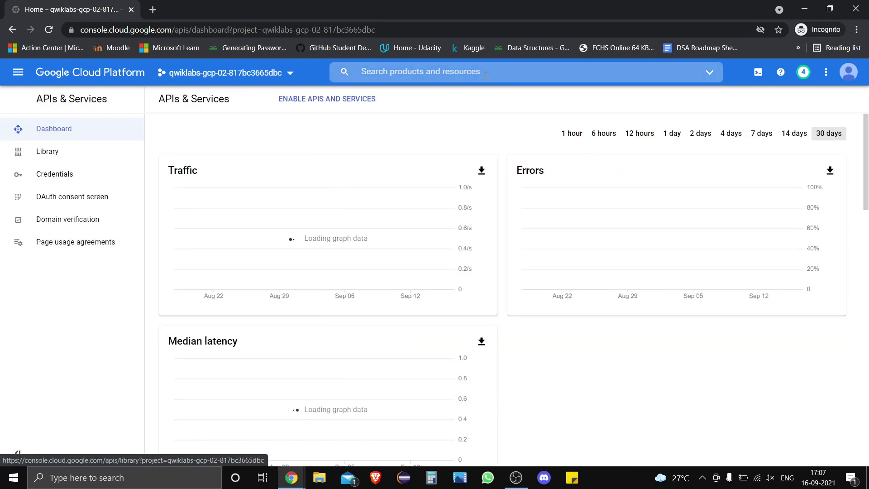
pyautogui.click(349, 100)
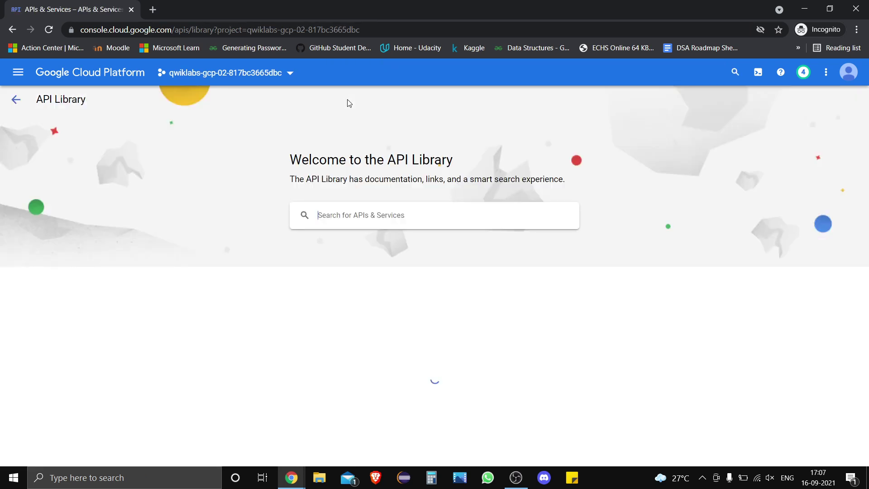
# Step: Search the API Library for "Dialogflow API" and enable that API for the project
pyautogui.hotkey('ctrl', 'v')
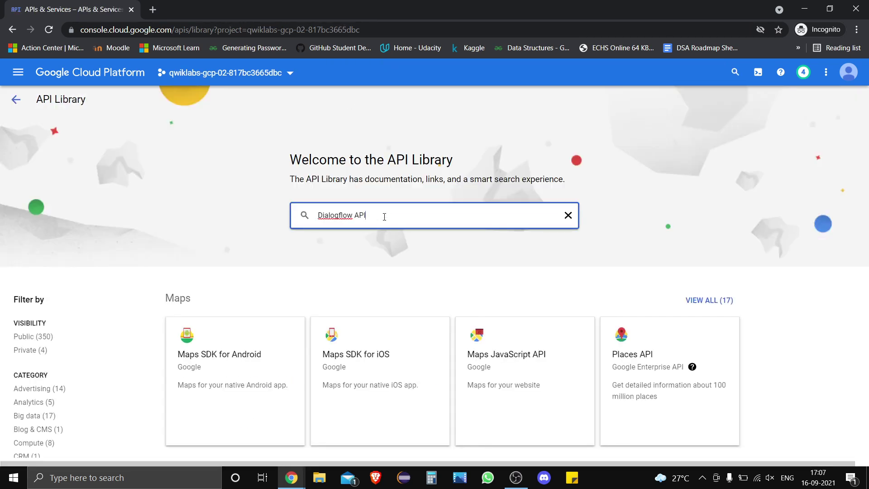
pyautogui.press('Return')
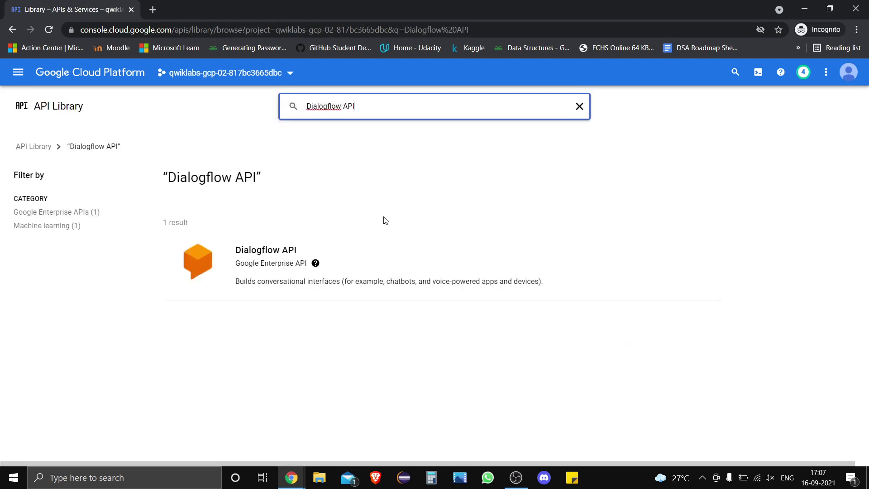
pyautogui.click(337, 258)
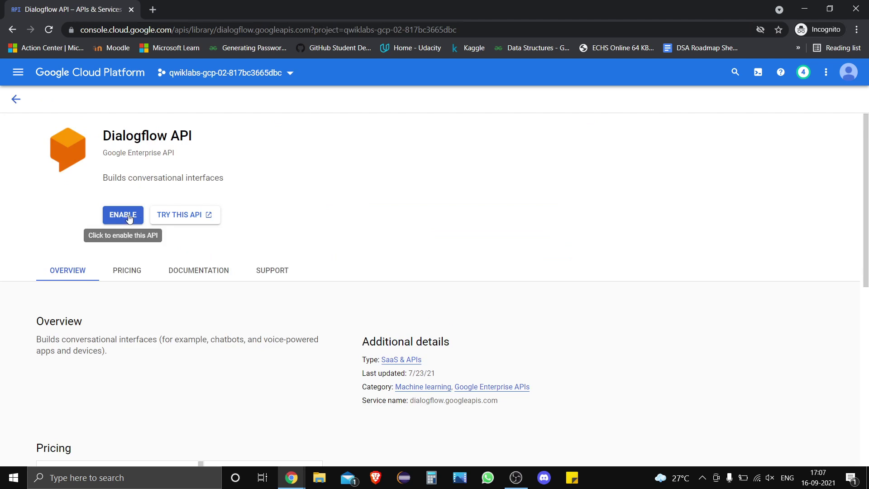
pyautogui.click(130, 218)
# Step: Open the lab's Dialogflow Console link from "Create your first Dialogflow agent" in an incognito window and check the Dialogflow API overview
pyautogui.hotkey('alt', 'Tab')
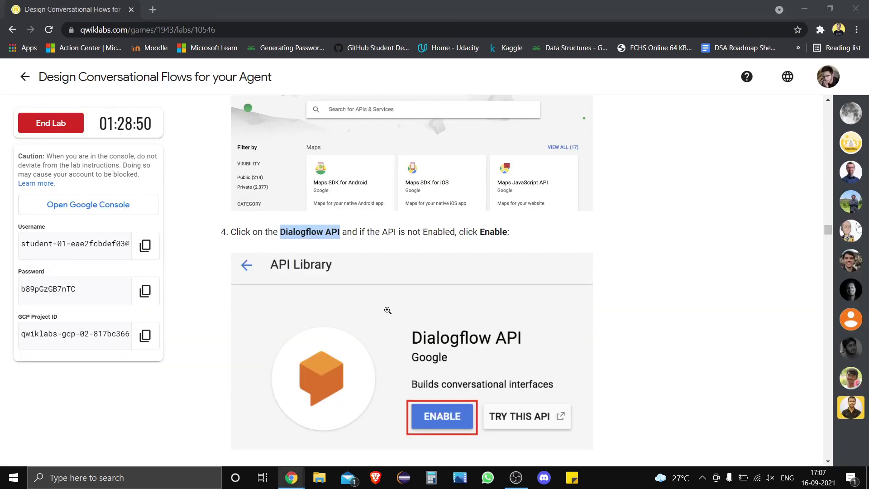
pyautogui.click(204, 352)
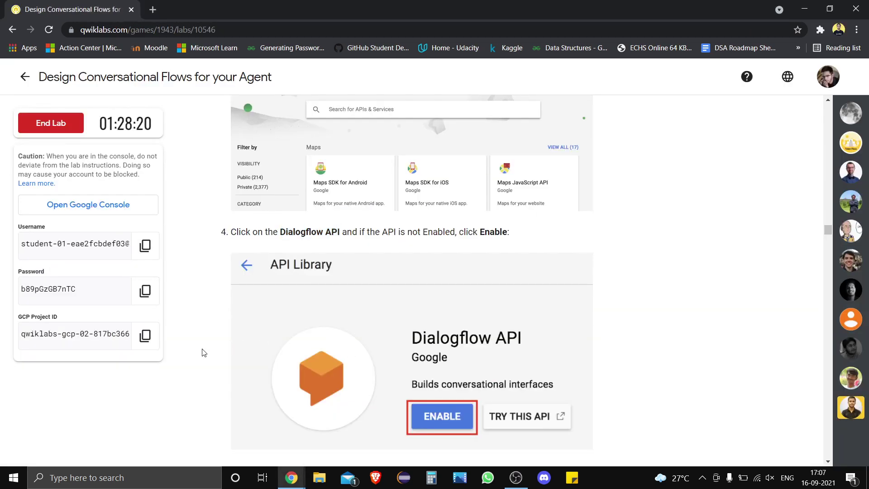
pyautogui.scroll(-2, 204, 352)
pyautogui.scroll(-7, 204, 353)
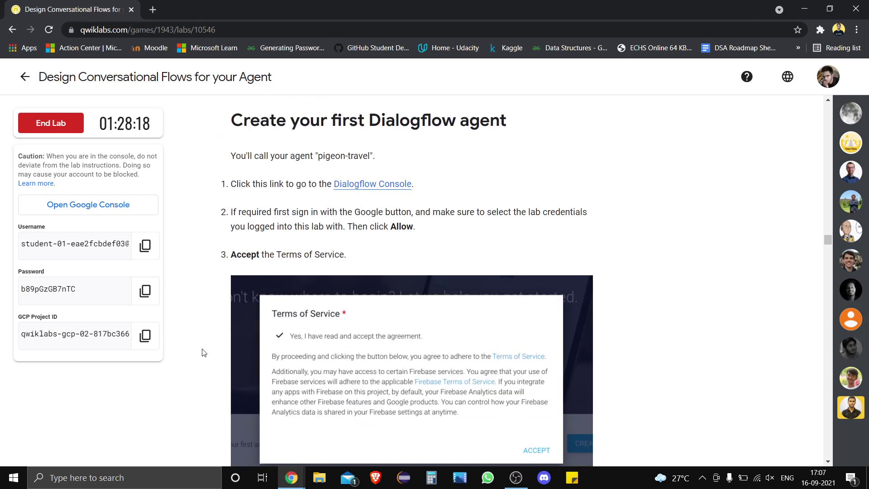
pyautogui.scroll(-1, 204, 352)
pyautogui.scroll(1, 204, 352)
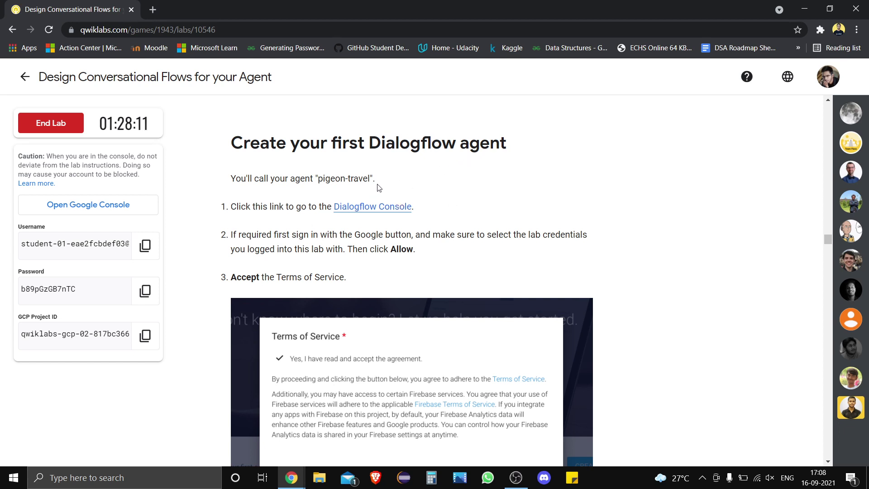
pyautogui.rightClick(361, 207)
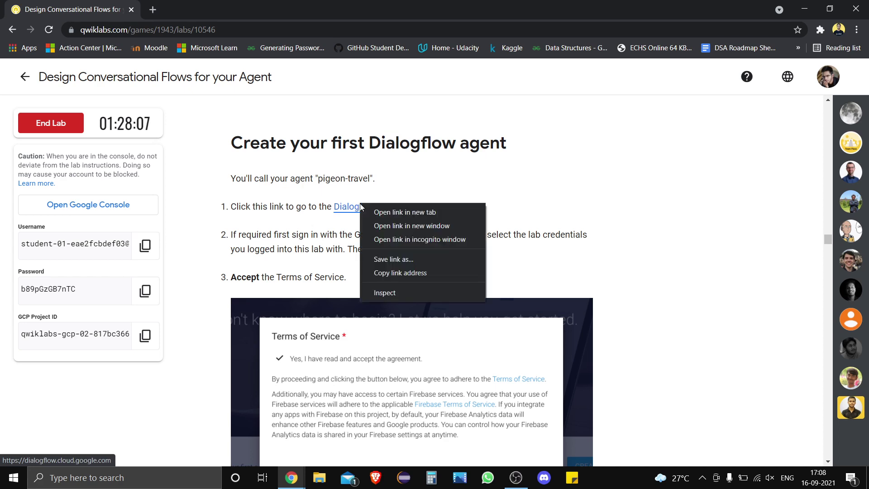
pyautogui.click(424, 245)
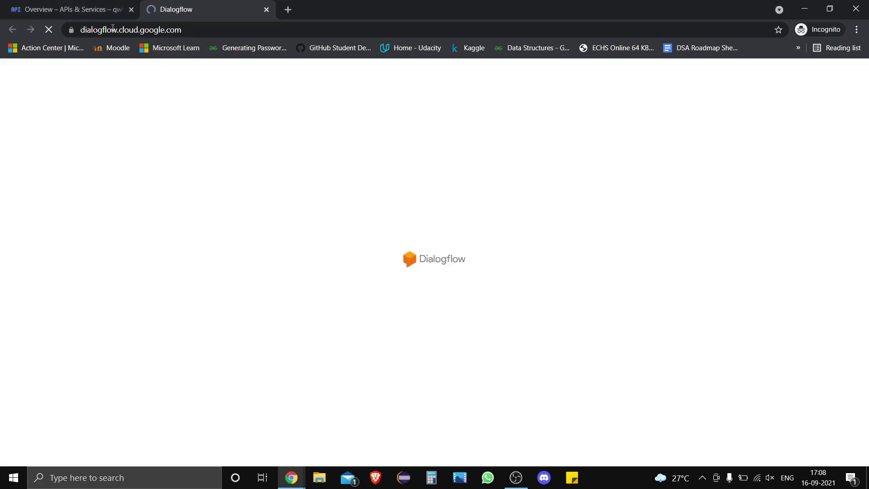
pyautogui.click(78, 7)
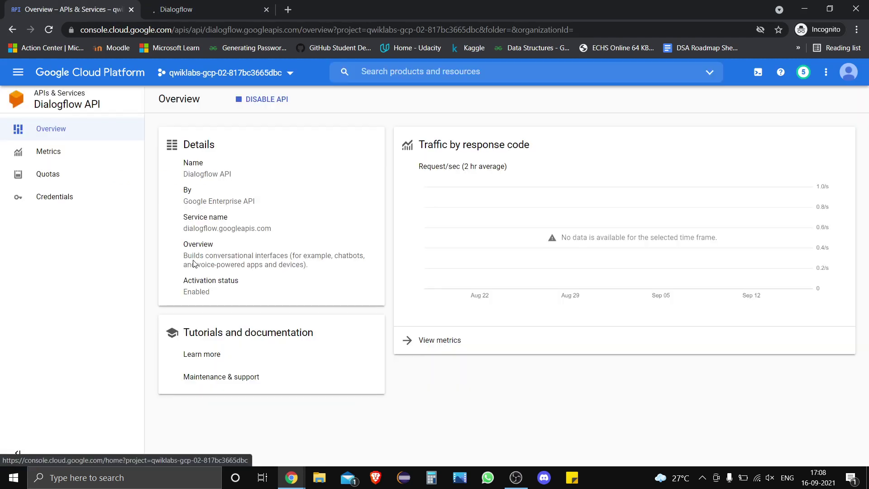
# Step: Bring up the Dialogflow console, return to the lab page and read the "Create your first Dialogflow agent" steps through Build an Agent
pyautogui.click(223, 4)
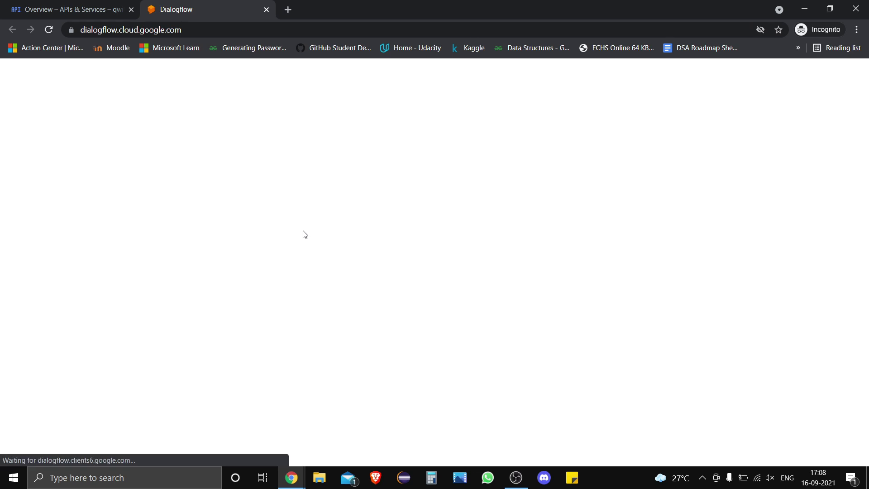
pyautogui.hotkey('alt', 'Tab')
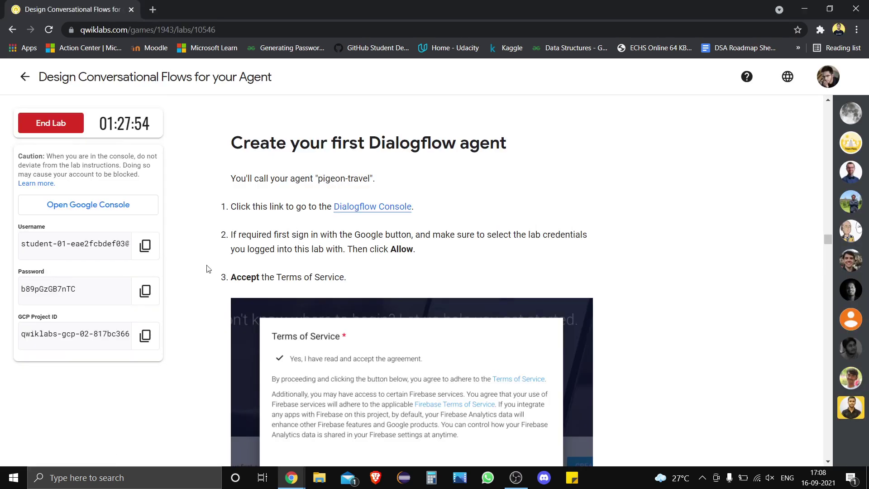
pyautogui.scroll(-6, 192, 312)
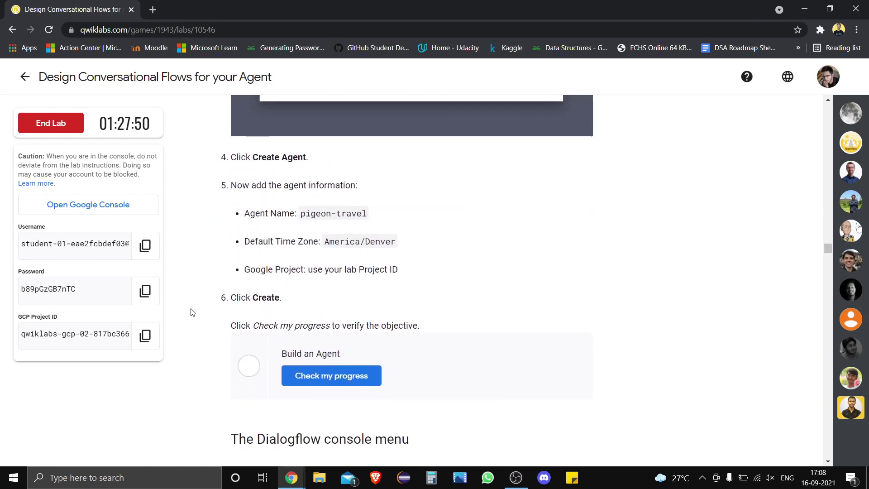
pyautogui.scroll(3, 193, 313)
pyautogui.scroll(2, 192, 312)
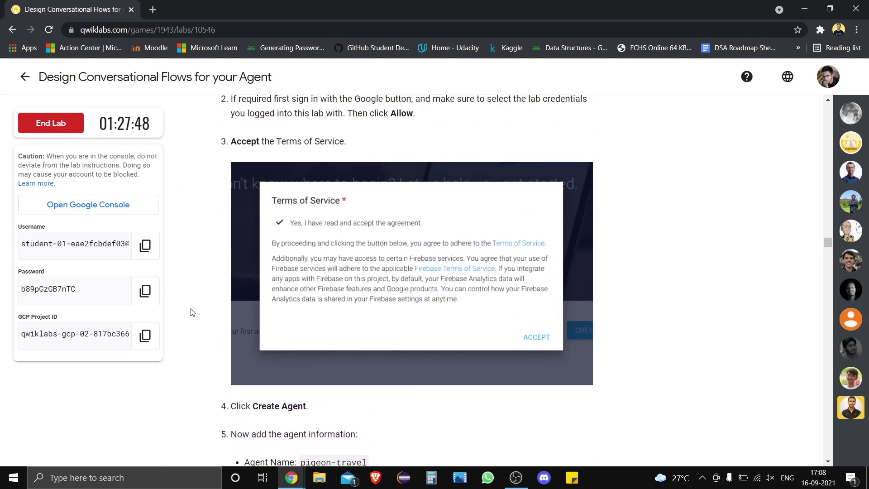
pyautogui.scroll(-3, 192, 312)
pyautogui.scroll(6, 193, 312)
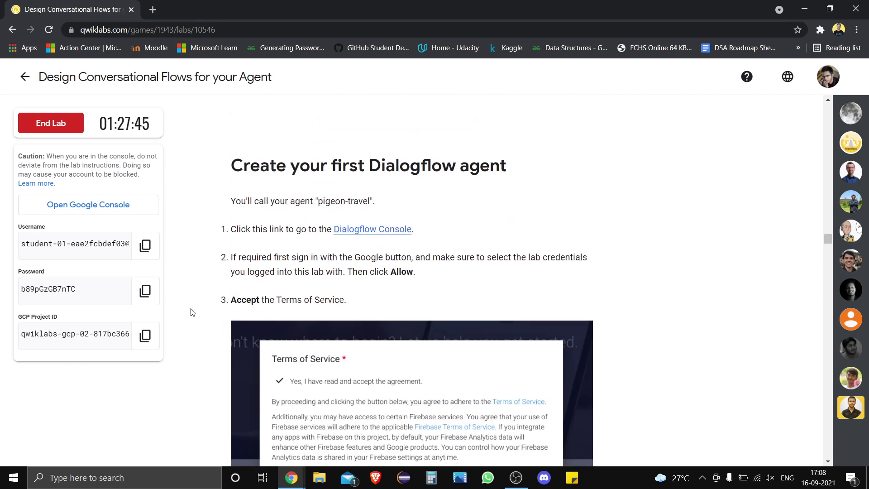
pyautogui.scroll(-7, 192, 312)
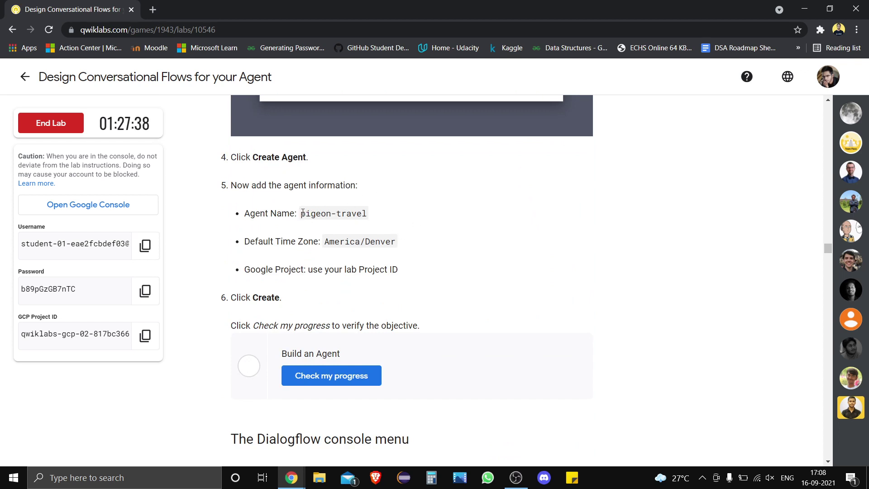
# Step: Copy the agent name from the lab instructions and start a new Dialogflow agent named "pigeon-travel"
pyautogui.moveTo(303, 213); pyautogui.dragTo(375, 217)
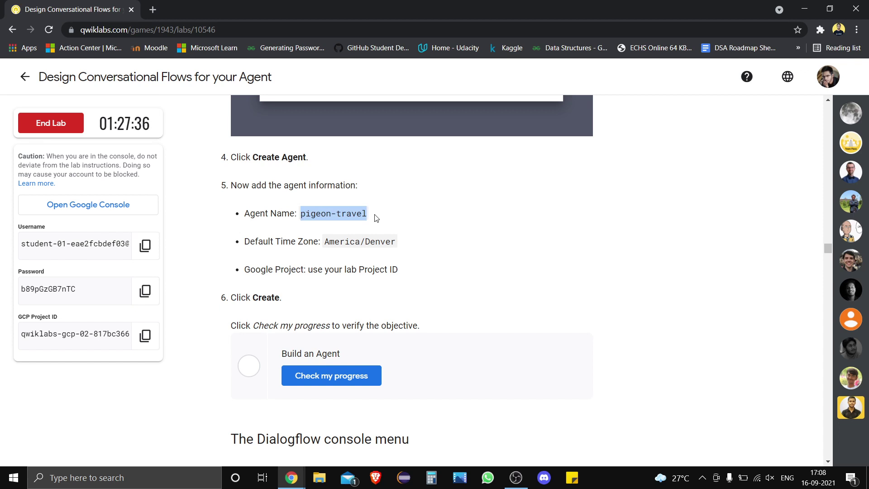
pyautogui.hotkey('alt', 'Tab')
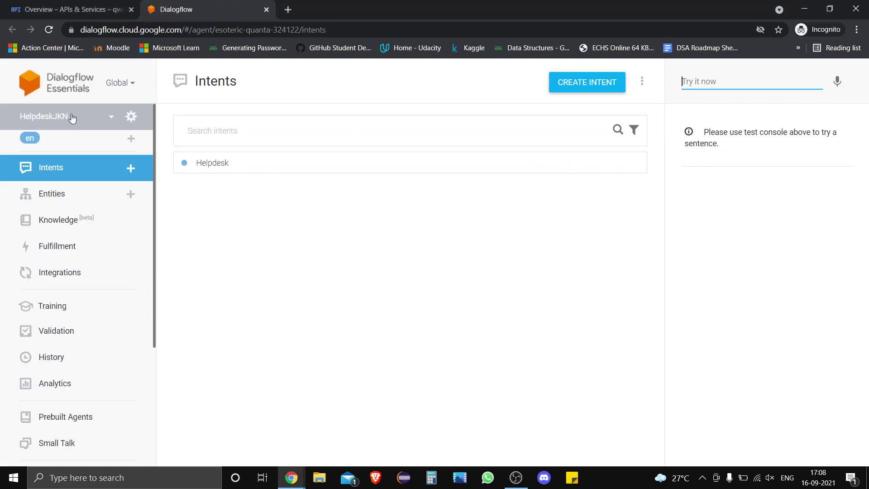
pyautogui.click(111, 117)
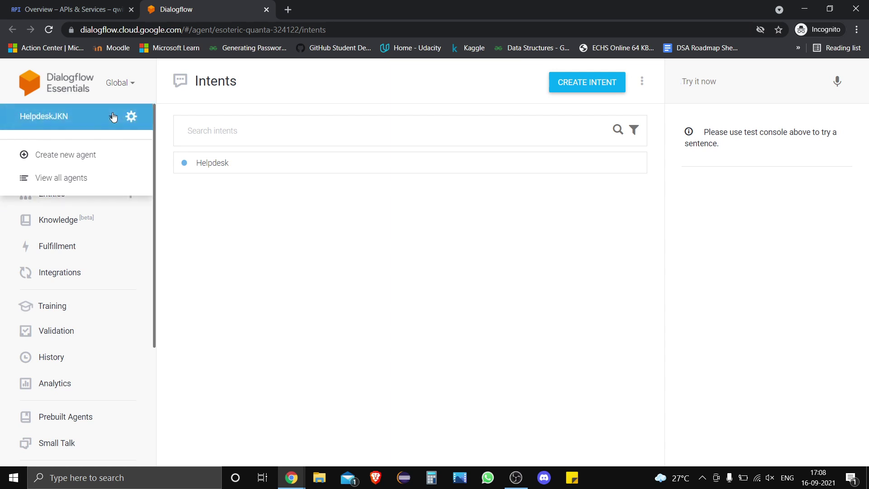
pyautogui.click(86, 155)
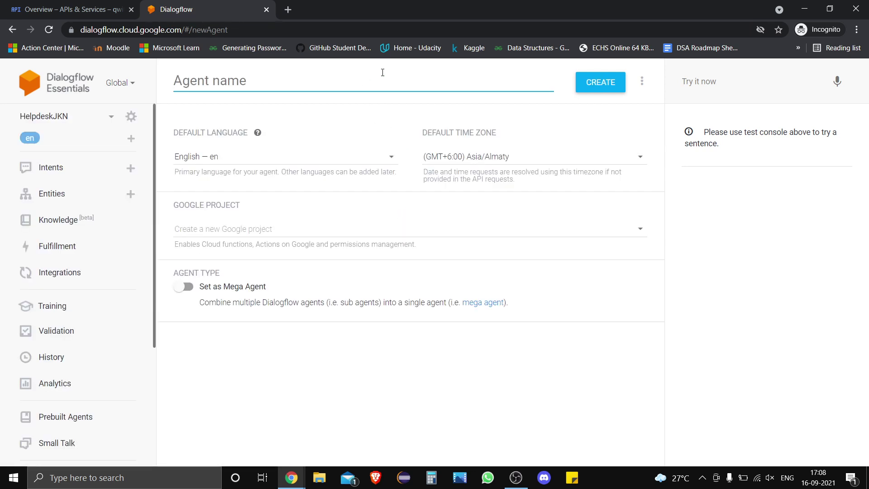
pyautogui.write('pigeon-travel')
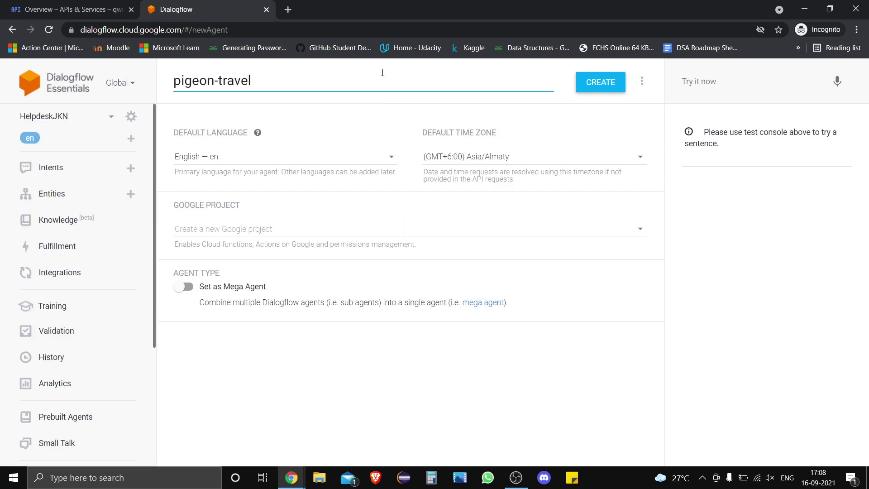
# Step: Copy the GCP Project ID from the lab page and set the new agent's default time zone to (GMT-7:00) America/Denver
pyautogui.hotkey('alt', 'Tab')
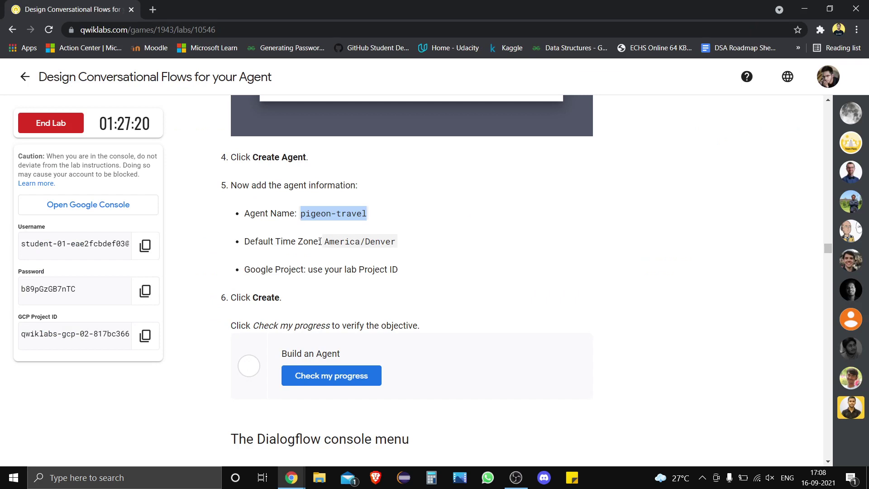
pyautogui.click(141, 338)
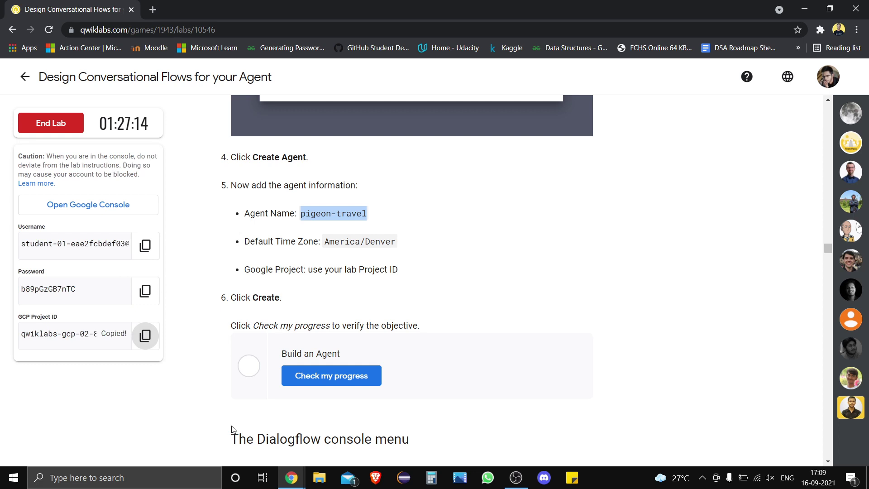
pyautogui.hotkey('alt', 'Tab')
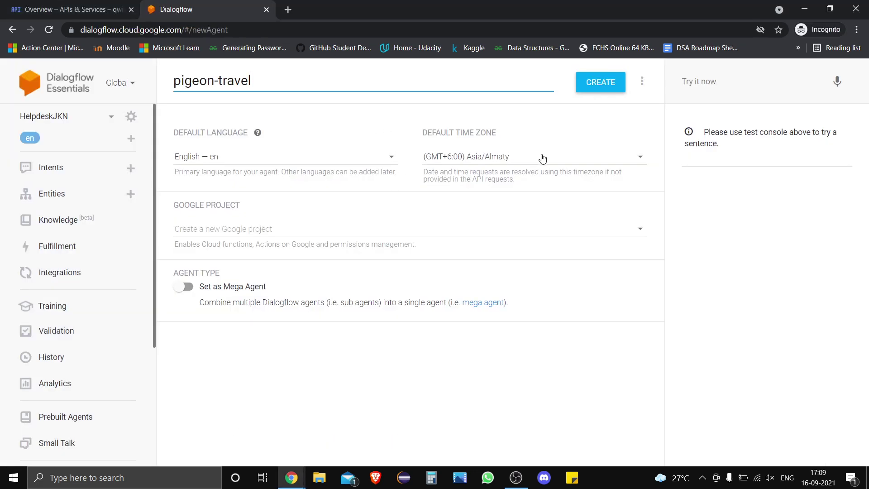
pyautogui.click(596, 165)
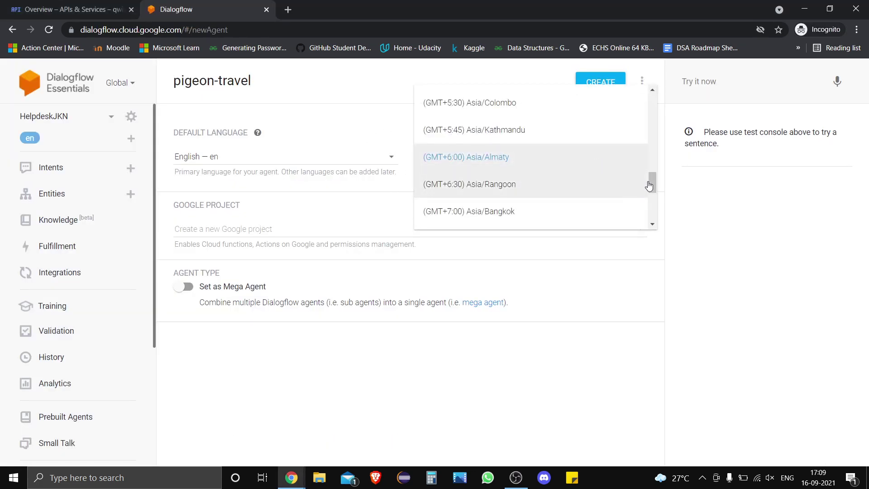
pyautogui.moveTo(652, 182); pyautogui.dragTo(650, 117)
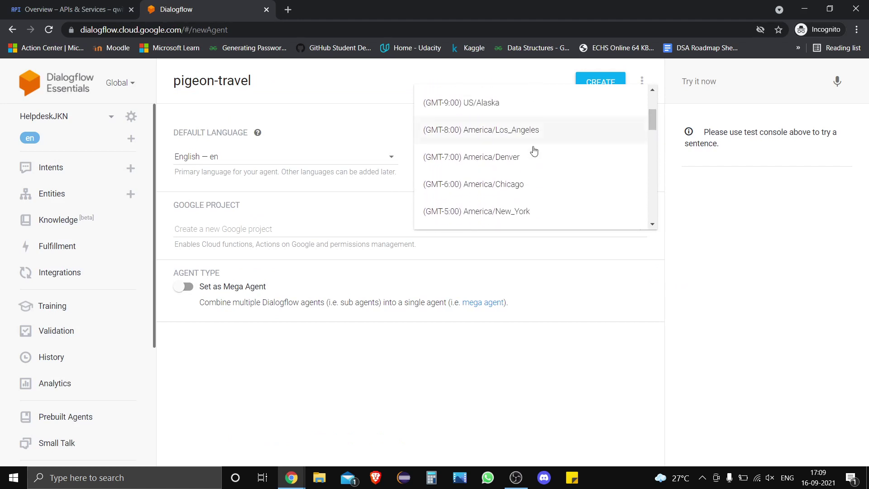
pyautogui.click(484, 158)
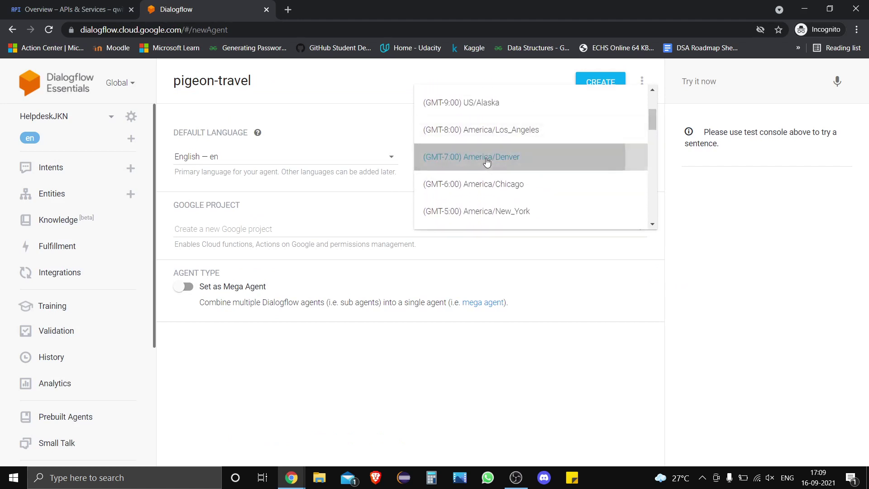
# Step: Set the agent's Google project to the existing qwiklabs-gcp-02-817bc3665dbc and compare it with the lab's GCP Project ID
pyautogui.click(286, 232)
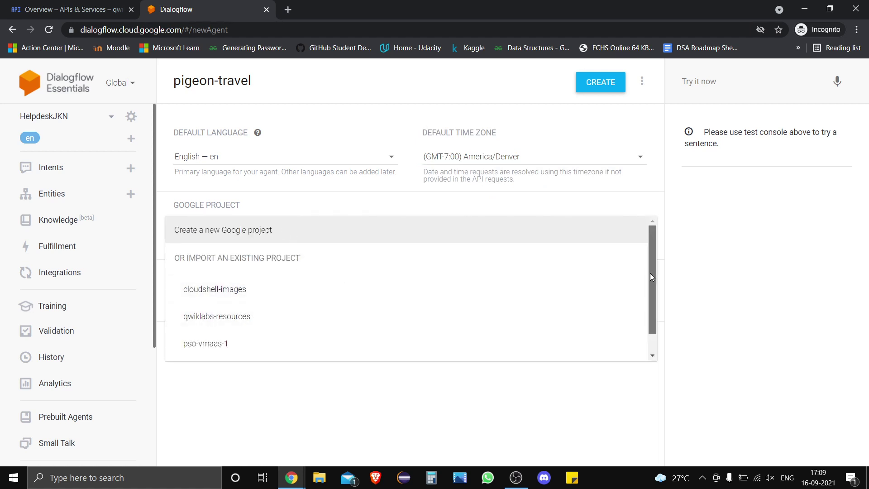
pyautogui.scroll(-1, 650, 273)
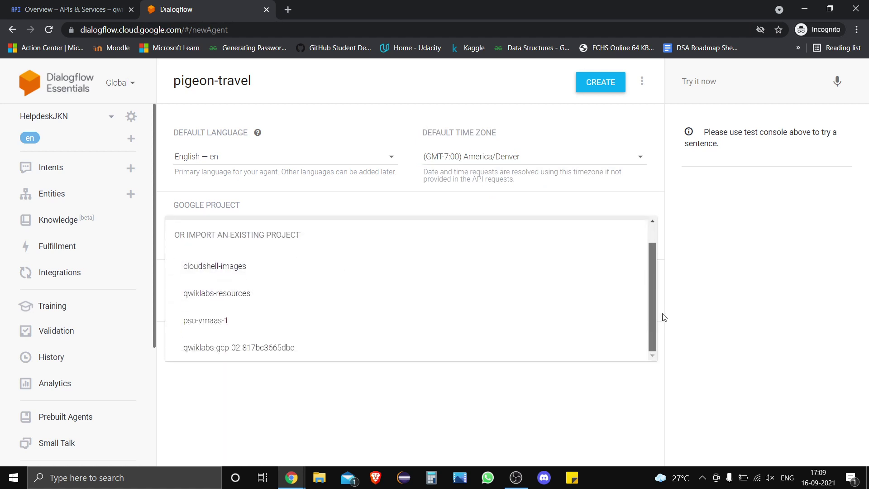
pyautogui.click(335, 340)
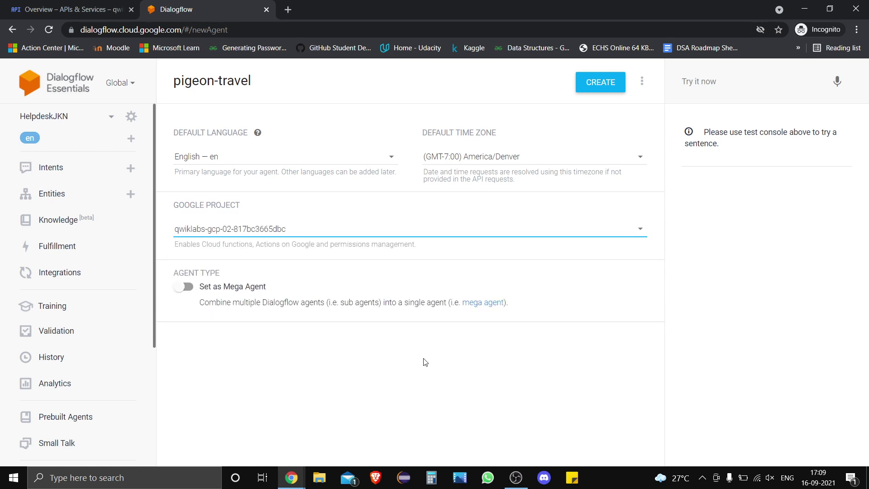
pyautogui.hotkey('alt', 'Tab')
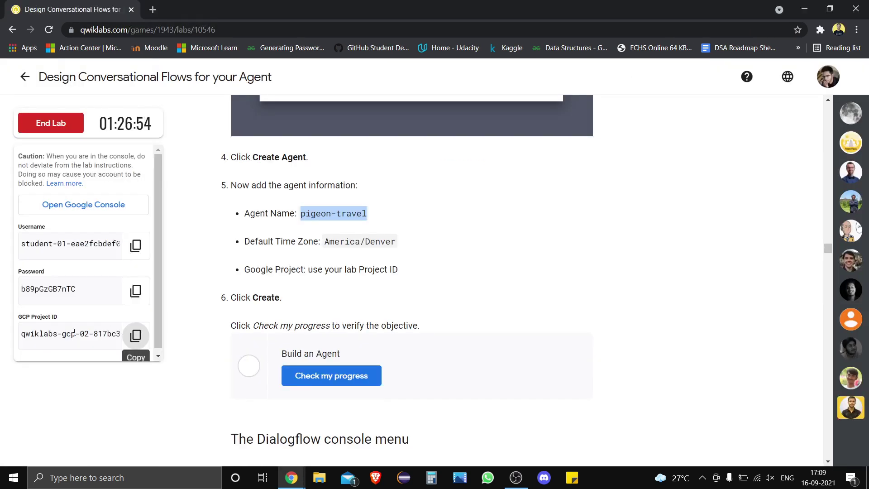
pyautogui.click(74, 333)
pyautogui.press('End')
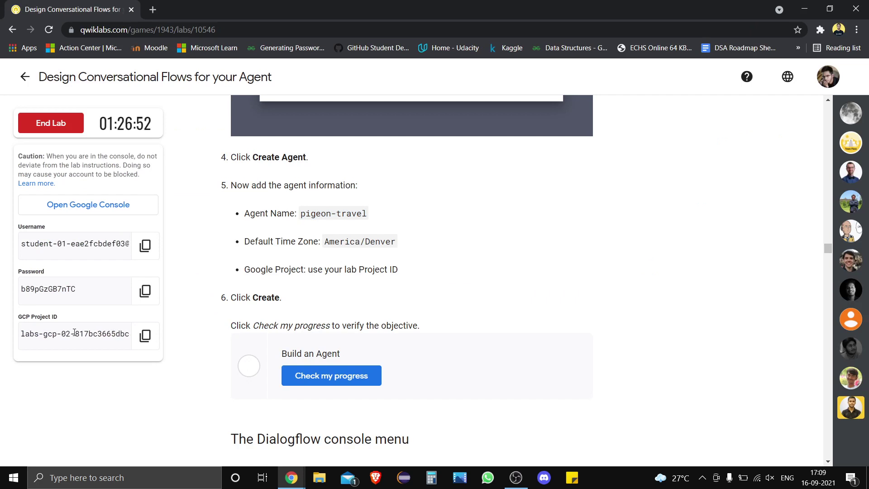
pyautogui.hotkey('alt', 'Tab')
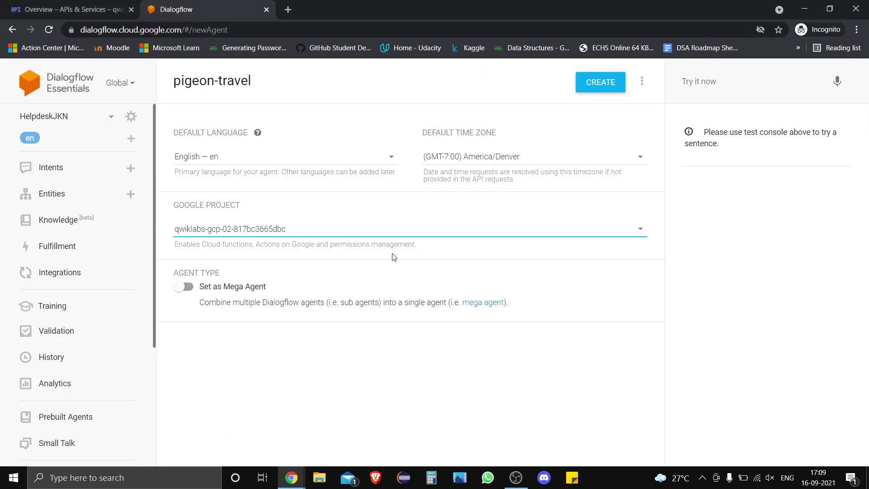
# Step: Create the pigeon-travel agent and check the lab progress for the "Build an Agent" objective
pyautogui.click(602, 84)
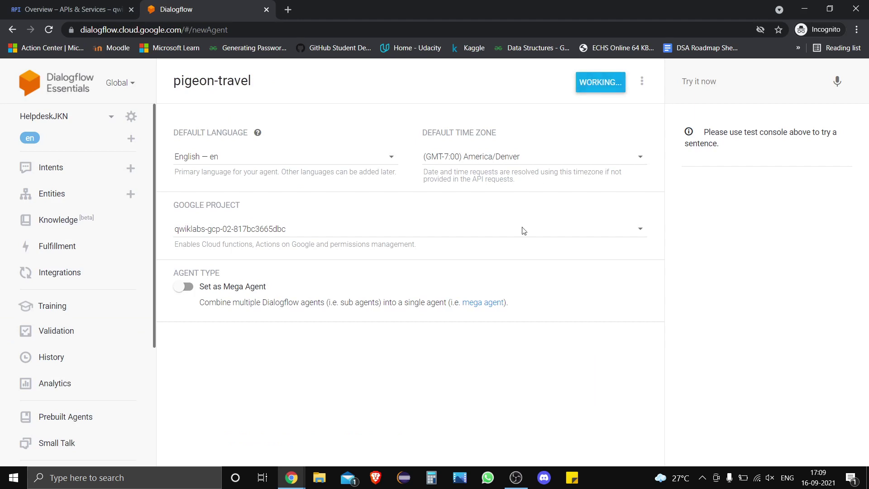
pyautogui.hotkey('alt', 'Tab')
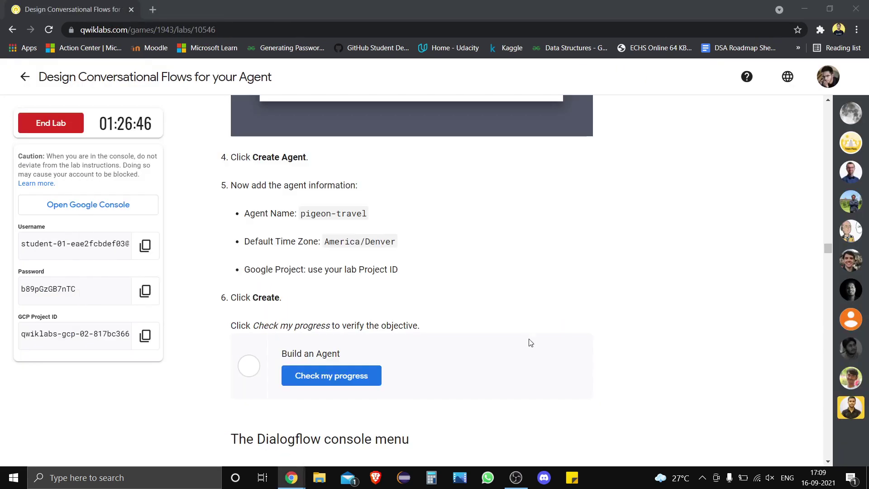
pyautogui.click(359, 383)
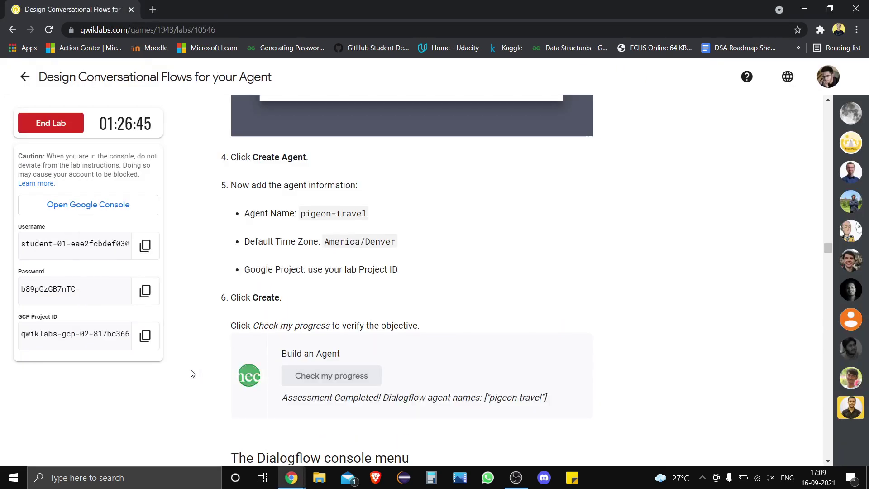
# Step: Read the lab section "The Dialogflow console menu" about the menu panel, the default intents and the simulator
pyautogui.scroll(-7, 192, 372)
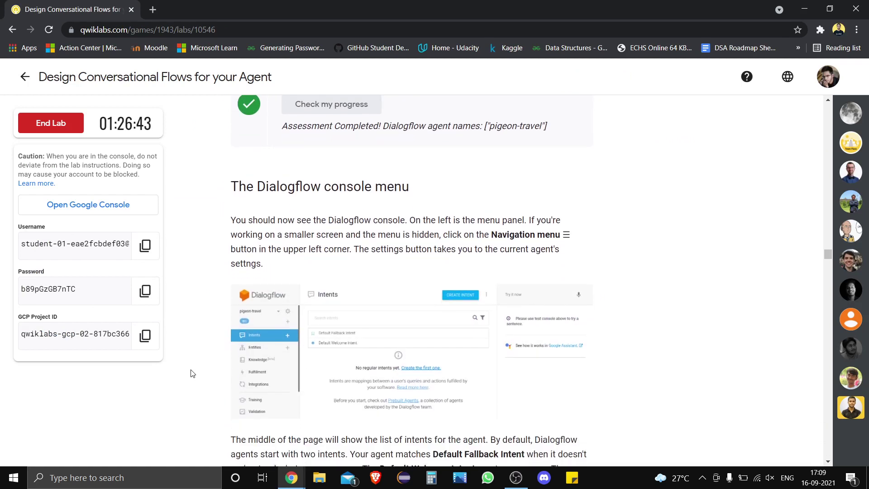
pyautogui.scroll(-1, 192, 372)
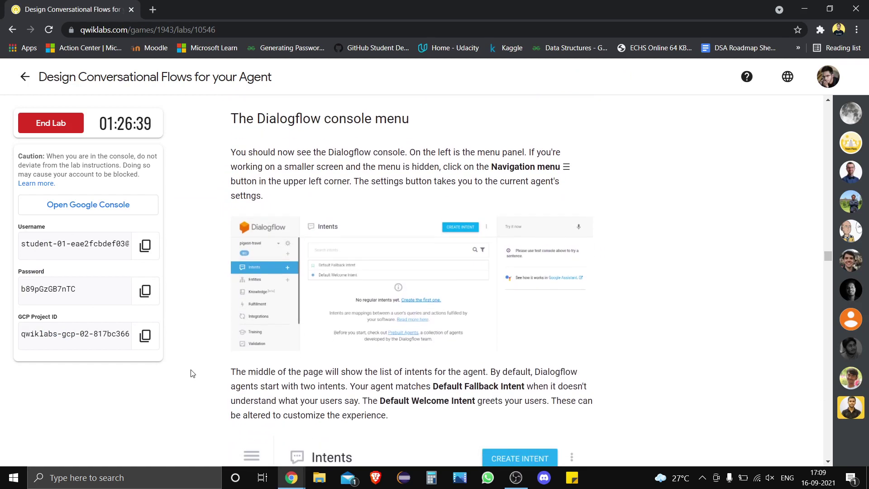
pyautogui.scroll(-1, 192, 373)
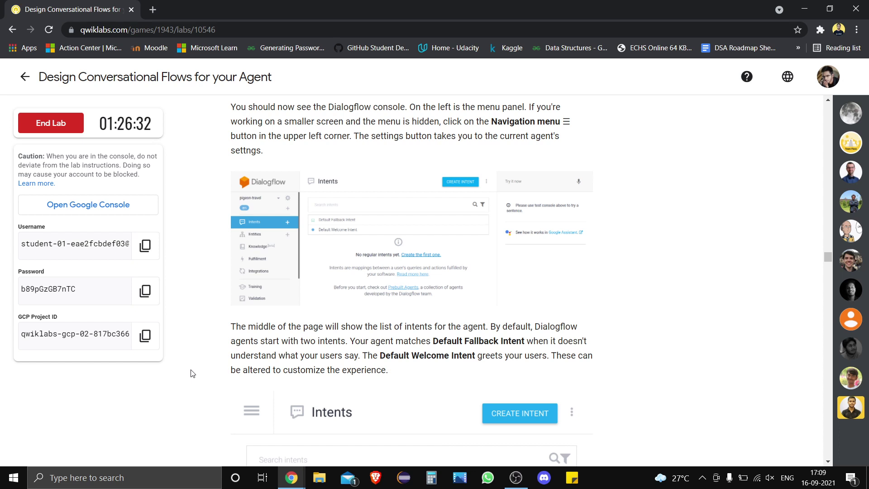
pyautogui.scroll(-2, 193, 374)
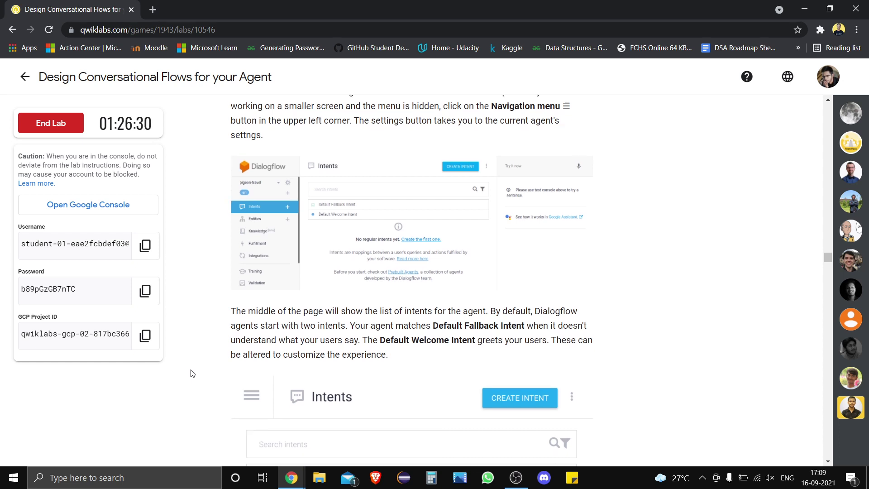
pyautogui.scroll(2, 193, 373)
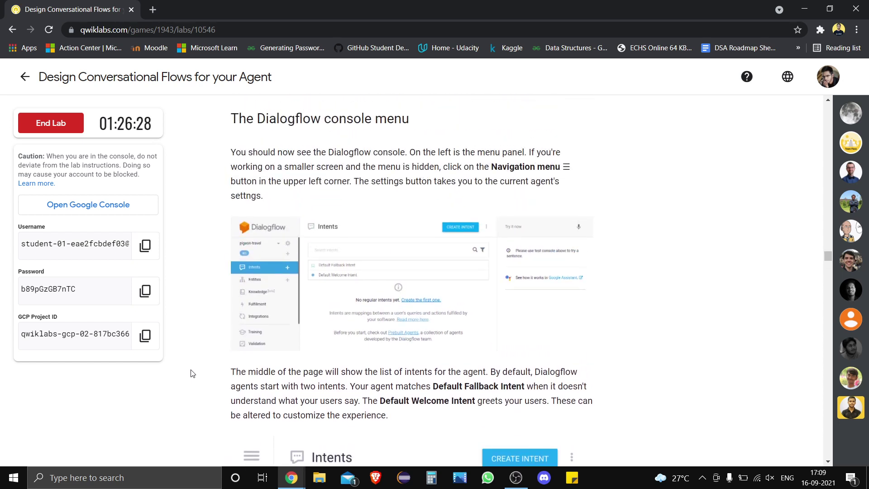
pyautogui.scroll(-5, 192, 374)
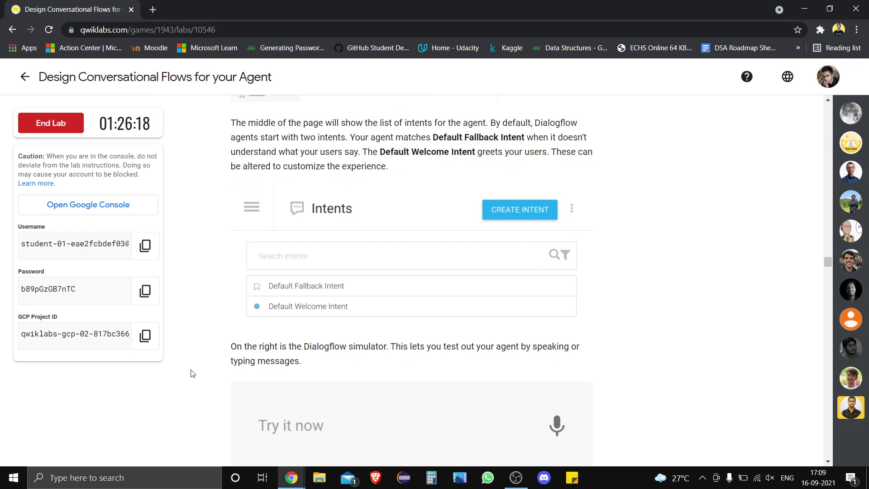
pyautogui.scroll(-1, 192, 374)
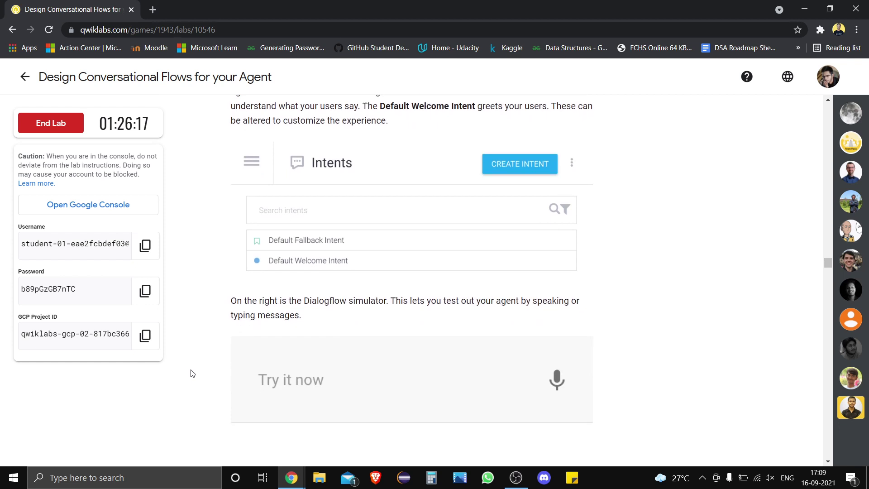
pyautogui.scroll(-1, 193, 373)
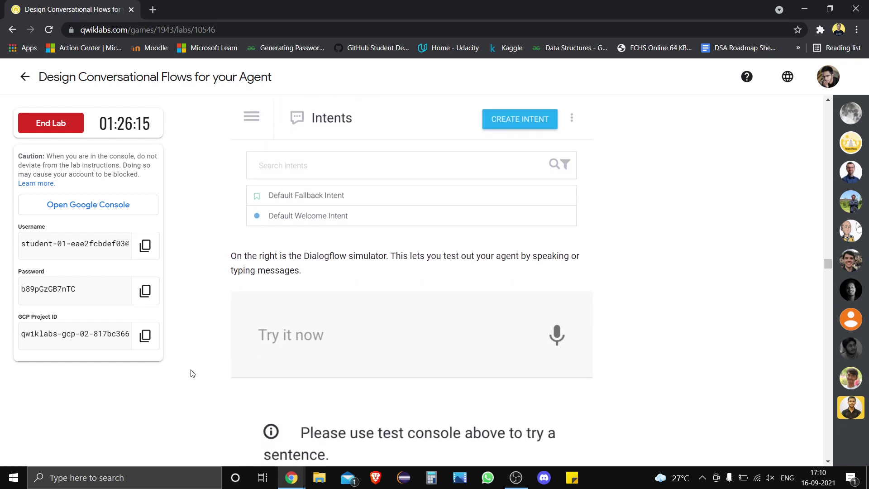
pyautogui.scroll(-2, 193, 373)
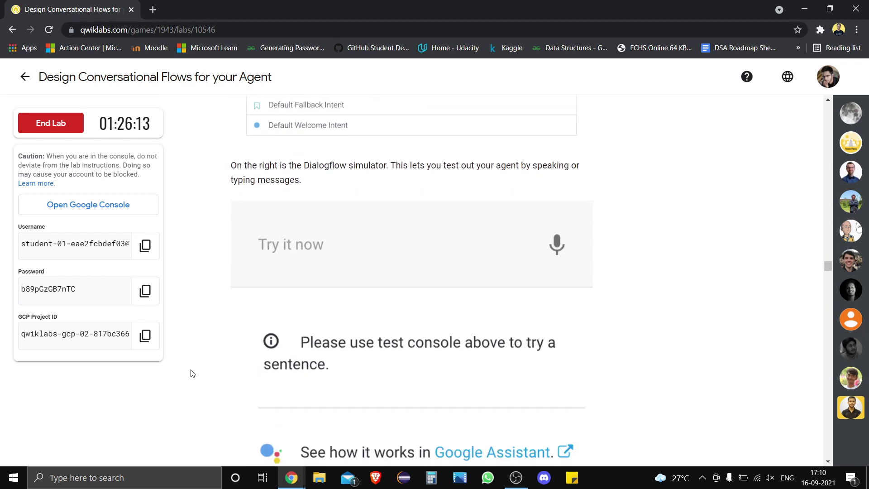
# Step: Read the lab section "Querying your agent" through the instructions for testing the agent and customizing the Default Welcome Intent responses
pyautogui.scroll(-2, 193, 374)
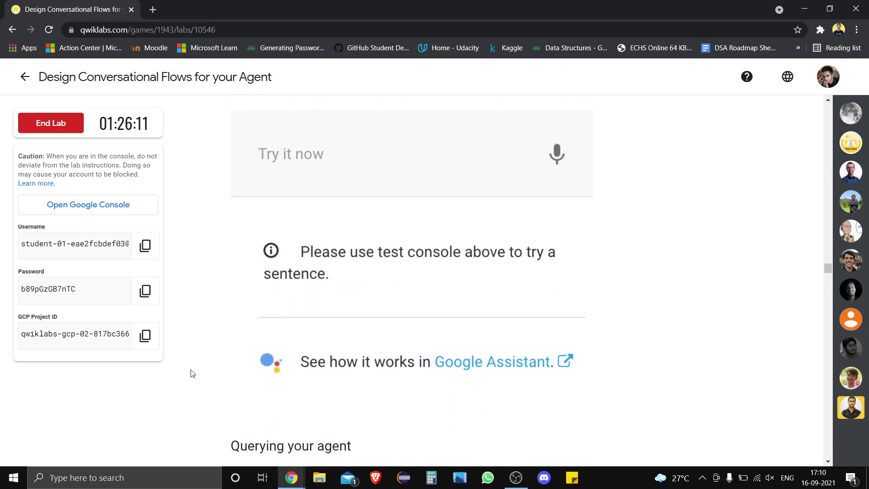
pyautogui.scroll(-7, 193, 373)
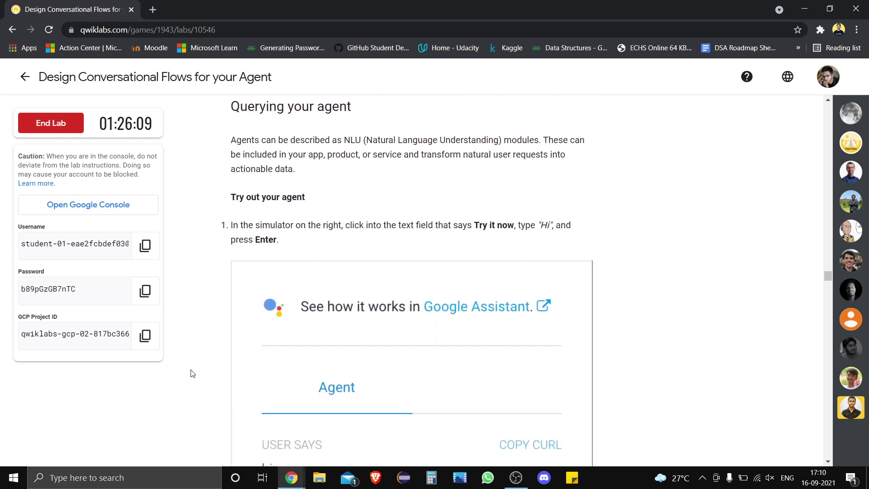
pyautogui.scroll(-3, 192, 373)
pyautogui.scroll(1, 192, 374)
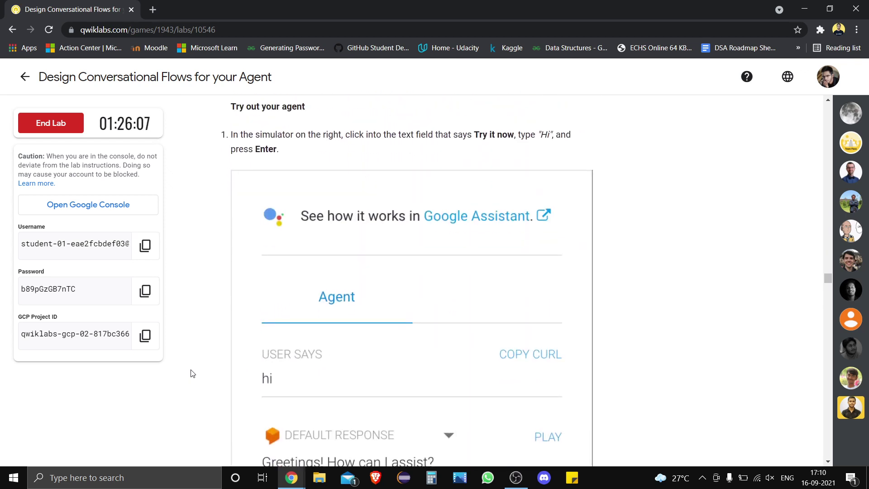
pyautogui.scroll(12, 192, 373)
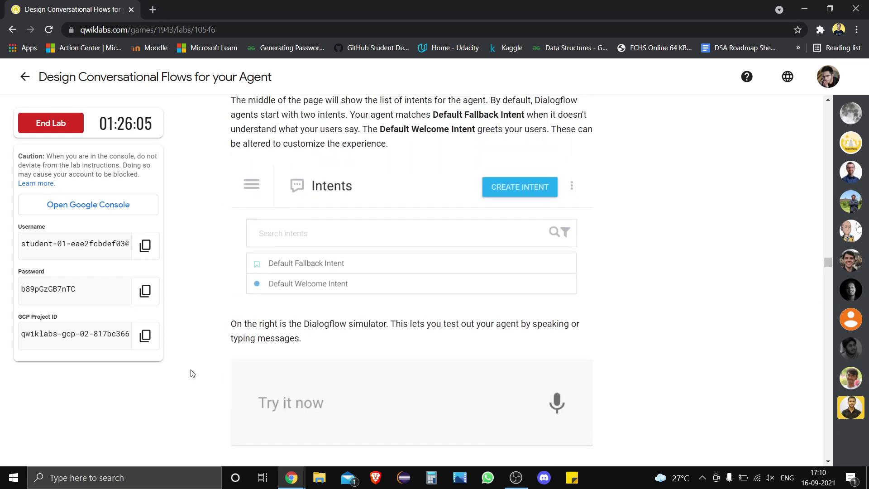
pyautogui.scroll(-1, 193, 374)
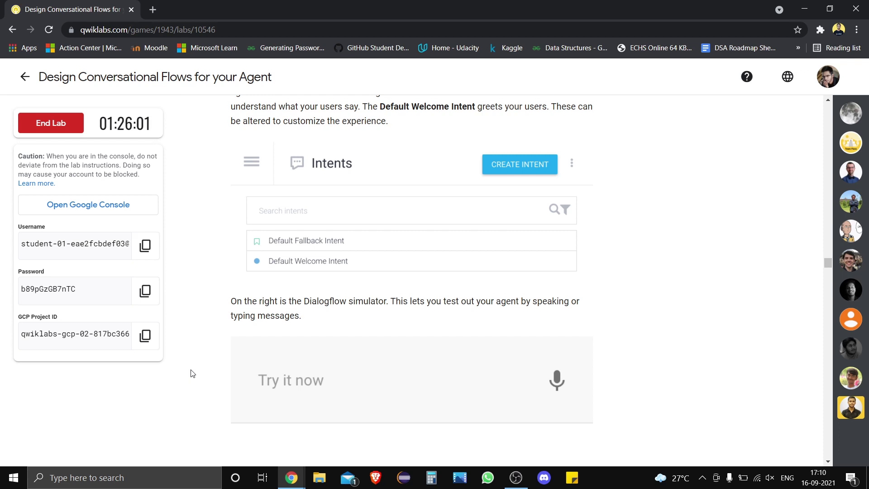
pyautogui.scroll(-7, 192, 373)
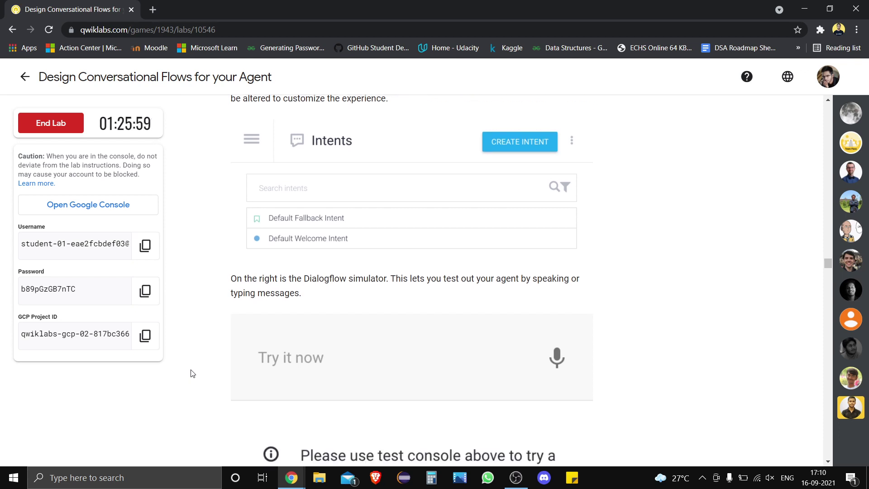
pyautogui.scroll(-8, 192, 374)
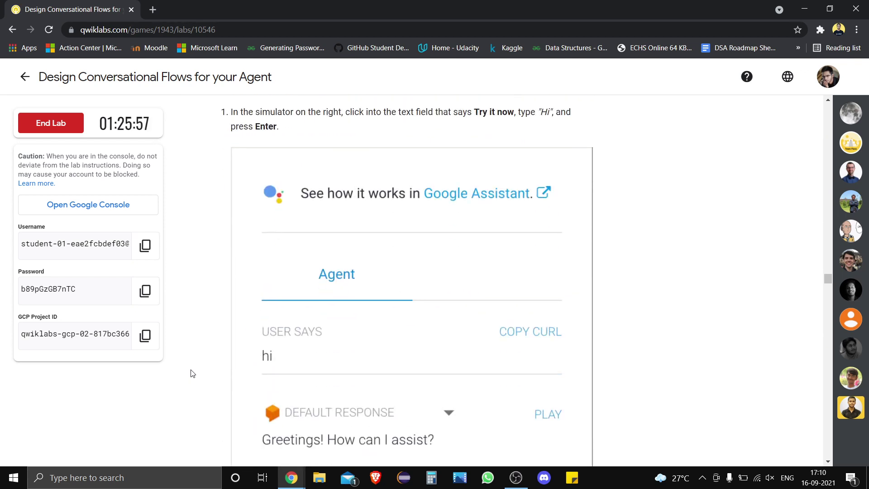
pyautogui.scroll(-6, 192, 374)
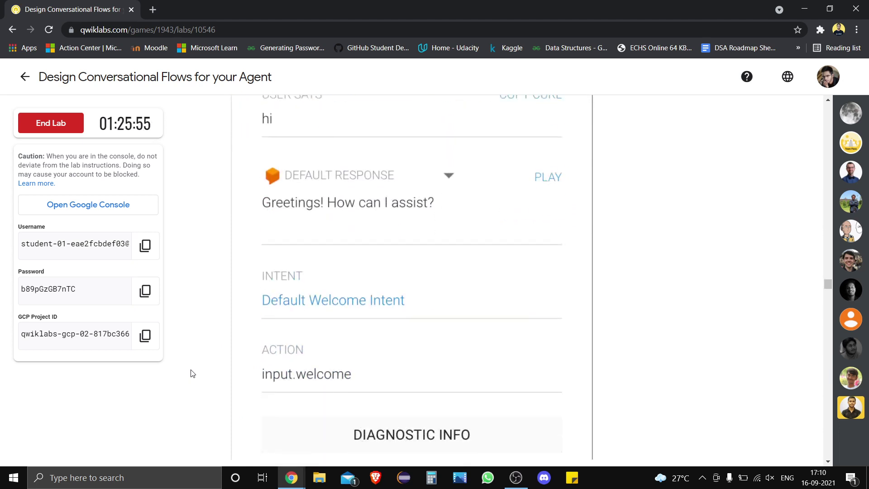
pyautogui.scroll(-7, 193, 373)
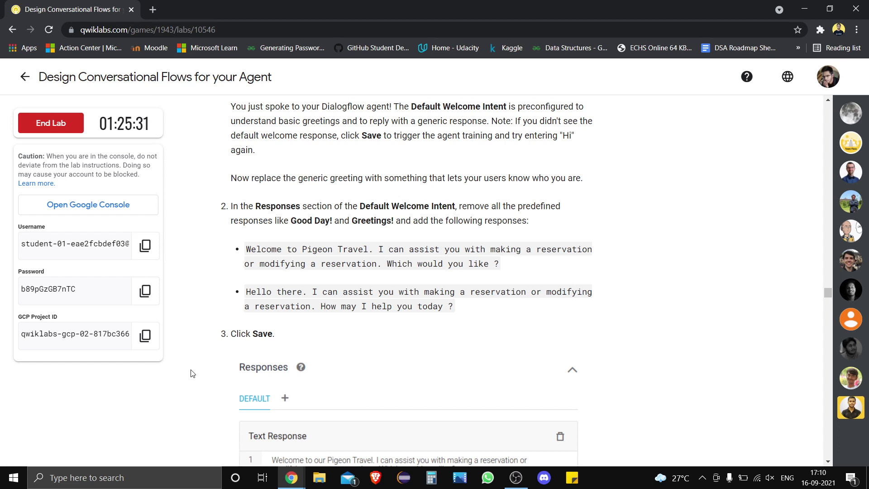
pyautogui.scroll(-6, 192, 373)
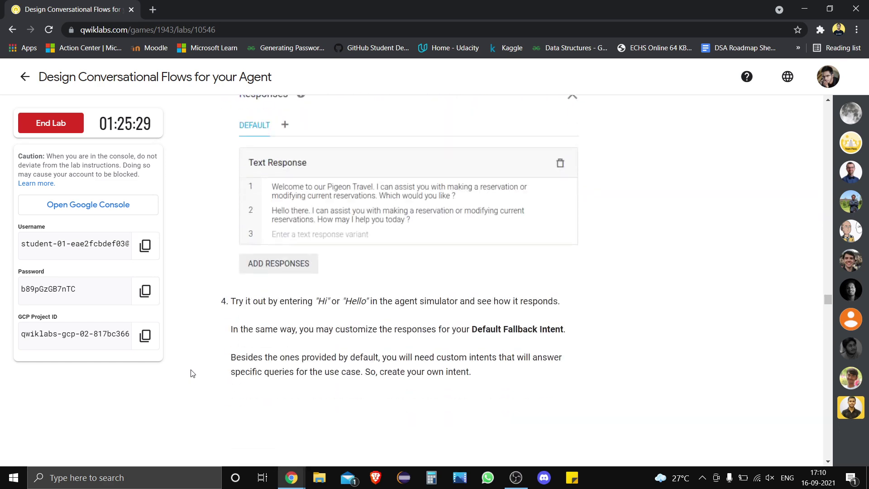
# Step: Go back to the lab section "The Dialogflow console menu" and review the menu panel, the intents list and the default intents
pyautogui.scroll(15, 192, 373)
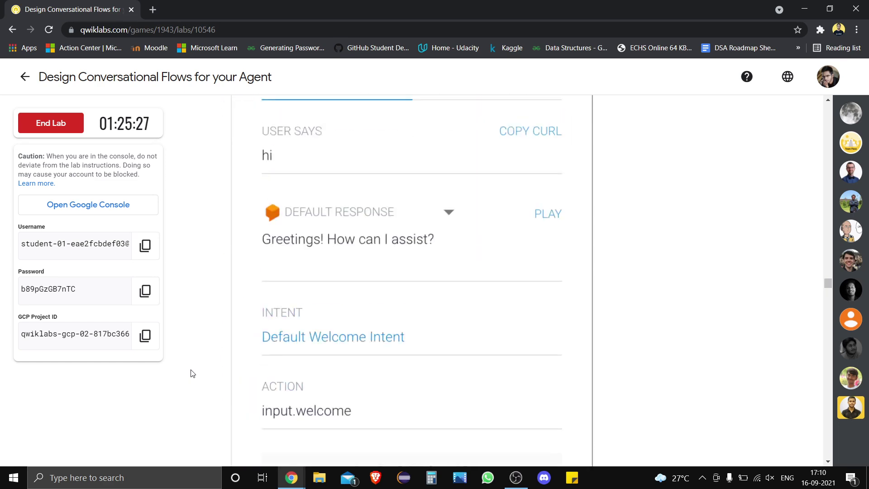
pyautogui.scroll(12, 192, 373)
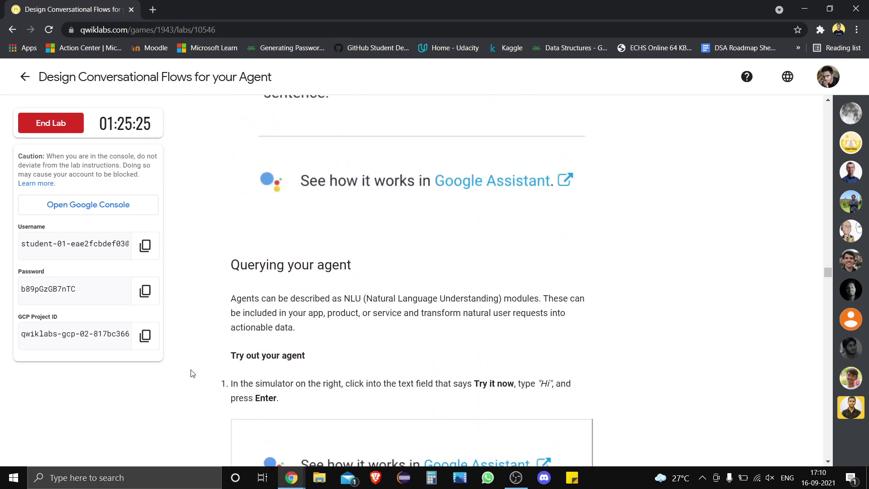
pyautogui.scroll(5, 192, 374)
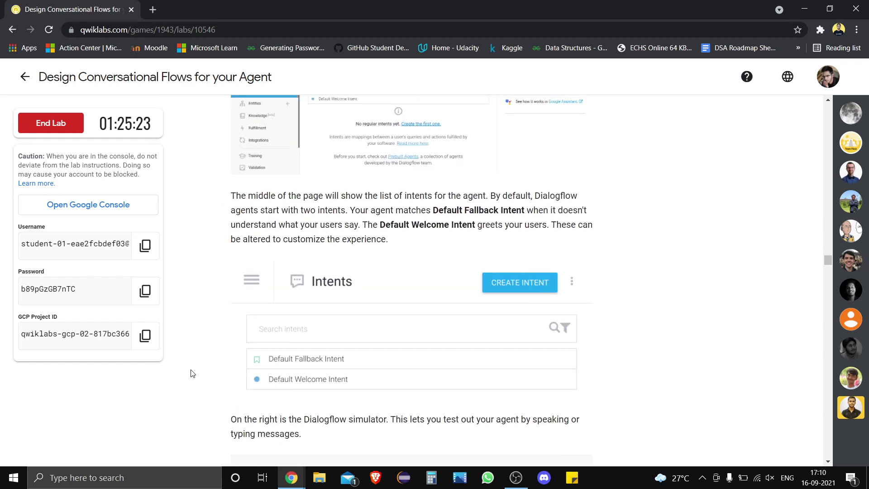
pyautogui.scroll(3, 193, 373)
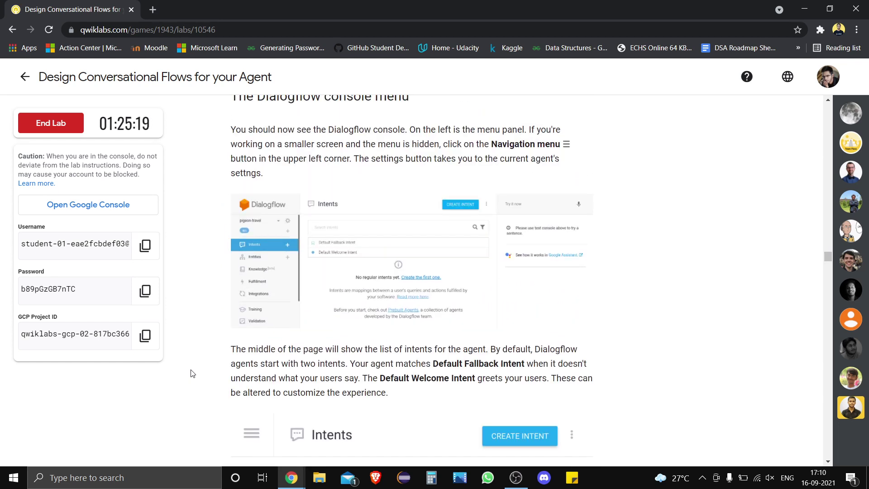
pyautogui.scroll(5, 193, 374)
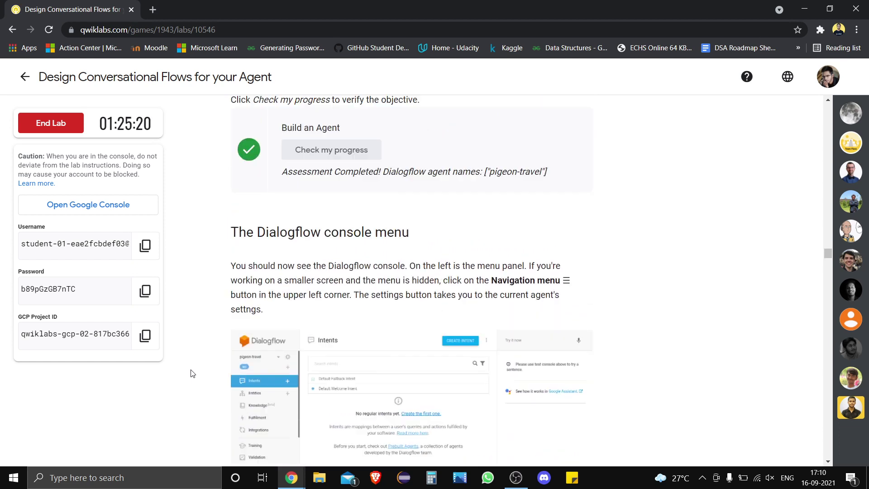
pyautogui.scroll(-4, 193, 373)
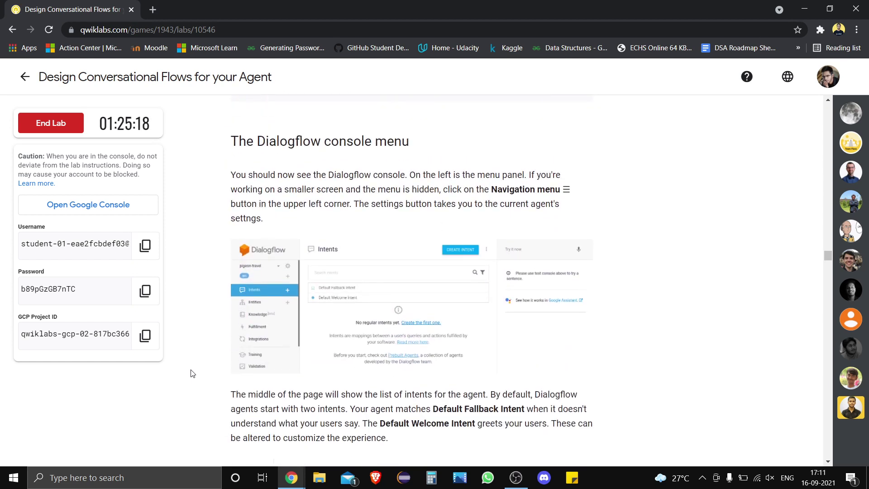
pyautogui.scroll(-1, 192, 374)
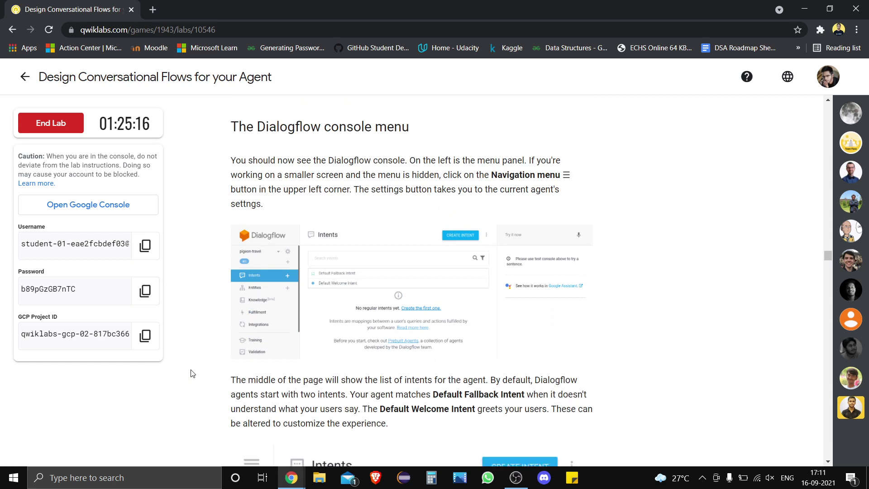
pyautogui.scroll(-1, 192, 373)
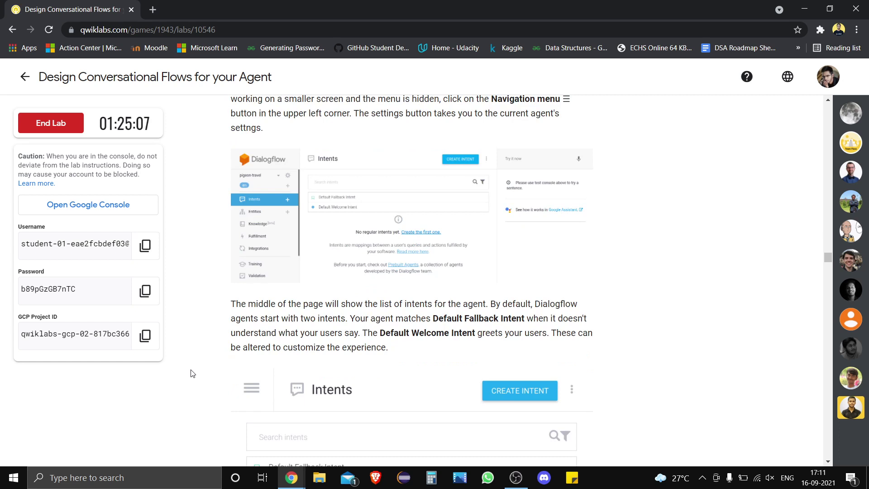
pyautogui.scroll(-1, 192, 373)
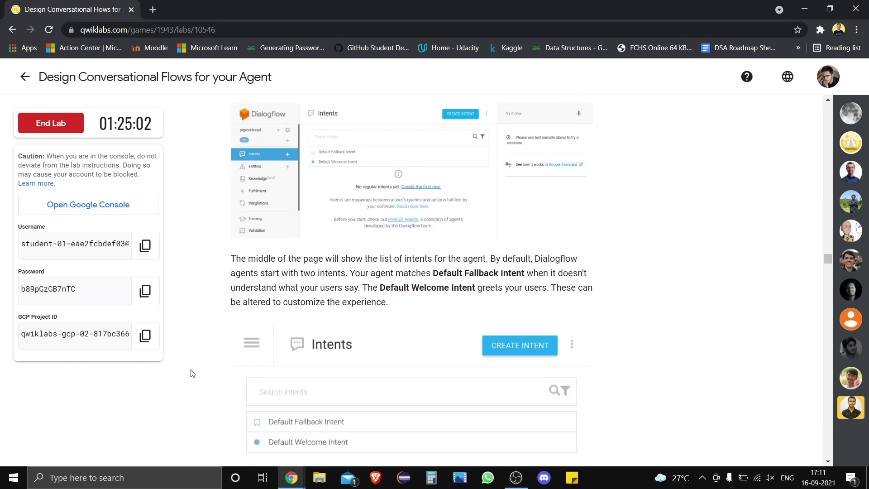
pyautogui.scroll(-1, 192, 373)
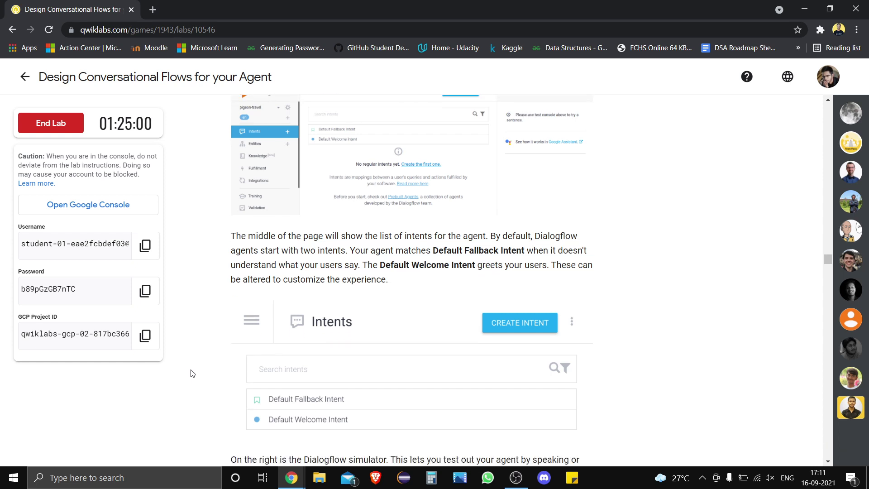
pyautogui.scroll(-1, 193, 374)
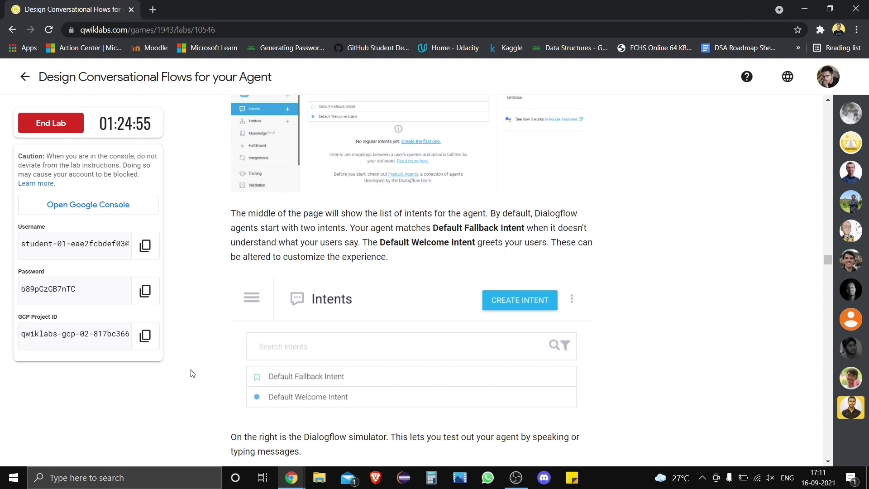
pyautogui.scroll(-1, 192, 374)
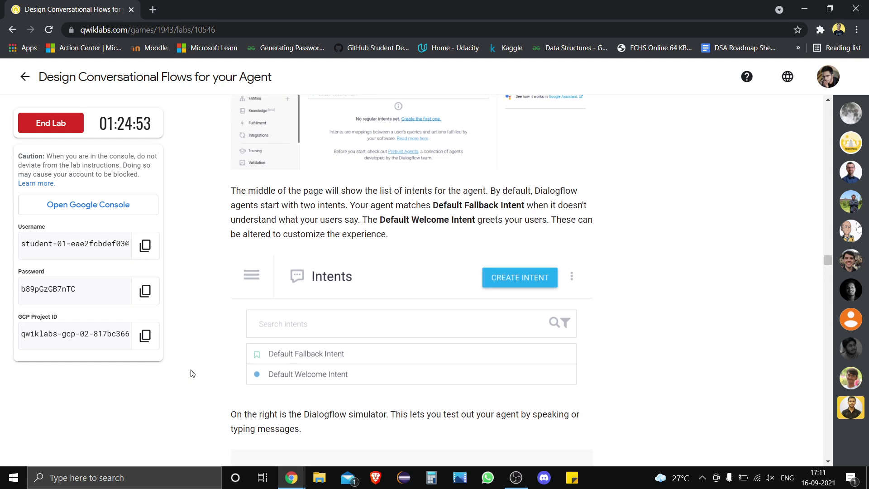
pyautogui.scroll(-4, 192, 374)
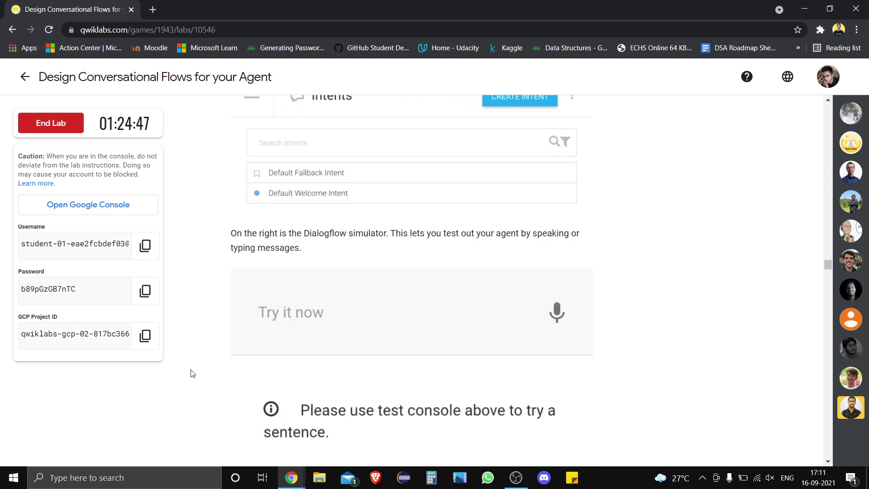
# Step: Review the "Try out your agent" steps, including the simulator greeting and the replacement responses for the Default Welcome Intent
pyautogui.scroll(-8, 192, 374)
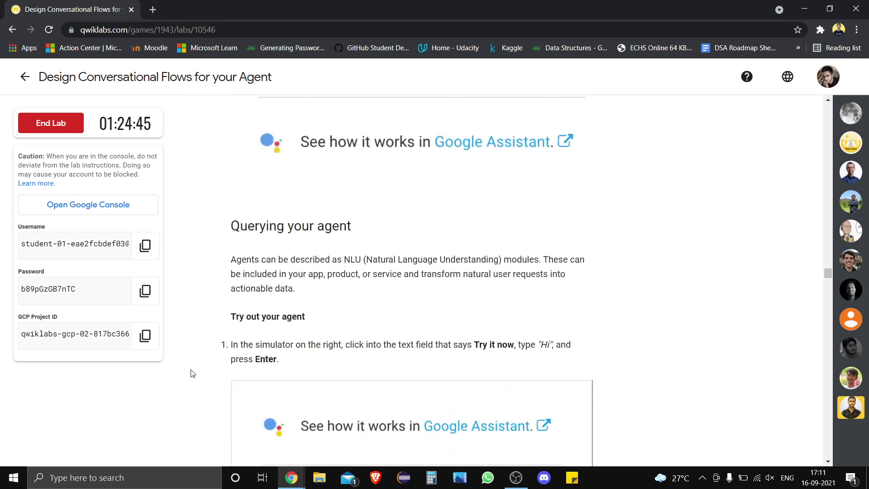
pyautogui.scroll(-2, 192, 373)
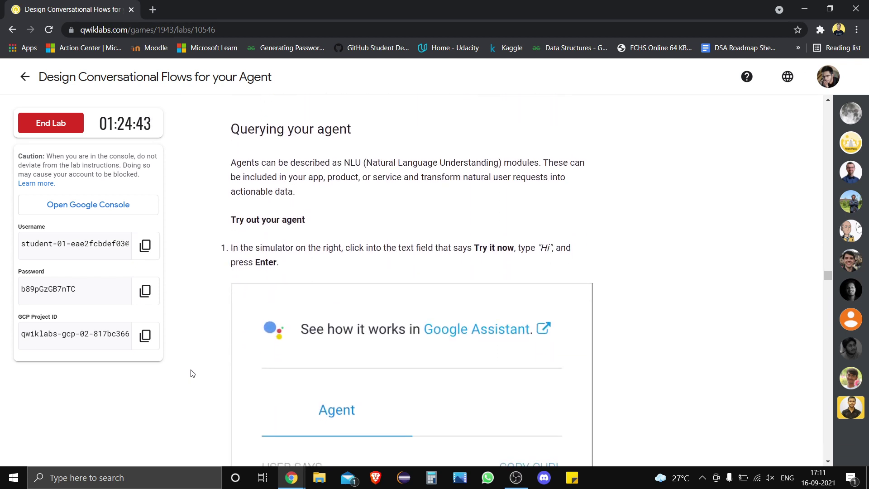
pyautogui.scroll(-1, 192, 374)
pyautogui.scroll(-2, 192, 373)
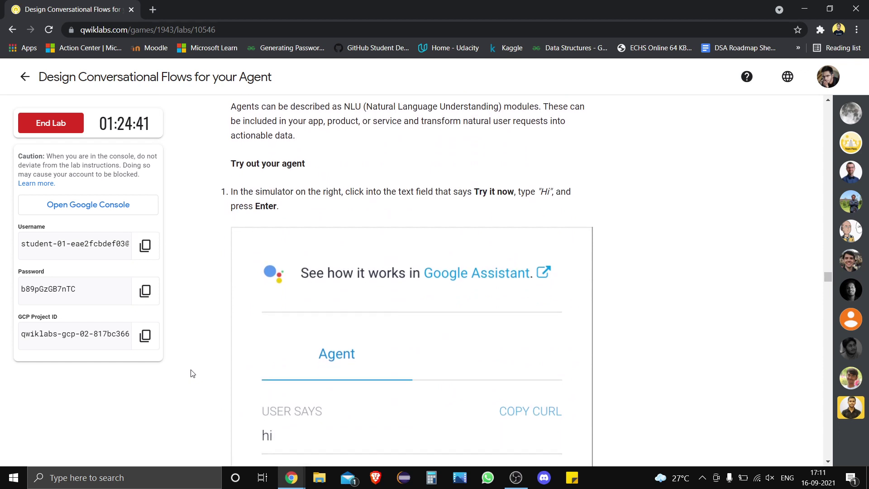
pyautogui.scroll(-10, 192, 373)
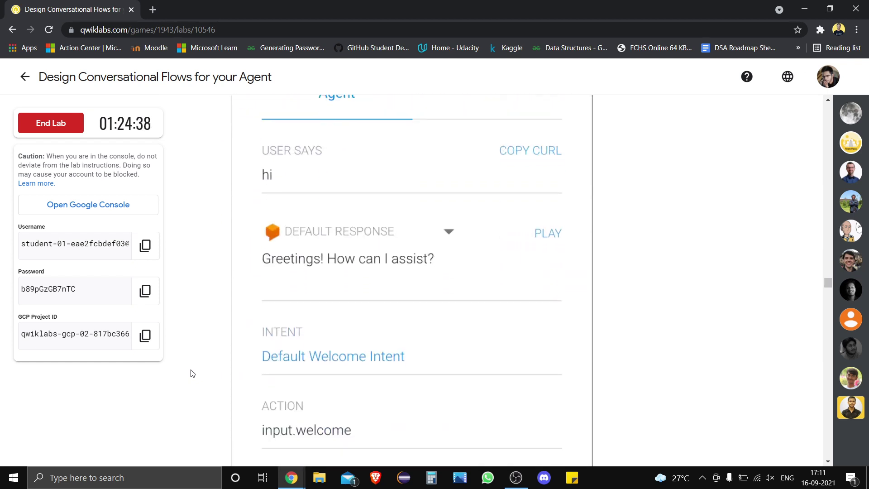
pyautogui.scroll(-1, 192, 373)
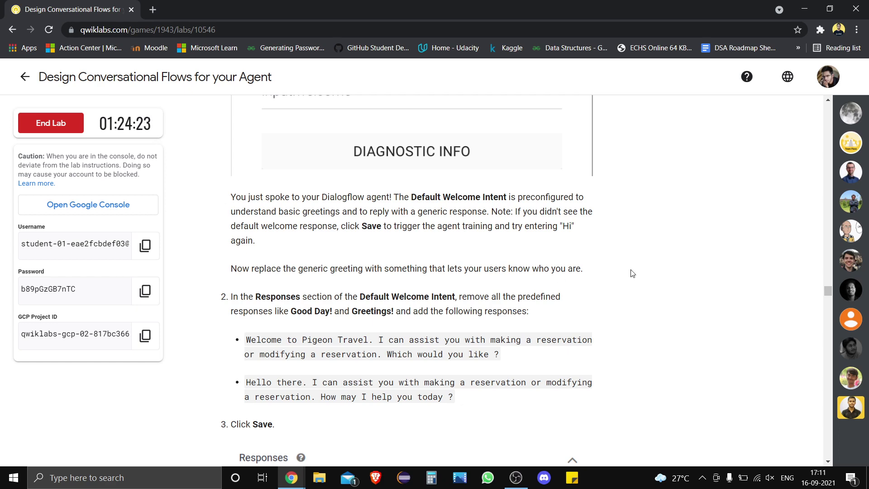
# Step: Switch to the Dialogflow console, open the Default Welcome Intent and send "hi" to the agent in the simulator
pyautogui.hotkey('alt', 'Tab')
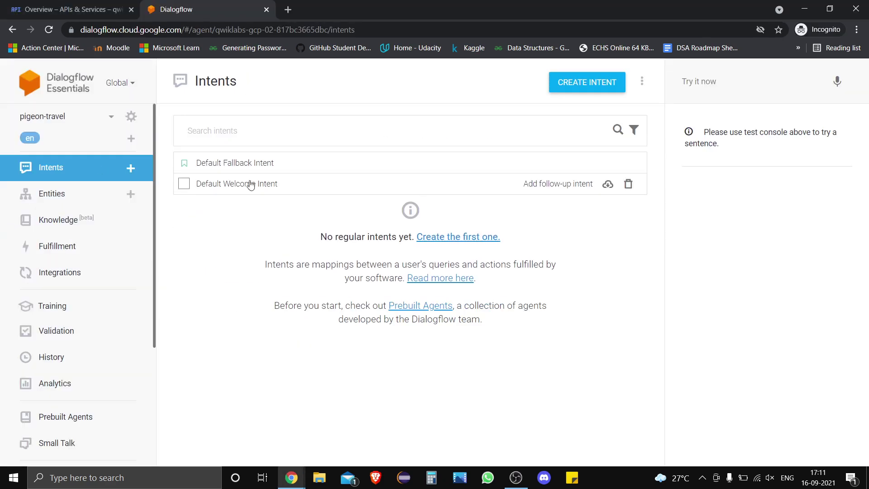
pyautogui.click(79, 171)
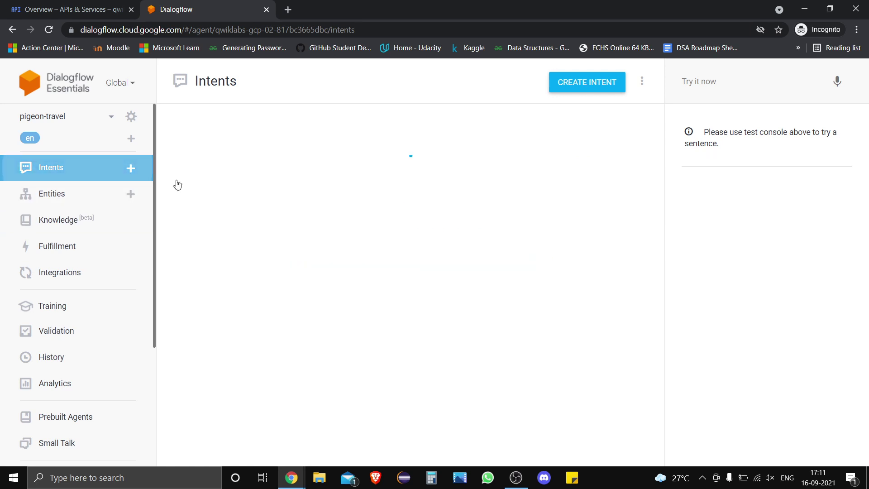
pyautogui.click(233, 186)
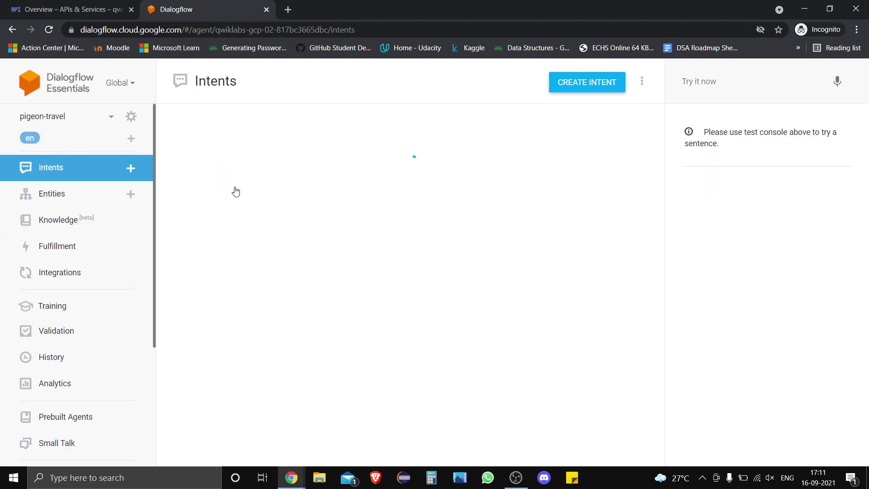
pyautogui.click(730, 76)
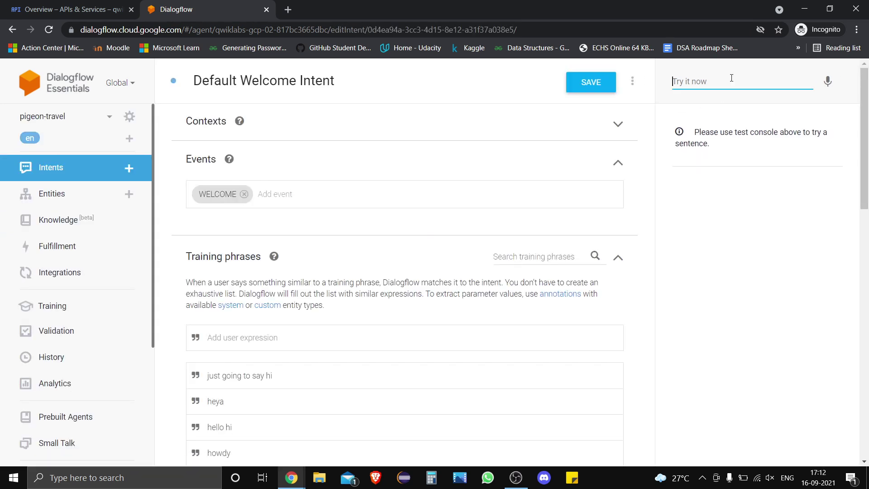
pyautogui.write('H')
pyautogui.press('Return')
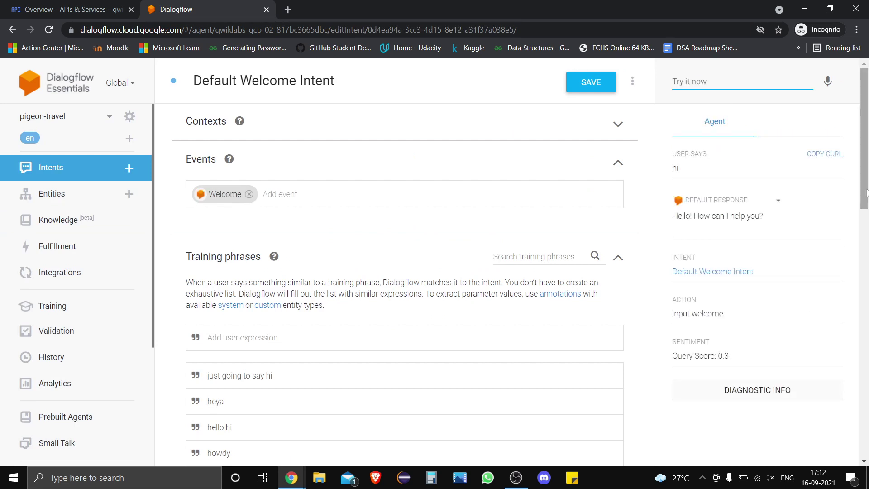
# Step: Replace the Default Welcome Intent's predefined responses with "Welcome to Pigeon Travel. I can assist you with making a reservation or modifying a reservation. Which would you like ?"
pyautogui.moveTo(866, 192); pyautogui.dragTo(867, 439)
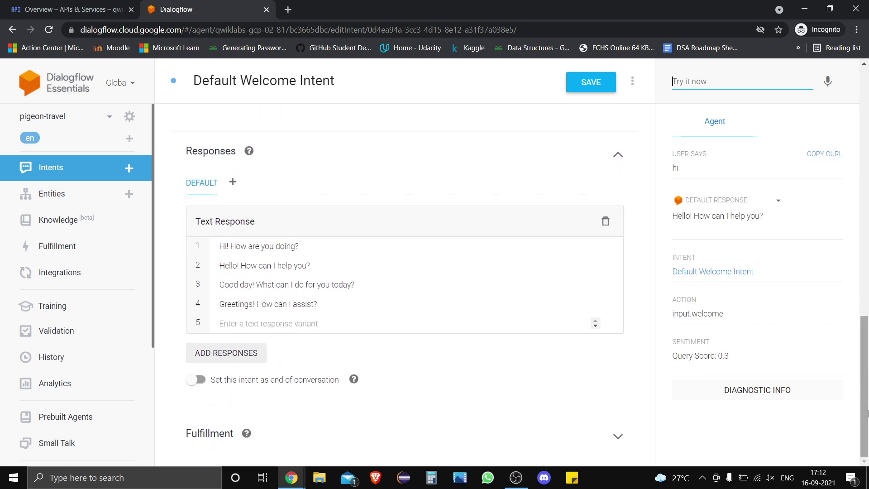
pyautogui.hotkey('alt', 'Tab')
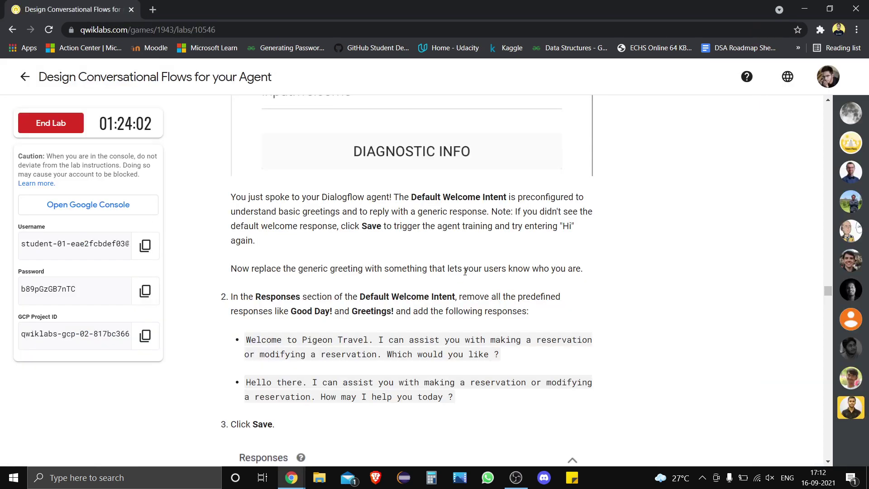
pyautogui.moveTo(231, 297); pyautogui.dragTo(304, 295)
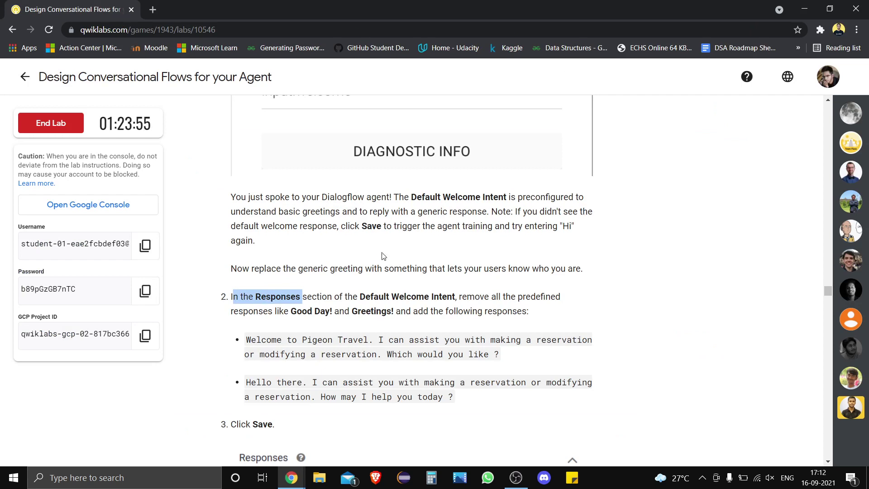
pyautogui.click(632, 319)
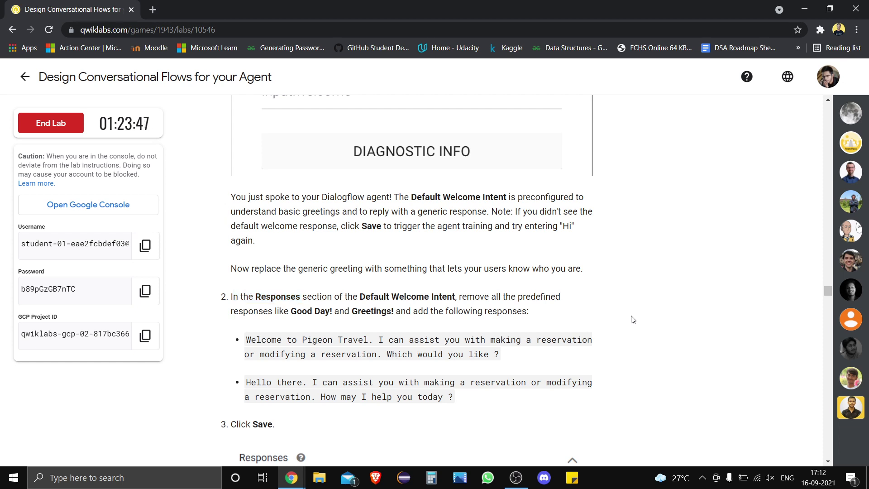
pyautogui.scroll(-3, 632, 319)
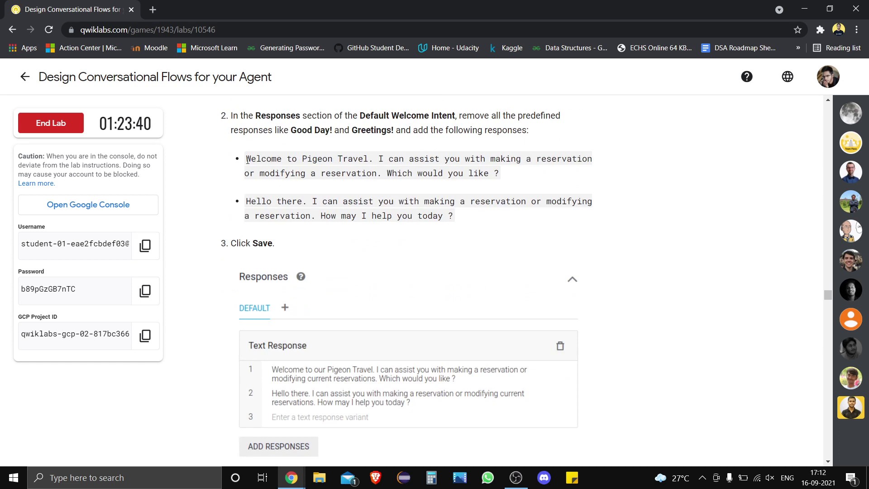
pyautogui.moveTo(246, 160); pyautogui.dragTo(498, 171)
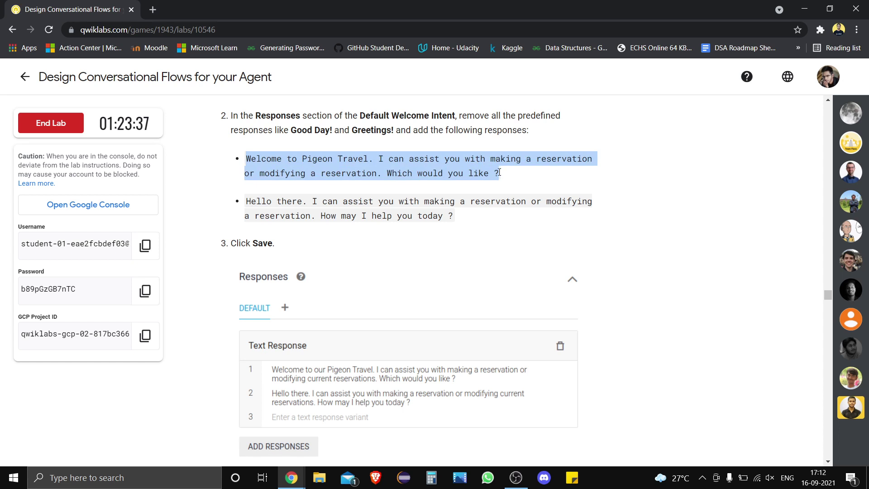
pyautogui.hotkey('alt', 'Tab')
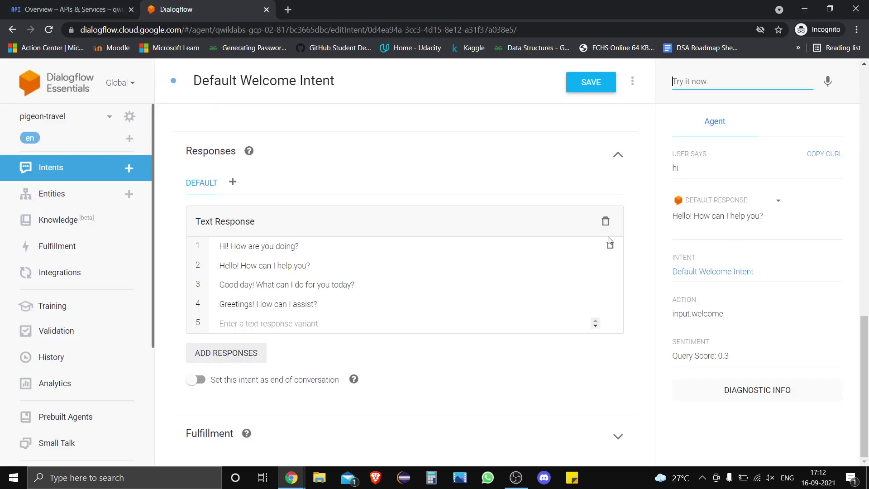
pyautogui.click(607, 223)
pyautogui.click(224, 356)
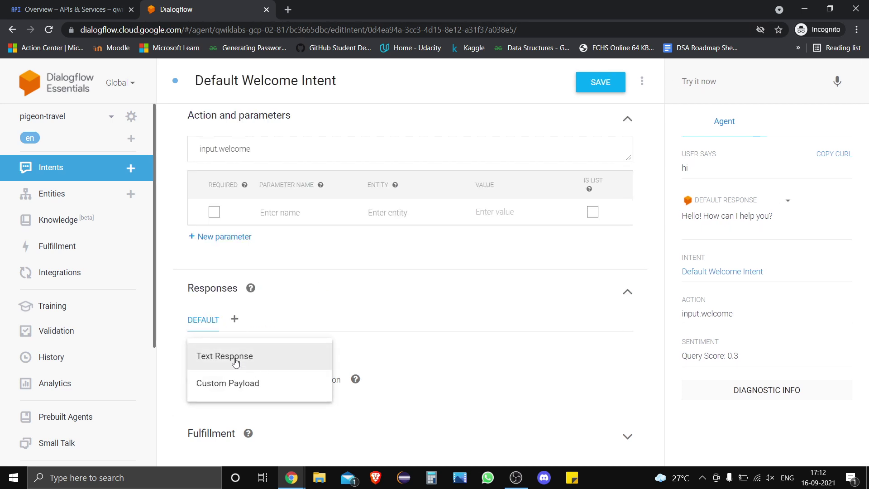
pyautogui.click(236, 362)
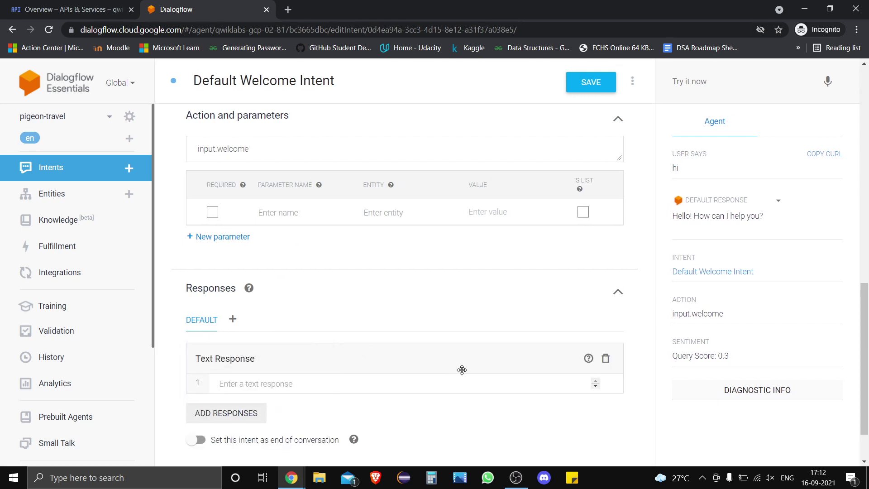
pyautogui.click(353, 386)
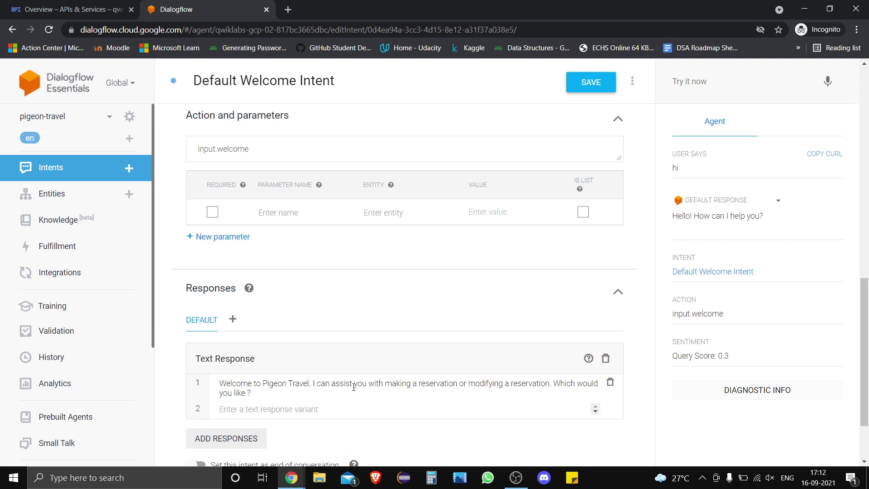
# Step: Add the second text response "Hello there. I can assist you with making a reservation or modifying a reservation. How may I help you today ?"
pyautogui.click(338, 407)
pyautogui.hotkey('alt', 'Tab')
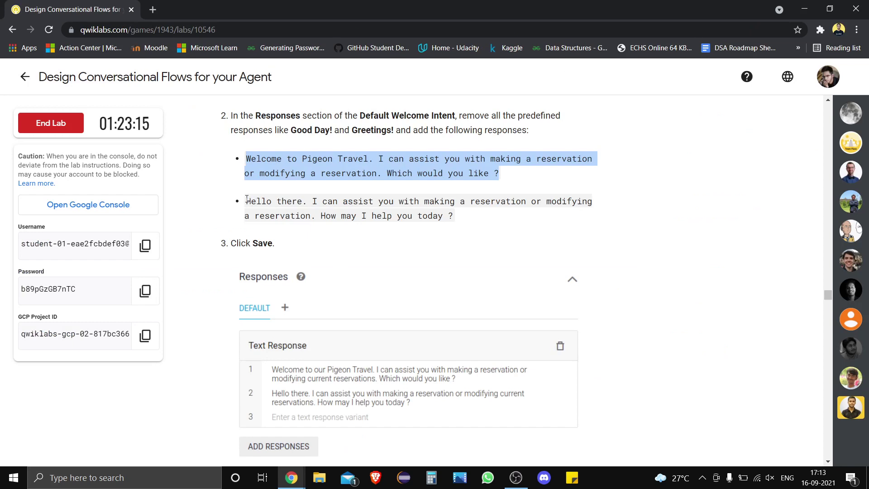
pyautogui.moveTo(246, 199); pyautogui.dragTo(457, 221)
pyautogui.hotkey('ctrl', 'c')
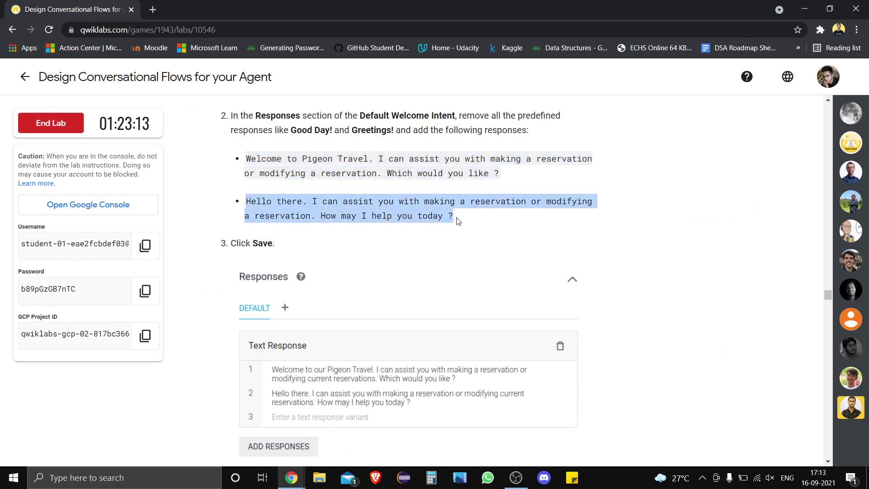
pyautogui.hotkey('alt', 'Tab')
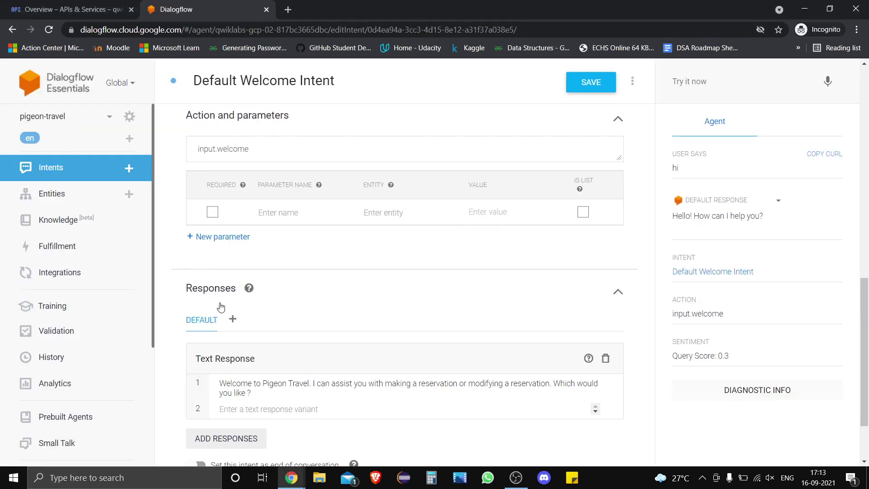
pyautogui.click(274, 409)
pyautogui.hotkey('ctrl', 'v')
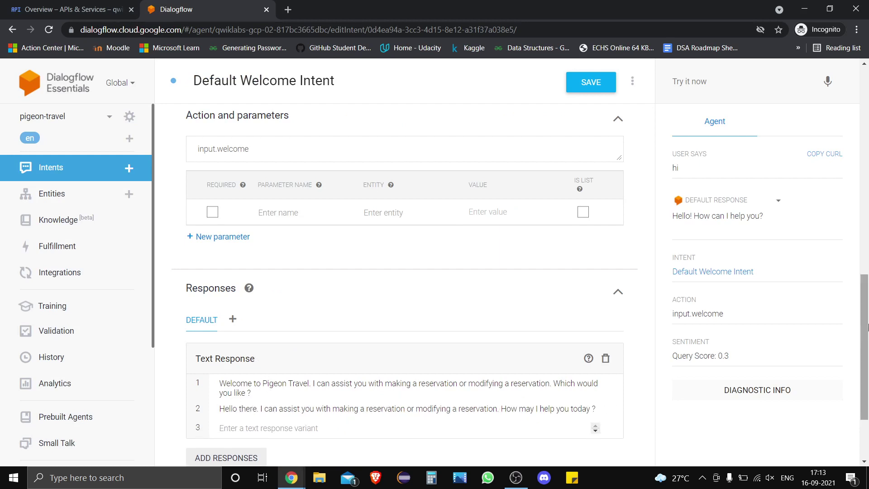
# Step: Add "hi" as a training phrase of the Default Welcome Intent and save the intent
pyautogui.moveTo(867, 326); pyautogui.dragTo(863, 183)
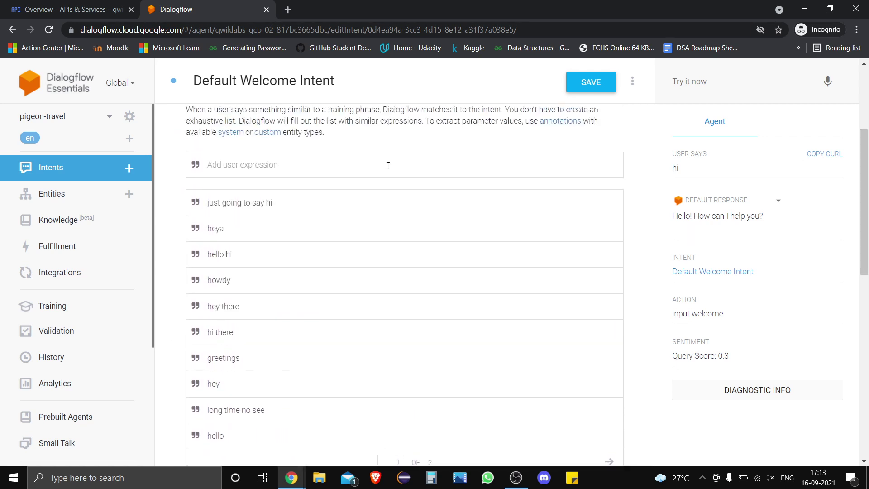
pyautogui.write('hi')
pyautogui.press('Return')
pyautogui.hotkey('alt', 'Tab')
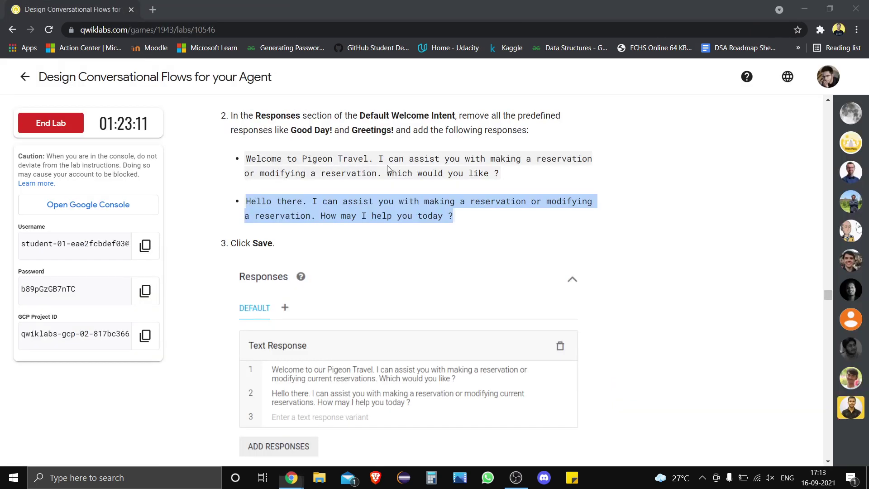
pyautogui.click(214, 250)
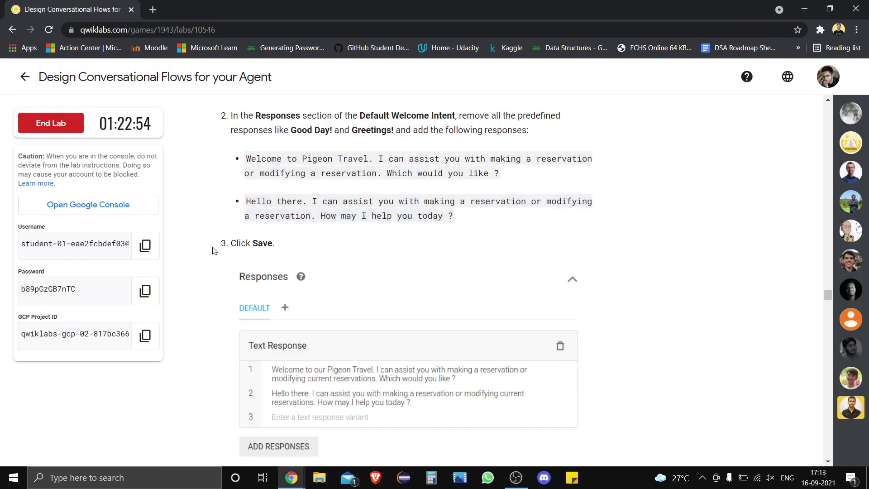
pyautogui.scroll(-6, 214, 250)
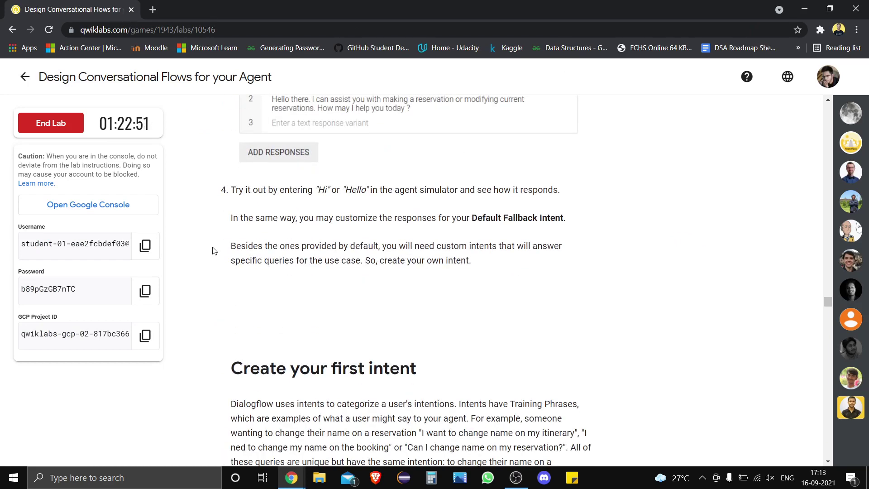
pyautogui.hotkey('alt', 'Tab')
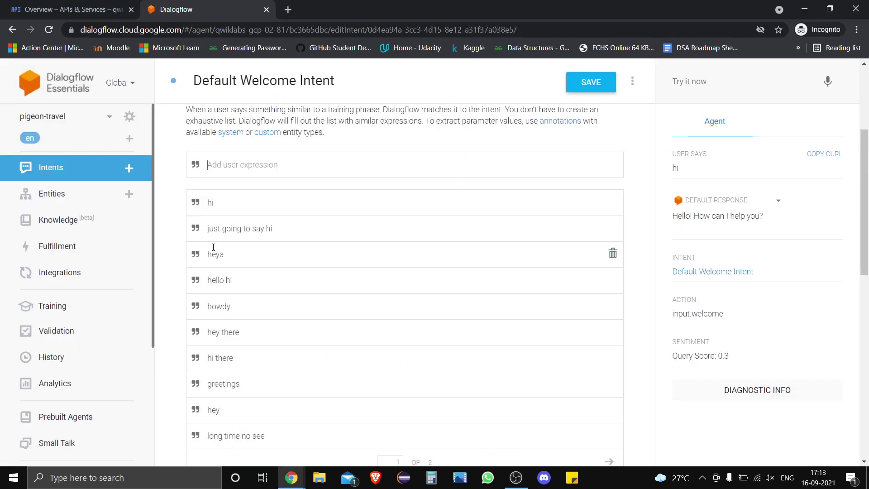
pyautogui.click(589, 83)
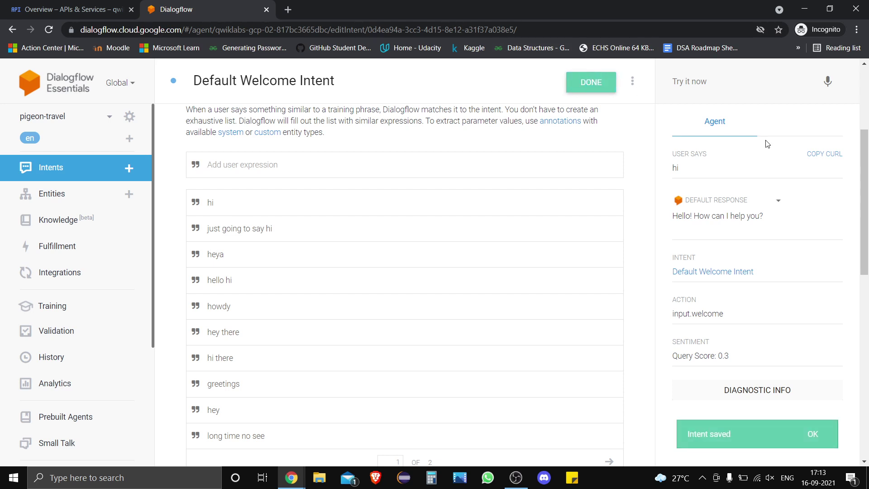
# Step: Send "hi" to the agent in the simulator to test the customized welcome responses
pyautogui.click(734, 79)
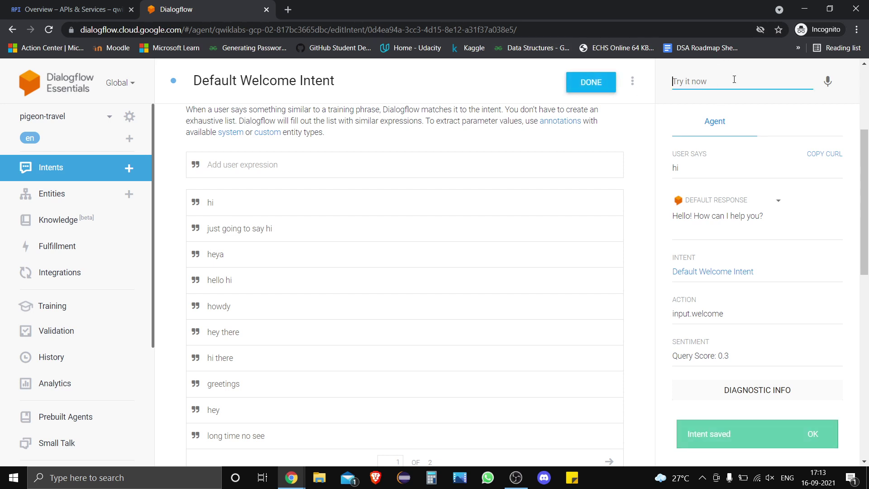
pyautogui.write('hi')
pyautogui.press('Return')
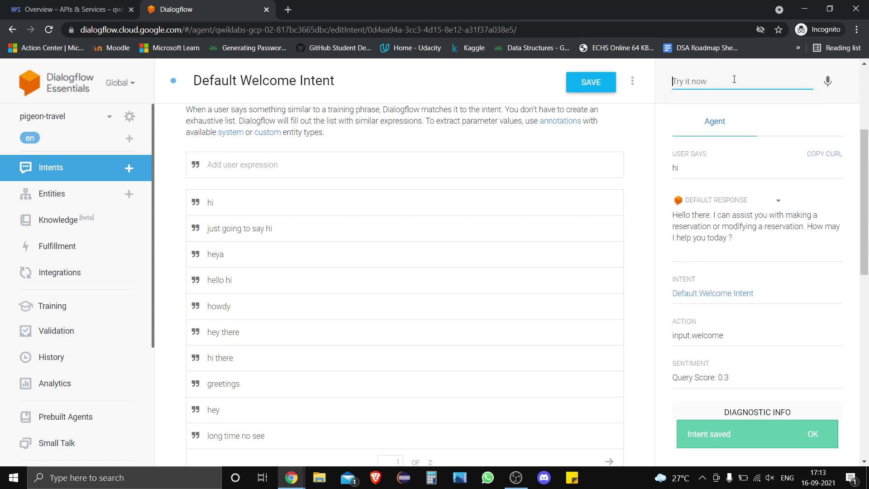
pyautogui.click(734, 79)
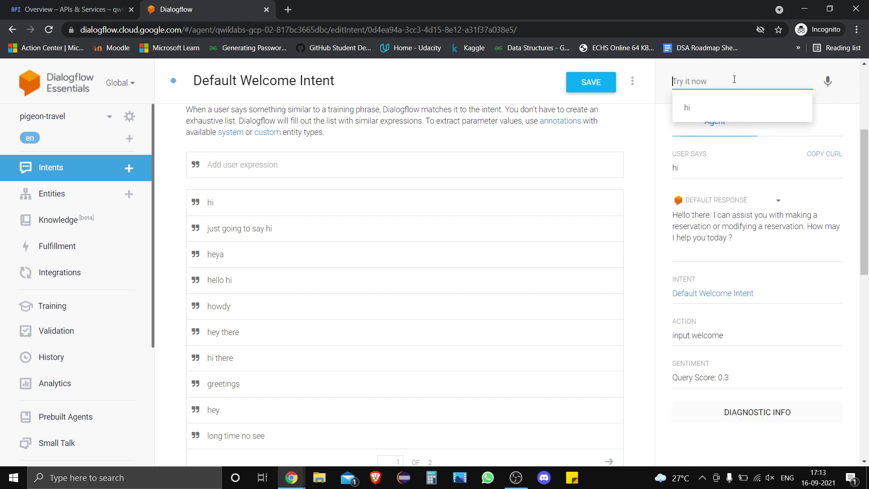
# Step: Follow the lab section "Create your first intent" to start a new intent in the Dialogflow console and name it name.reservation
pyautogui.hotkey('alt', 'Tab')
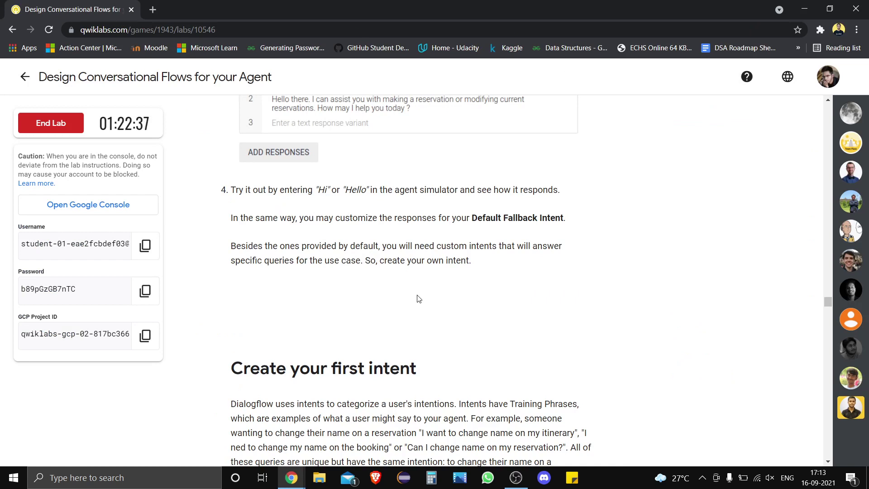
pyautogui.scroll(-1, 419, 299)
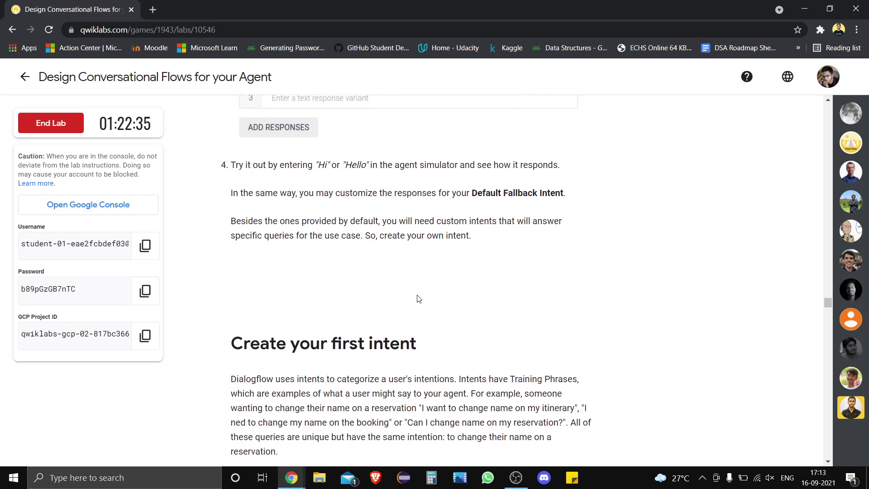
pyautogui.scroll(-3, 419, 298)
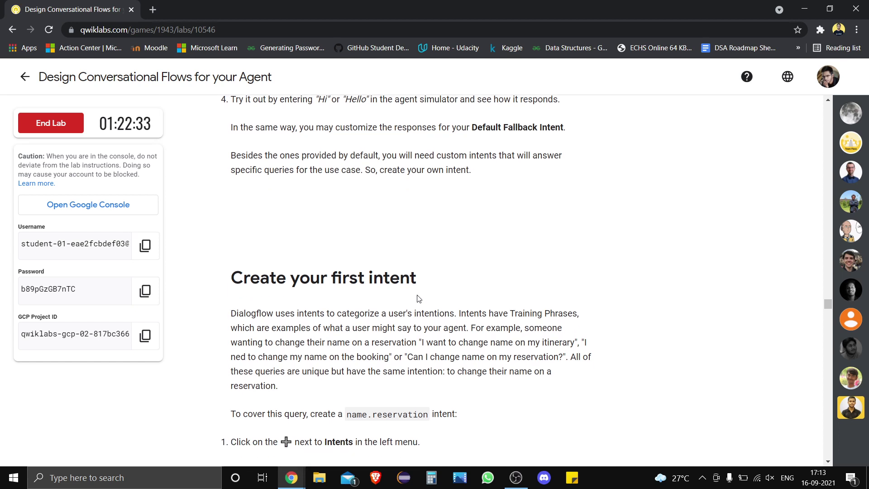
pyautogui.scroll(-5, 419, 298)
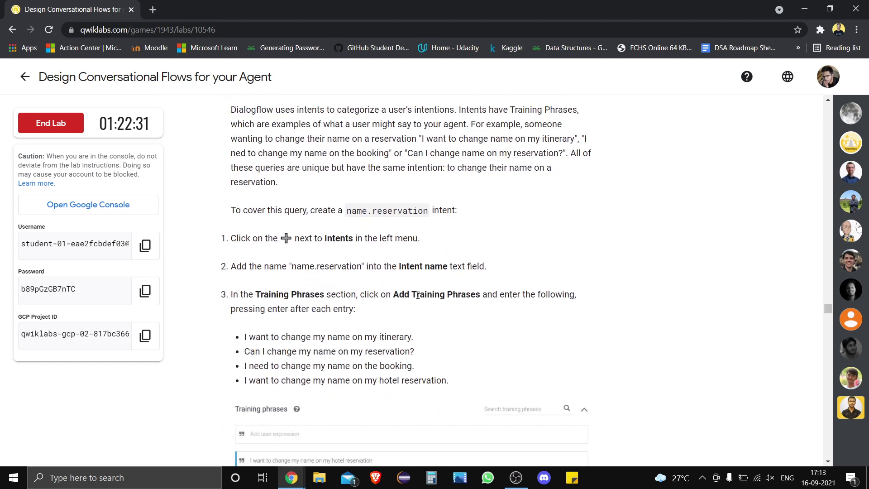
pyautogui.scroll(-2, 417, 295)
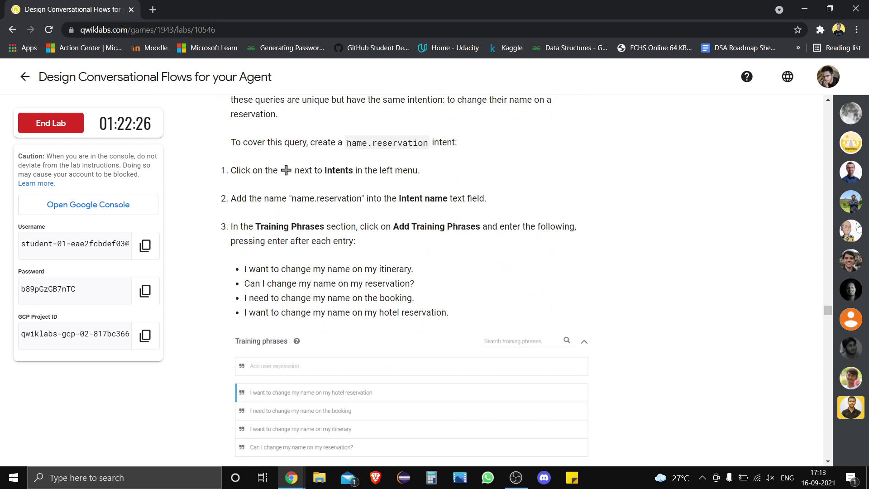
pyautogui.moveTo(347, 144); pyautogui.dragTo(427, 144)
pyautogui.hotkey('ctrl', 'c')
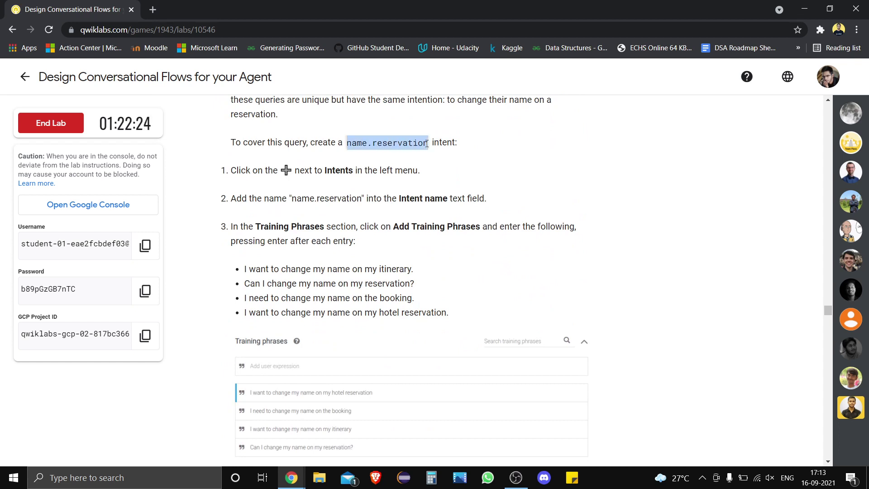
pyautogui.hotkey('alt', 'Tab')
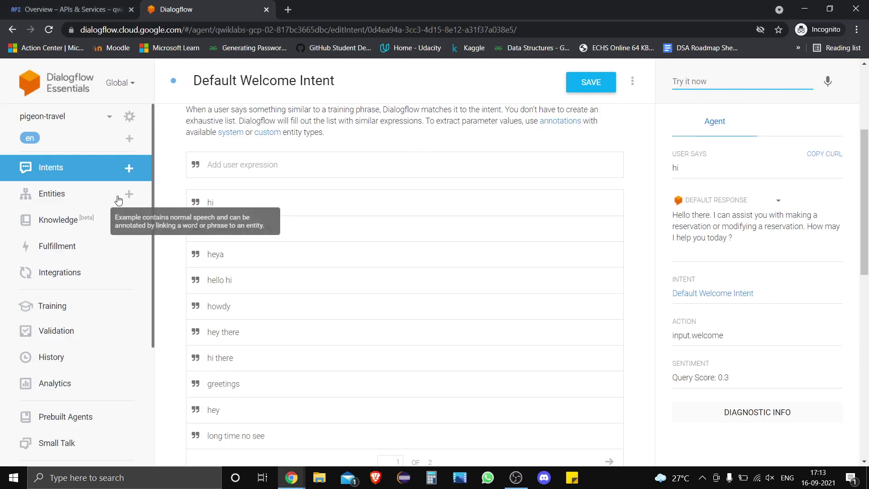
pyautogui.click(129, 168)
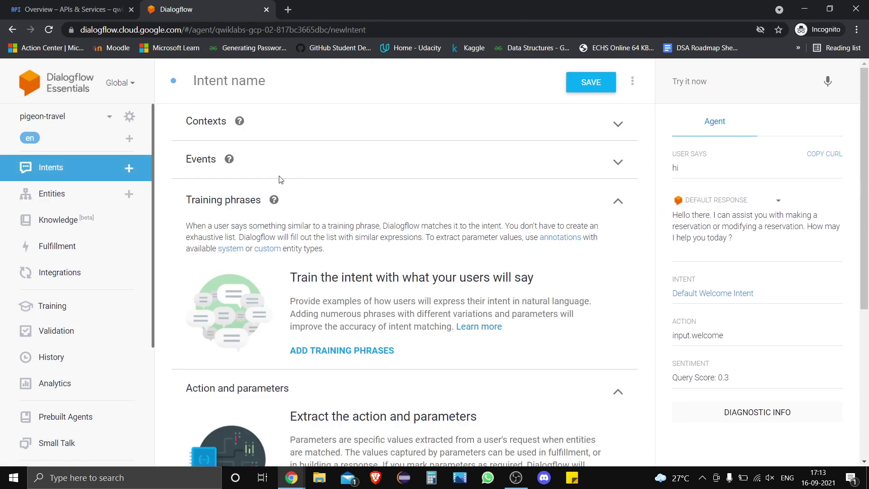
pyautogui.click(359, 80)
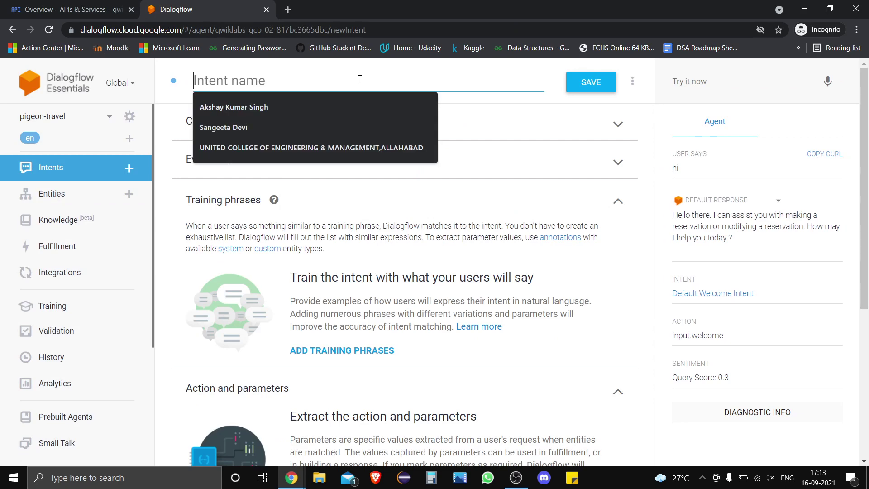
pyautogui.hotkey('ctrl', 'v')
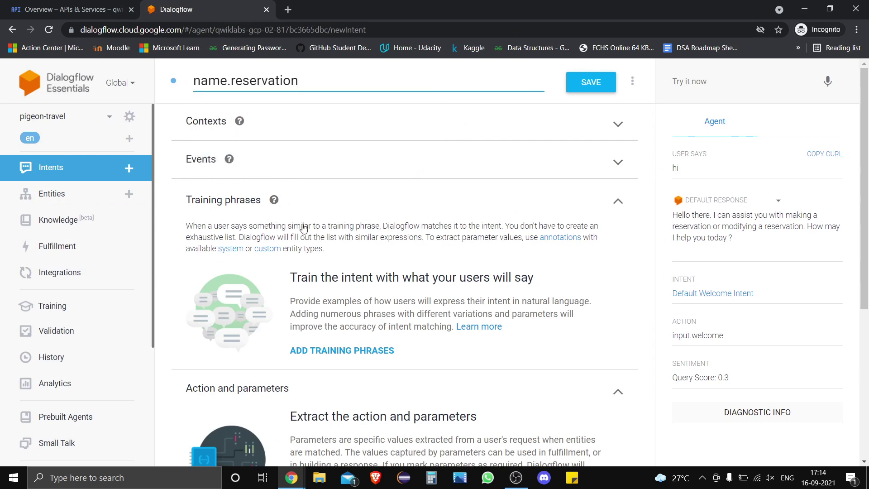
# Step: Copy "I want to change my name on my itinerary." from the lab instructions and add it as the first training phrase of name.reservation
pyautogui.hotkey('alt', 'Tab')
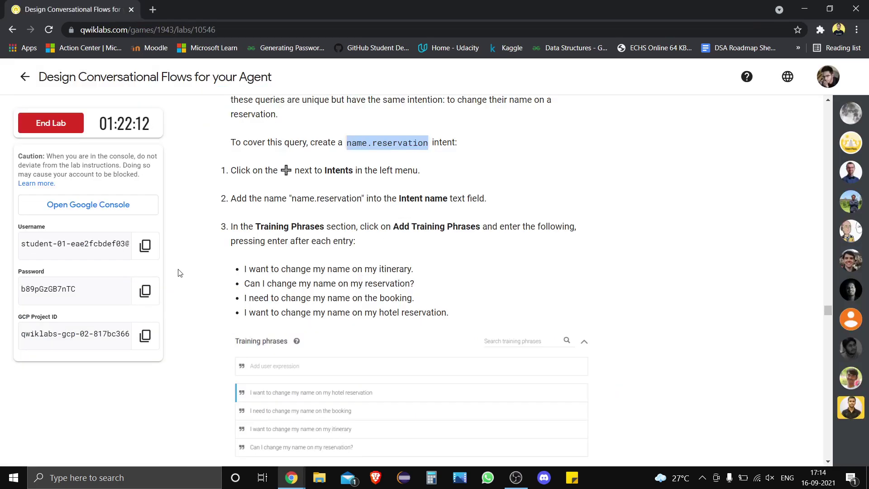
pyautogui.click(203, 295)
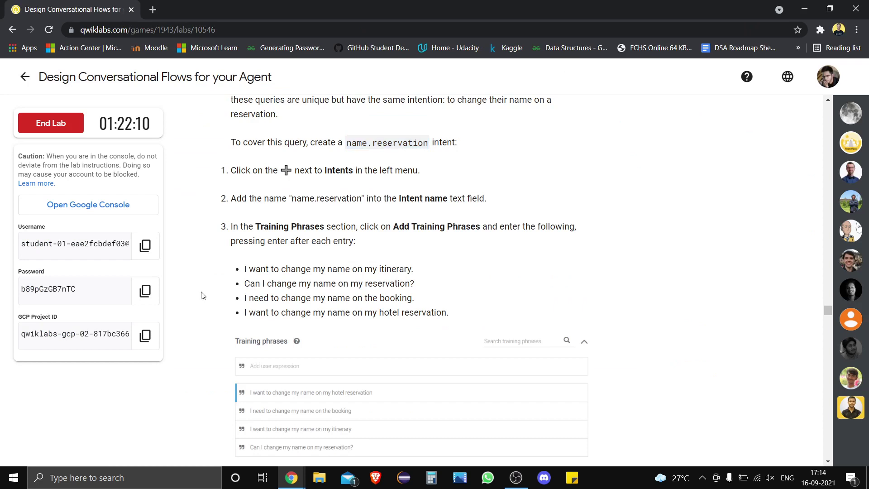
pyautogui.scroll(-1, 202, 295)
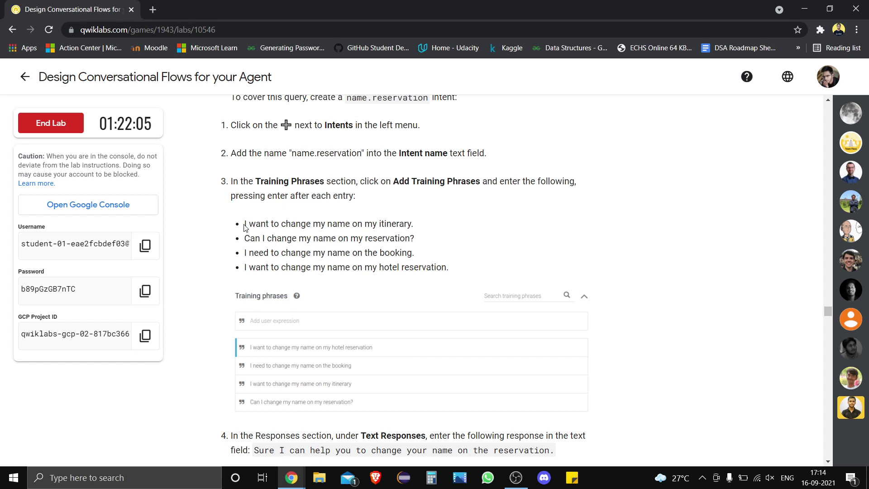
pyautogui.moveTo(245, 225); pyautogui.dragTo(420, 232)
pyautogui.hotkey('ctrl', 'c')
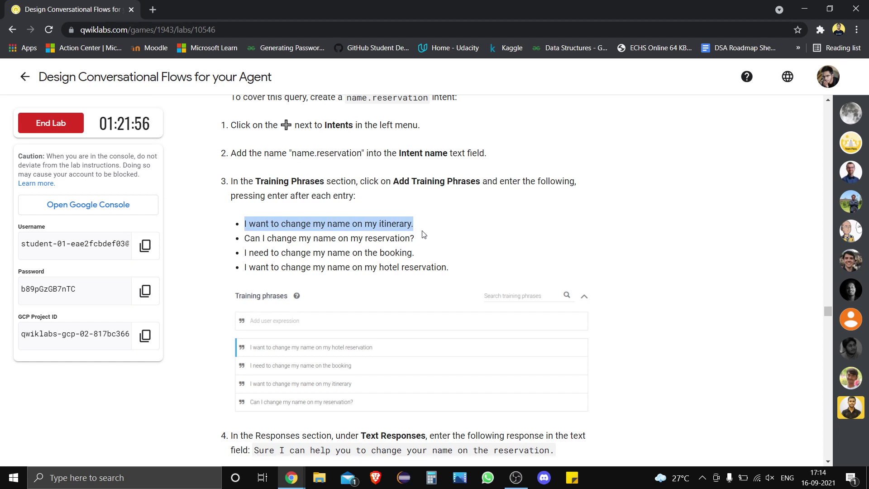
pyautogui.hotkey('alt', 'Tab')
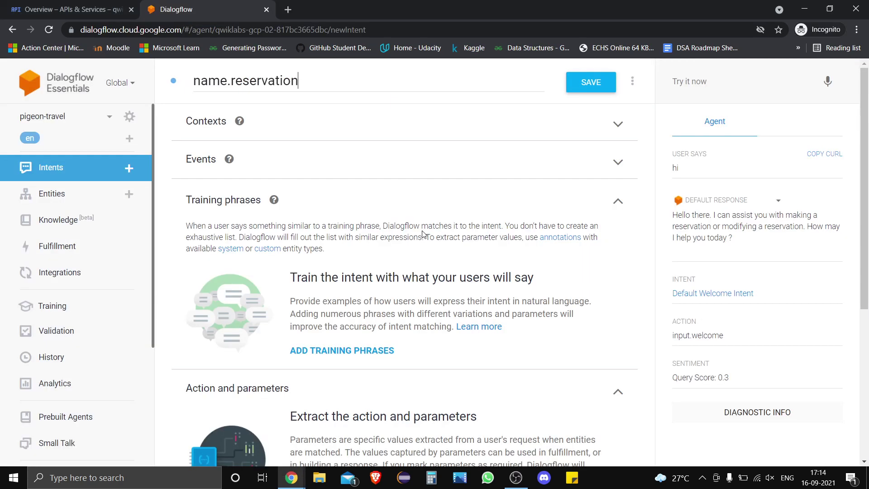
pyautogui.click(384, 351)
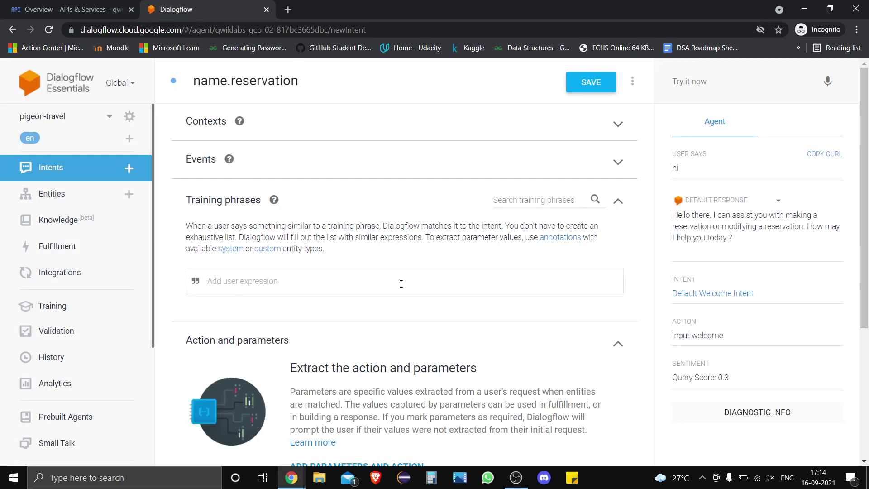
pyautogui.hotkey('ctrl', 'v')
pyautogui.press('Return')
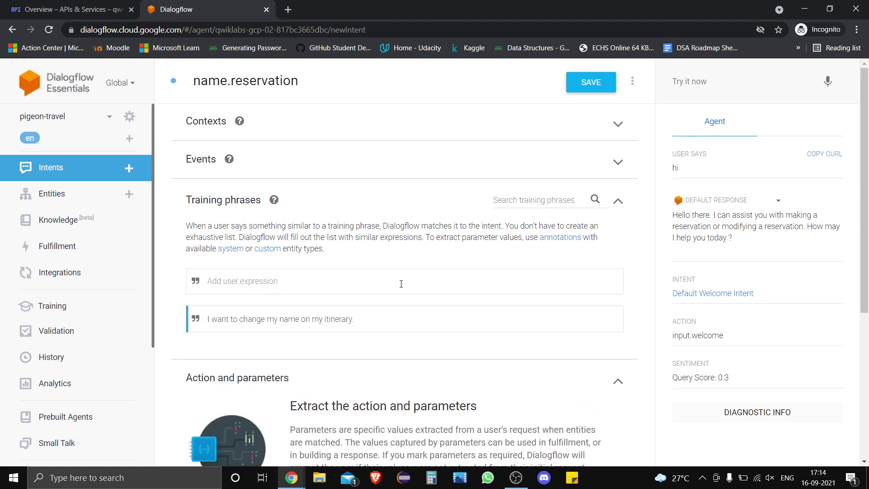
# Step: Copy "Can I change my name on my reservation?" from the lab instructions and add it as a training phrase of the intent
pyautogui.hotkey('alt', 'Tab')
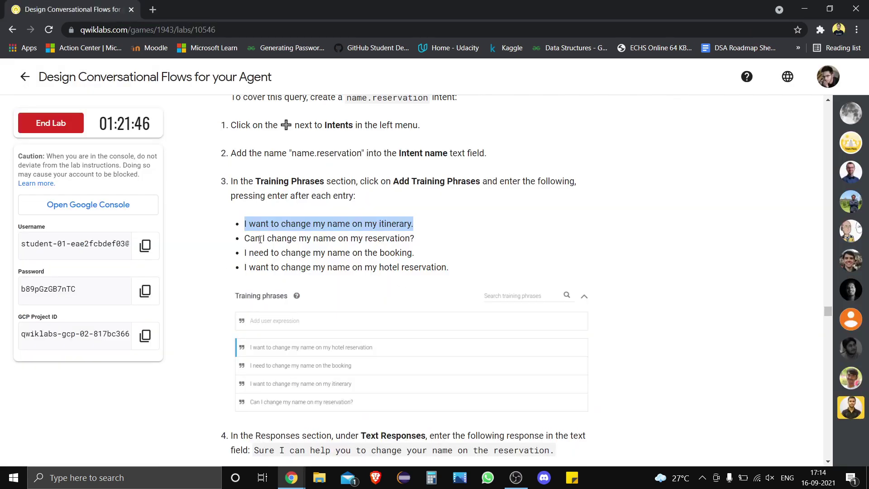
pyautogui.moveTo(245, 238); pyautogui.dragTo(417, 241)
pyautogui.hotkey('ctrl', 'c')
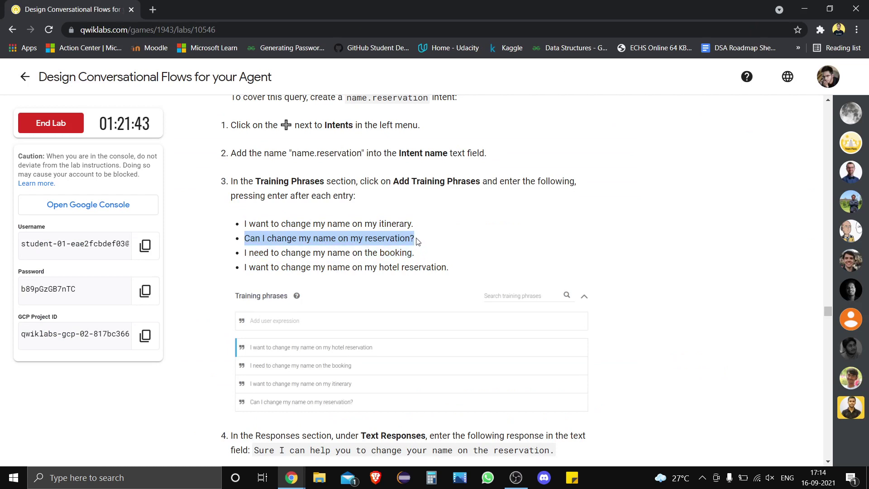
pyautogui.hotkey('alt', 'Tab')
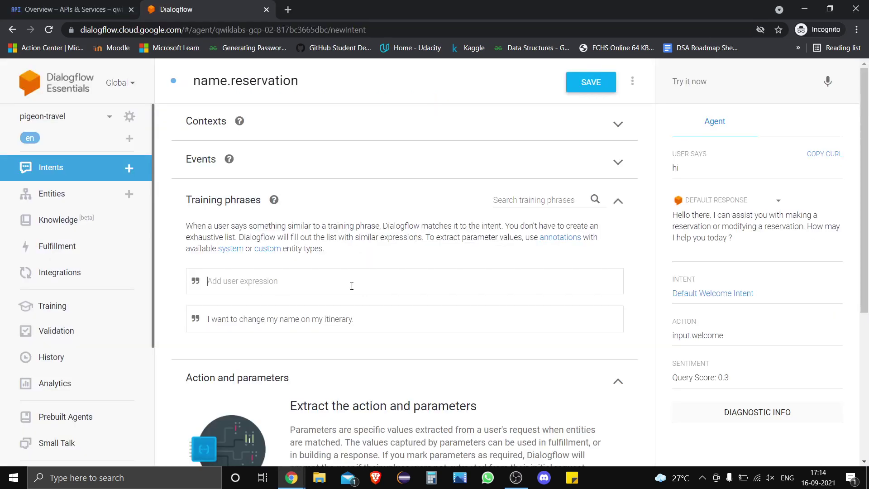
pyautogui.hotkey('ctrl', 'v')
pyautogui.press('Return')
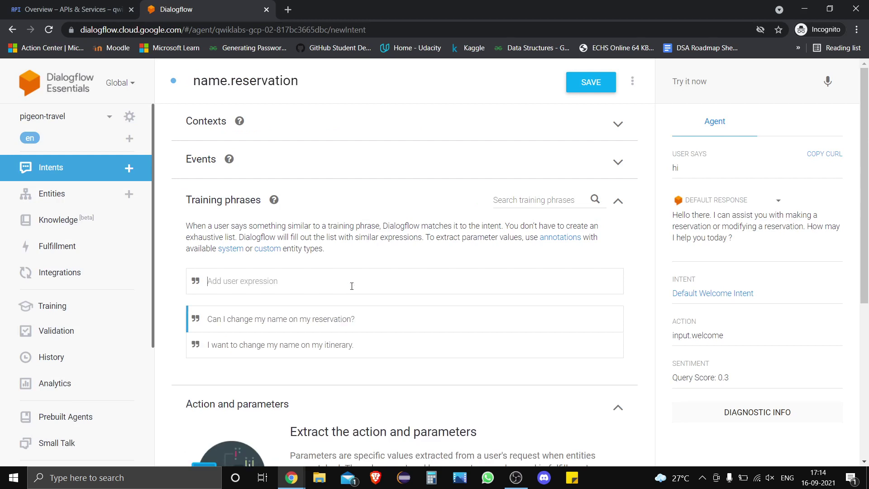
# Step: Copy "I need to change my name on the booking." from the lab instructions and add it as the third training phrase
pyautogui.hotkey('alt', 'Tab')
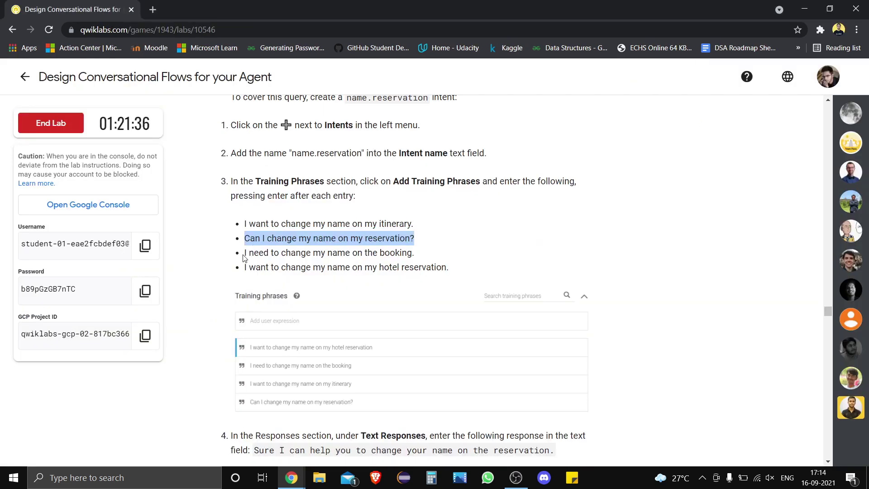
pyautogui.moveTo(244, 253); pyautogui.dragTo(414, 253)
pyautogui.hotkey('ctrl', 'c')
pyautogui.hotkey('alt', 'Tab')
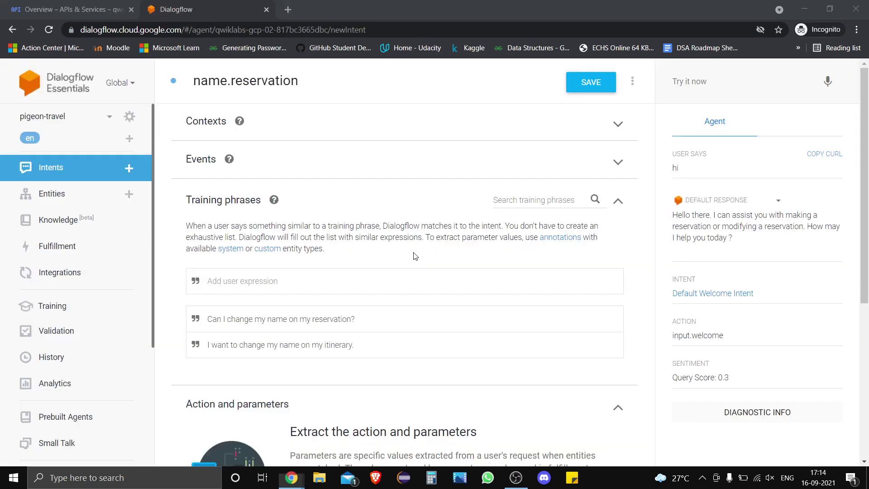
pyautogui.click(370, 286)
pyautogui.hotkey('ctrl', 'v')
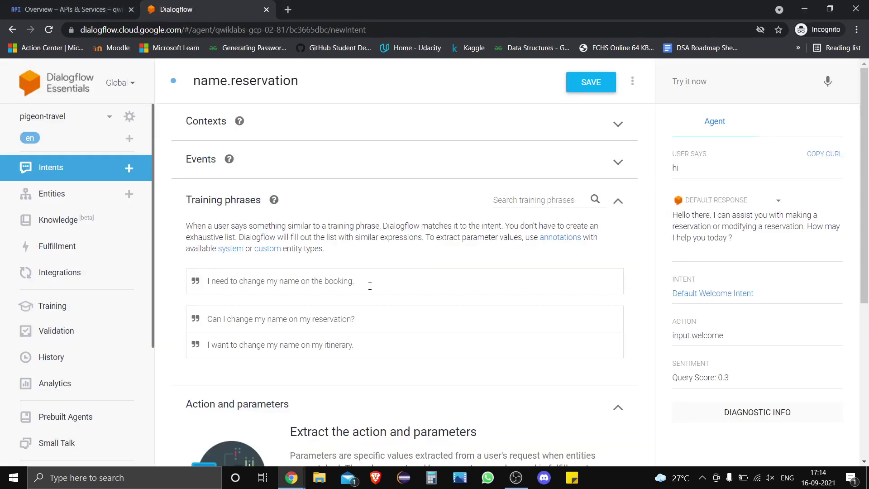
pyautogui.press('Return')
# Step: Copy "I want to change my name on my hotel reservation." from the lab instructions and add it as the fourth training phrase
pyautogui.hotkey('alt', 'Tab')
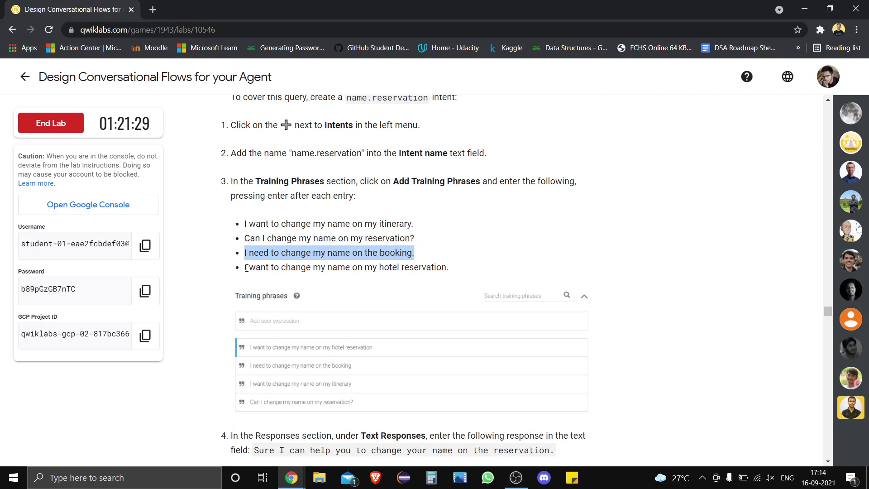
pyautogui.moveTo(246, 268); pyautogui.dragTo(454, 275)
pyautogui.hotkey('ctrl', 'c')
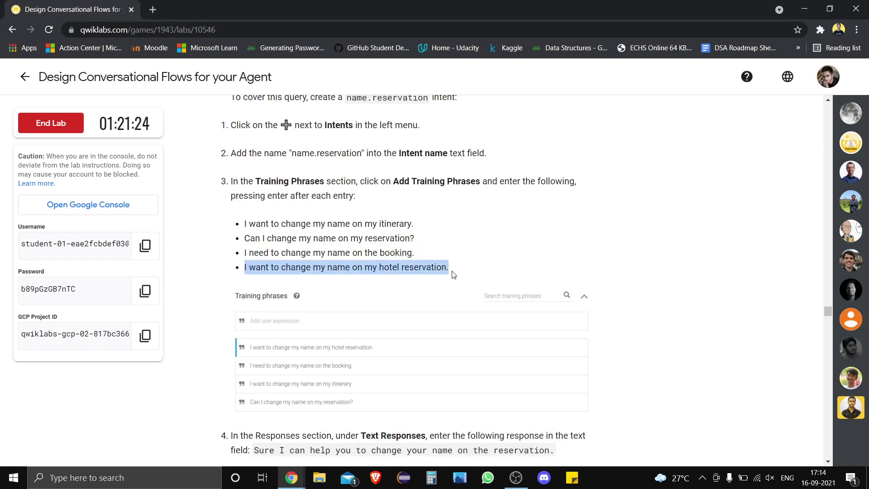
pyautogui.hotkey('alt', 'Tab')
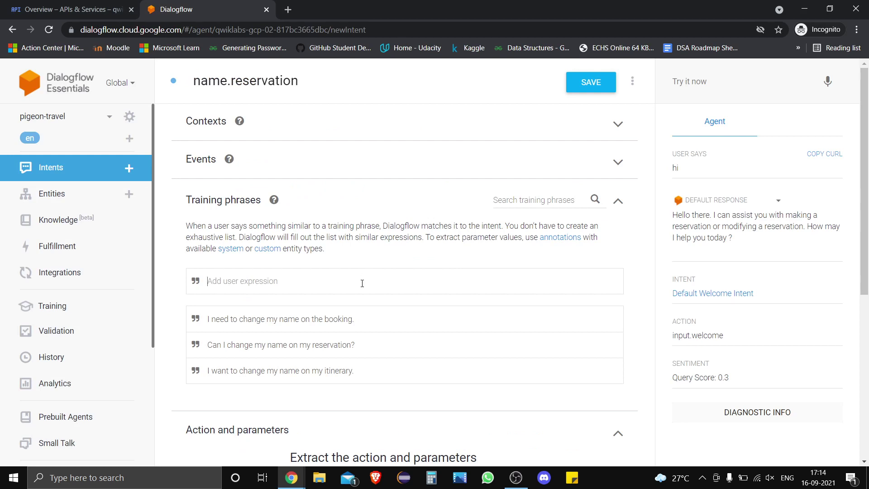
pyautogui.hotkey('ctrl', 'v')
pyautogui.press('Return')
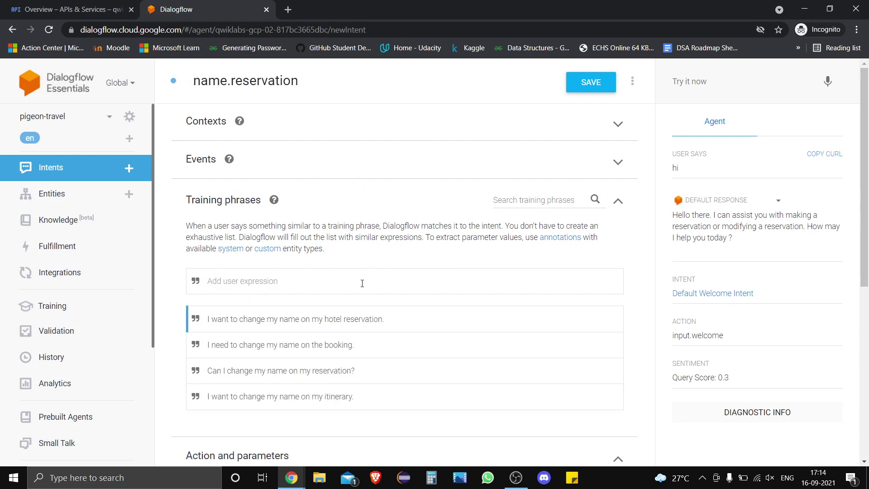
# Step: Add the lab's text response "Sure I can help you to change your name on the reservation." to the name.reservation intent
pyautogui.hotkey('alt', 'Tab')
pyautogui.click(188, 319)
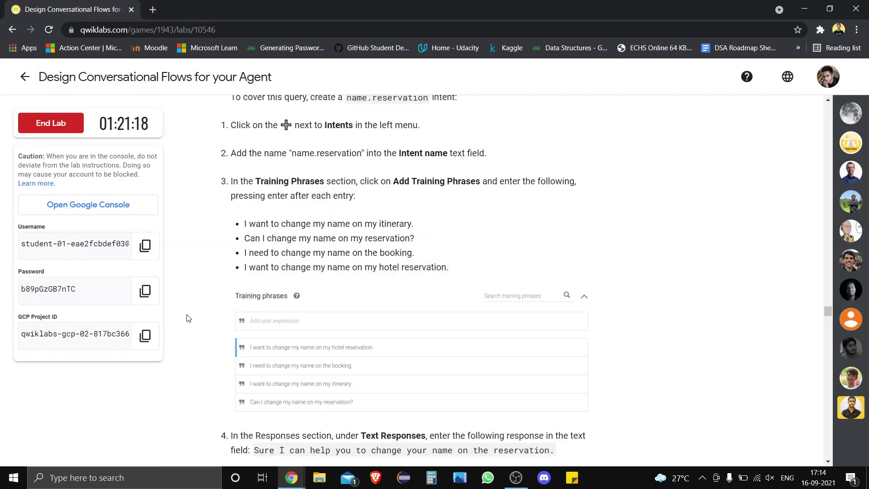
pyautogui.scroll(-5, 188, 318)
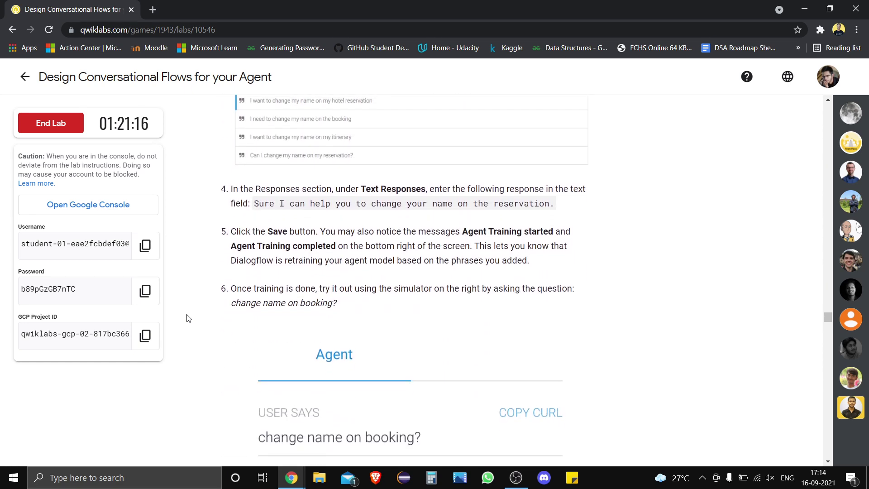
pyautogui.scroll(-2, 189, 318)
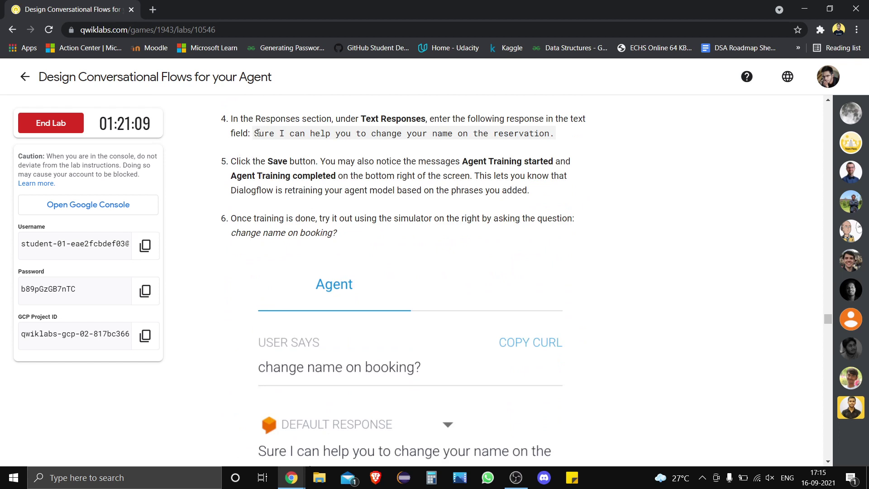
pyautogui.moveTo(255, 132); pyautogui.dragTo(561, 135)
pyautogui.hotkey('ctrl', 'c')
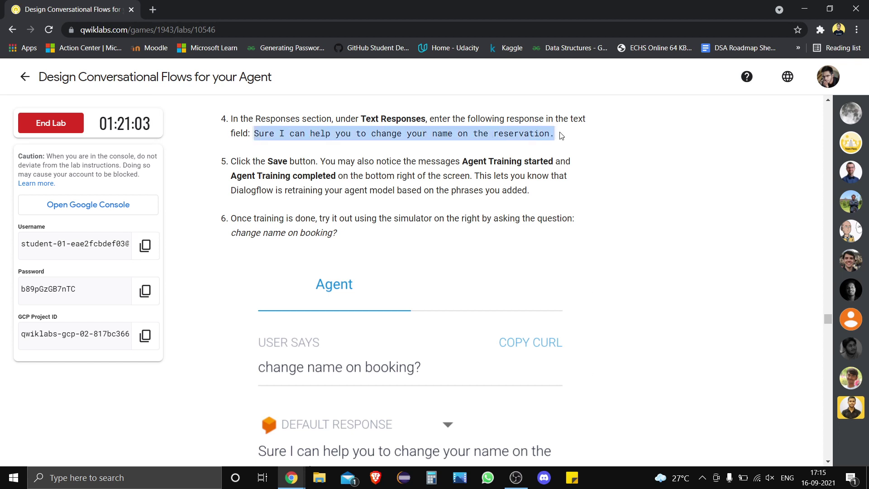
pyautogui.hotkey('alt', 'Tab')
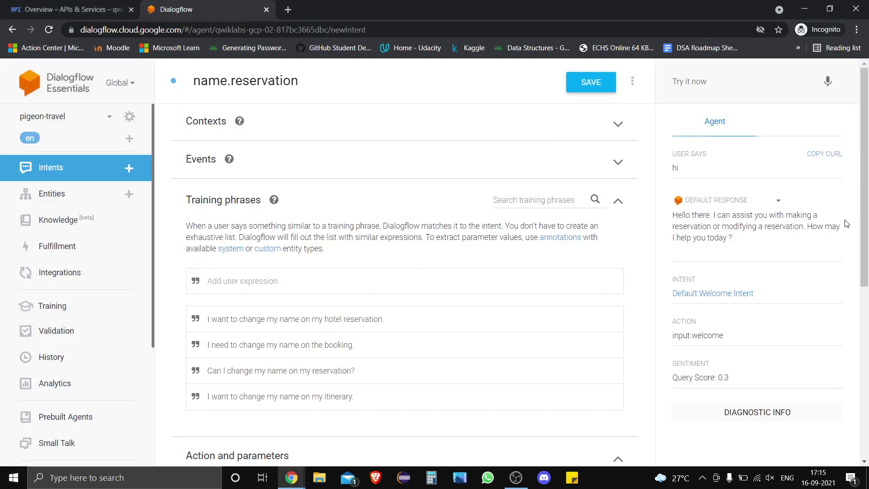
pyautogui.moveTo(864, 187); pyautogui.dragTo(867, 358)
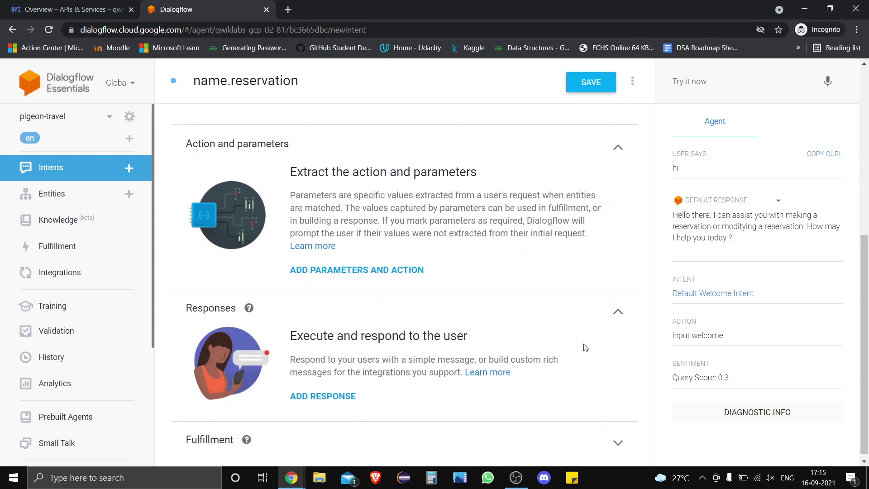
pyautogui.click(337, 397)
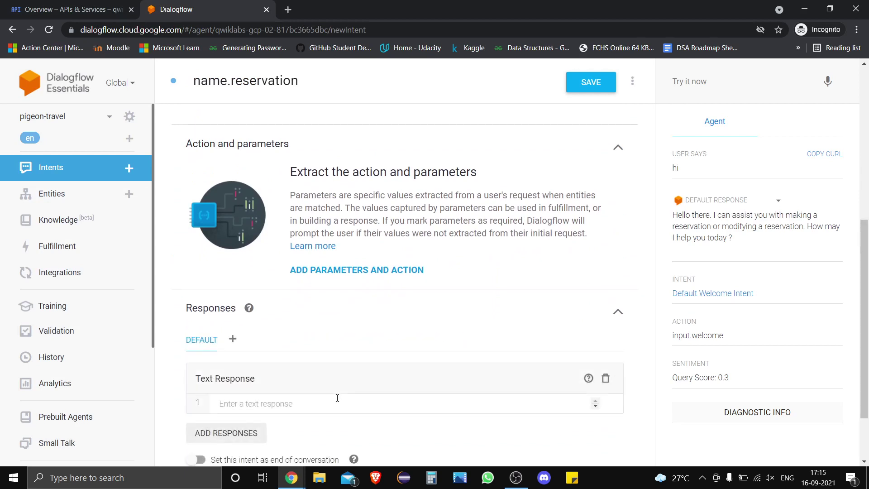
pyautogui.click(268, 403)
pyautogui.hotkey('ctrl', 'v')
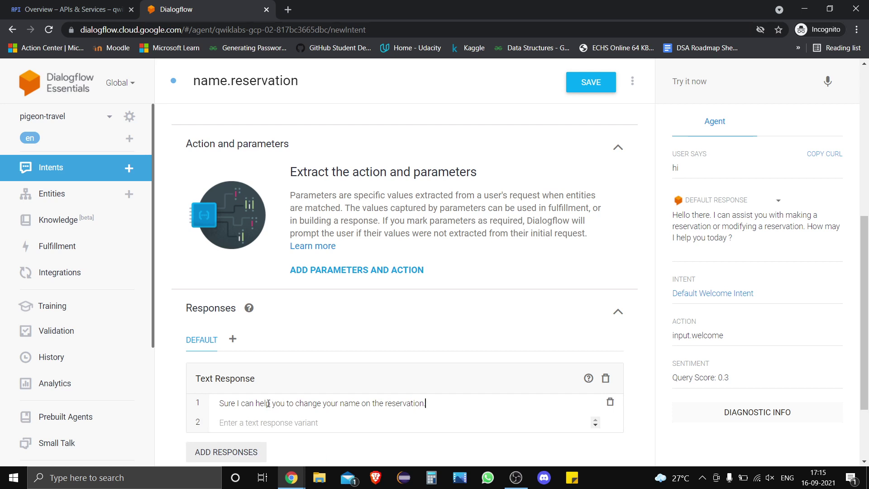
# Step: Copy the simulator test question "change name on booking?" from step 6 of the Qwiklabs lab instructions and return to Dialogflow
pyautogui.hotkey('alt', 'Tab')
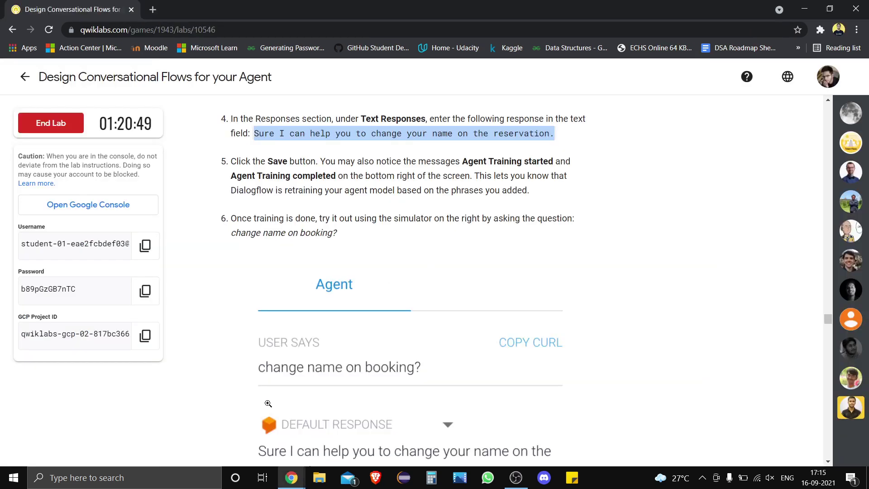
pyautogui.click(202, 278)
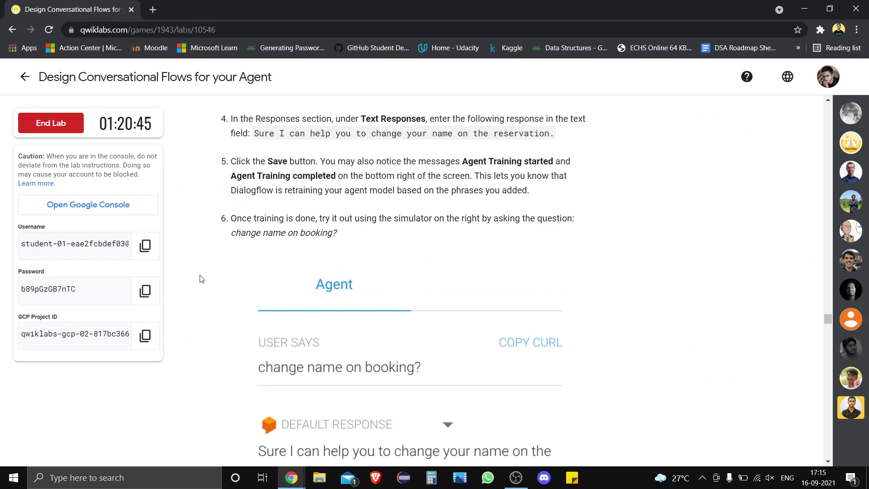
pyautogui.scroll(-1, 202, 278)
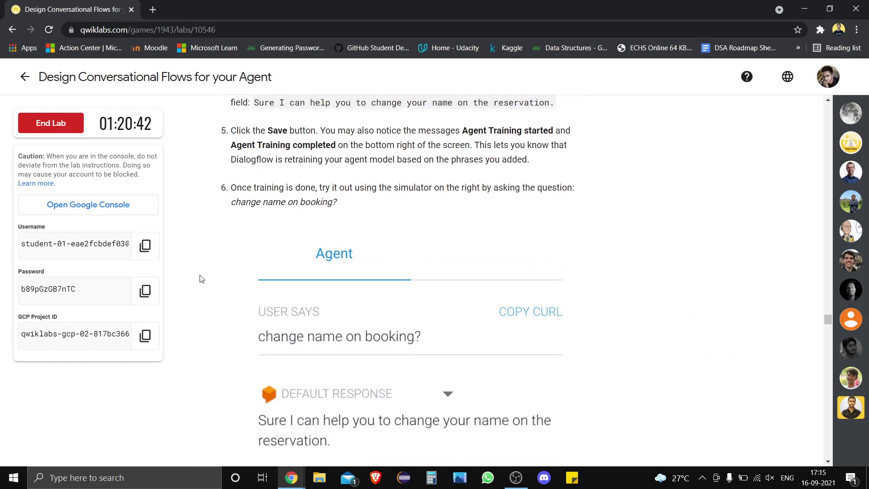
pyautogui.scroll(-2, 202, 278)
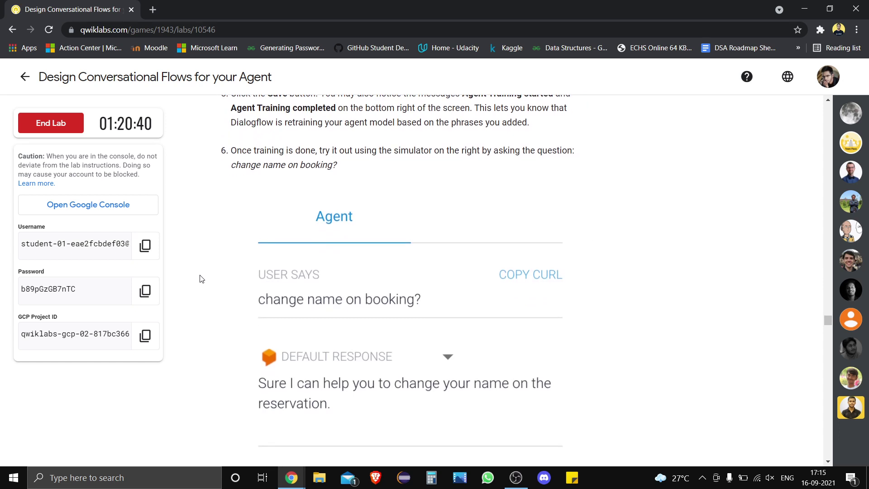
pyautogui.scroll(1, 201, 278)
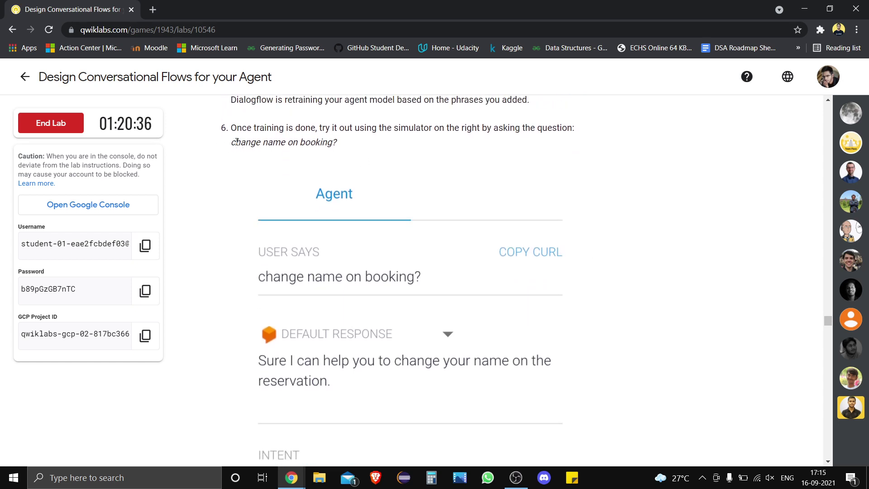
pyautogui.moveTo(235, 141); pyautogui.dragTo(350, 145)
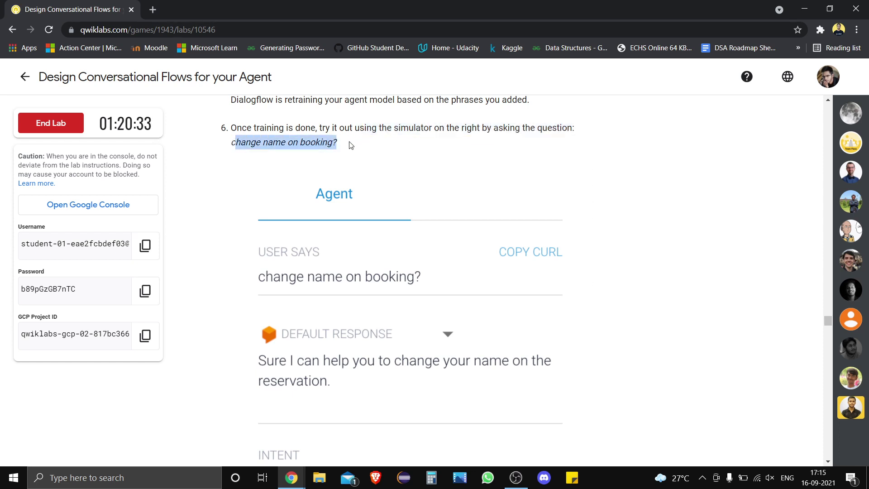
pyautogui.click(231, 146)
pyautogui.moveTo(232, 146); pyautogui.dragTo(336, 153)
pyautogui.hotkey('ctrl', 'c')
pyautogui.hotkey('alt', 'Tab')
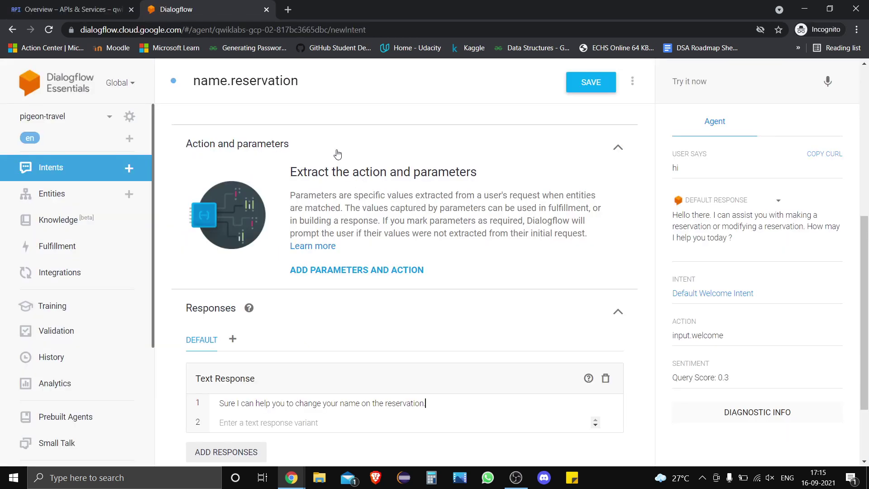
# Step: Save the name.reservation intent and test the agent in the simulator with the question "change name on booking?"
pyautogui.click(609, 91)
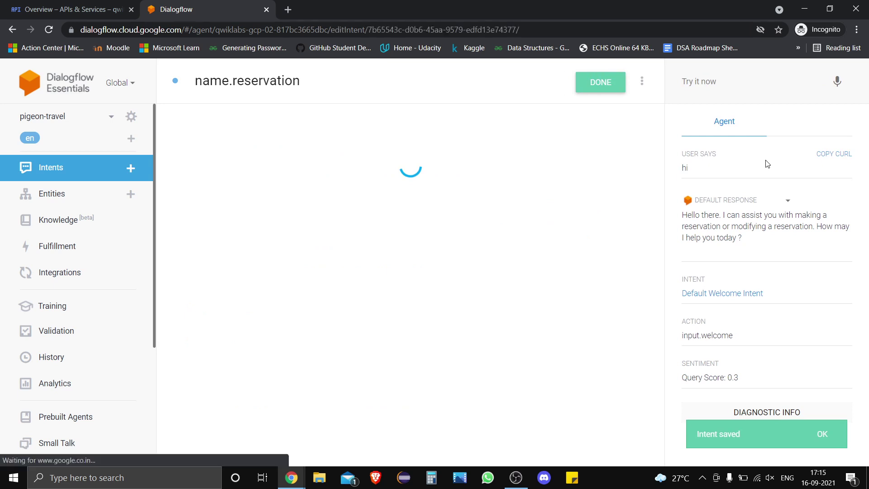
pyautogui.click(728, 82)
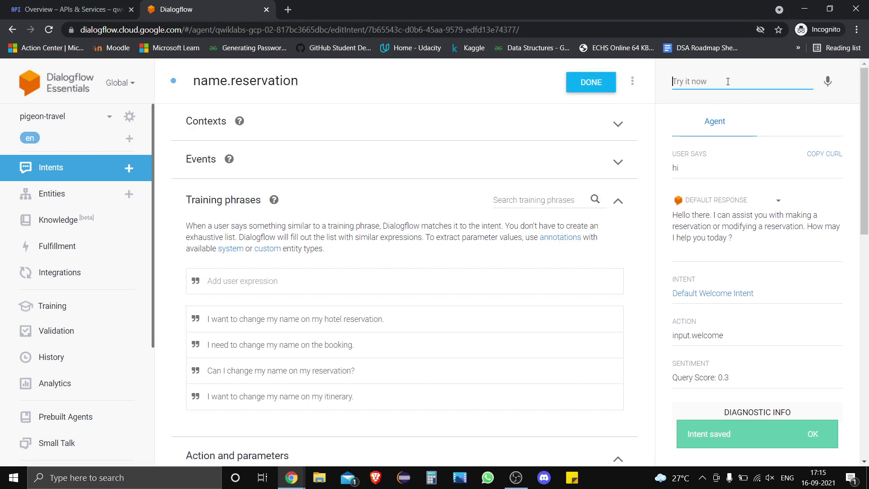
pyautogui.hotkey('ctrl', 'v')
pyautogui.press('Return')
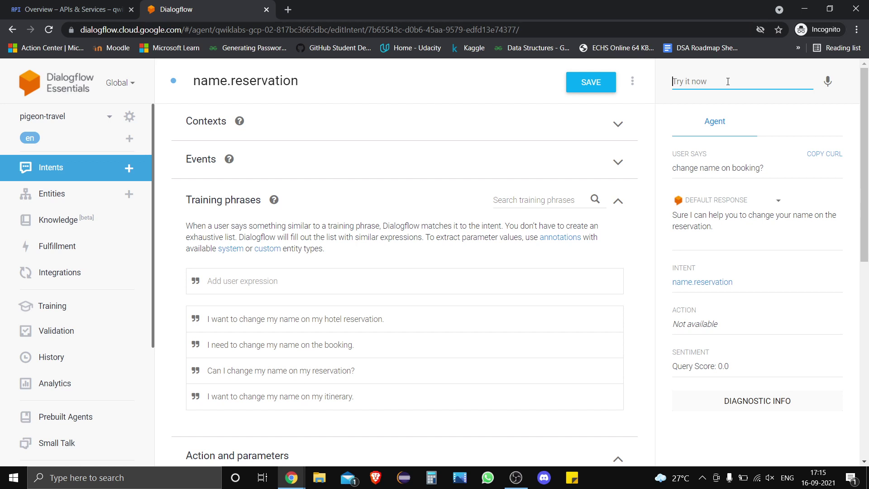
pyautogui.click(727, 81)
# Step: Switch to the Qwiklabs lab page and check the progress of the "Create your first intent" objective
pyautogui.hotkey('alt', 'Tab')
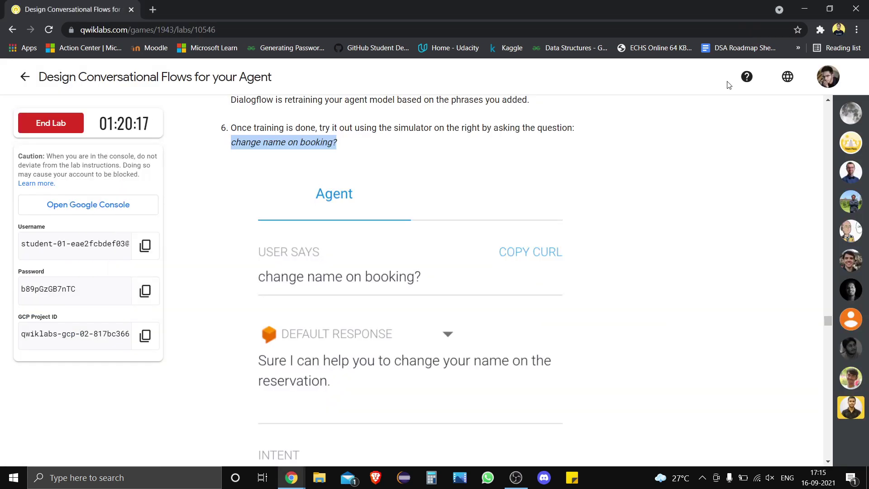
pyautogui.click(216, 308)
pyautogui.scroll(2, 216, 307)
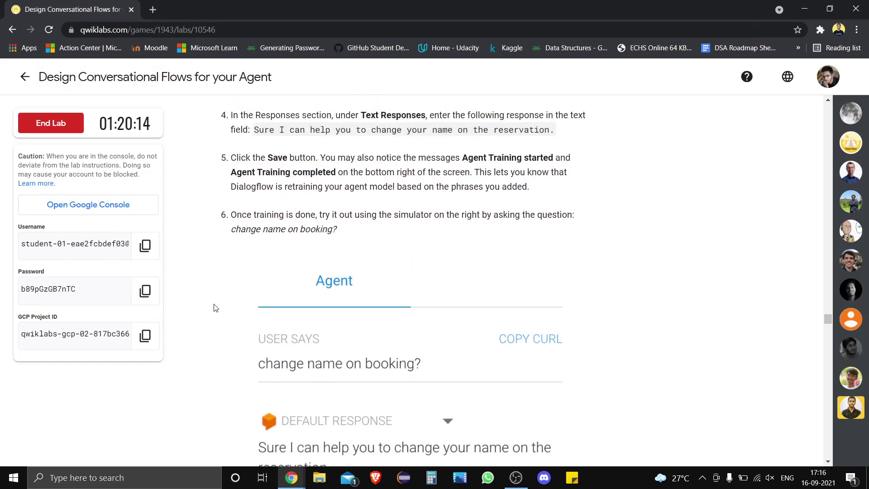
pyautogui.scroll(1, 216, 307)
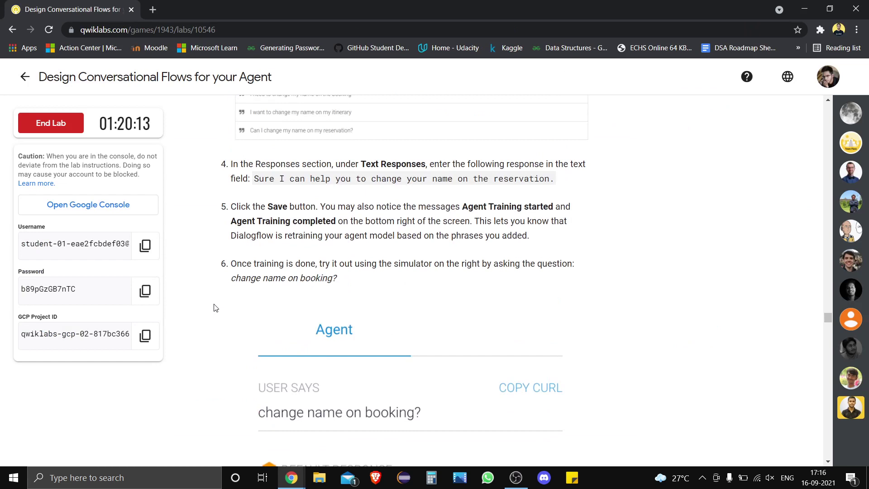
pyautogui.scroll(-4, 215, 308)
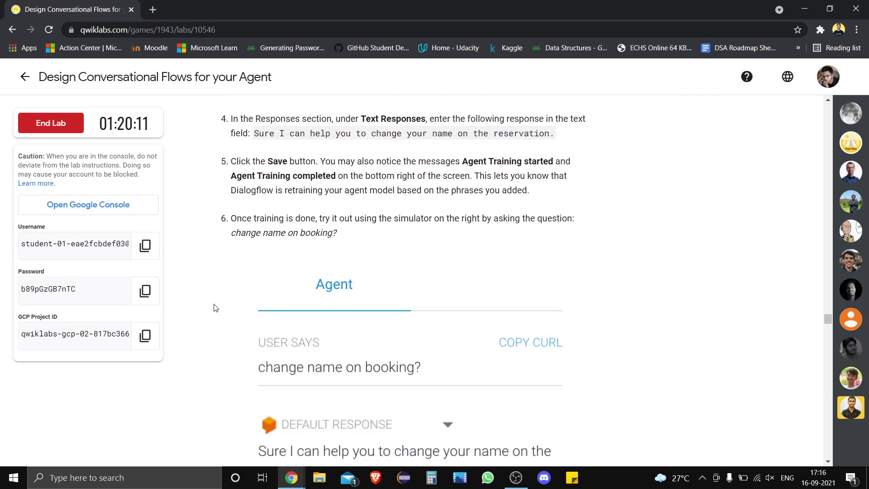
pyautogui.scroll(-10, 215, 308)
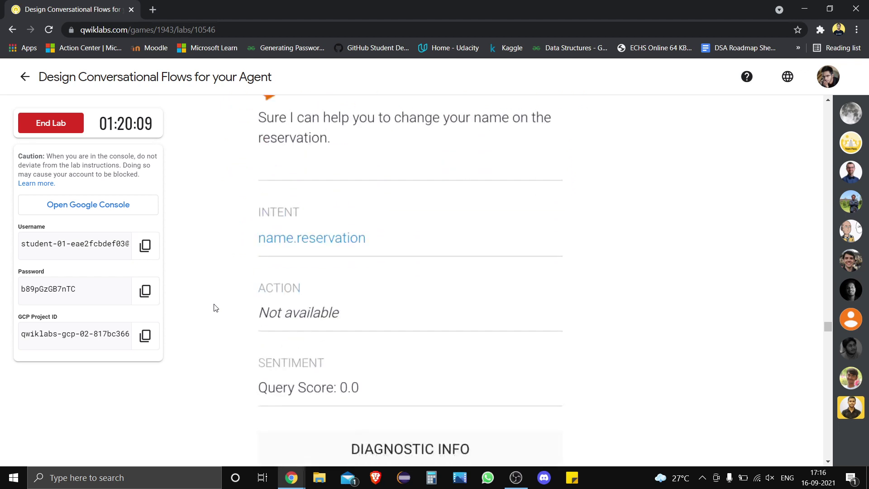
pyautogui.scroll(-3, 215, 308)
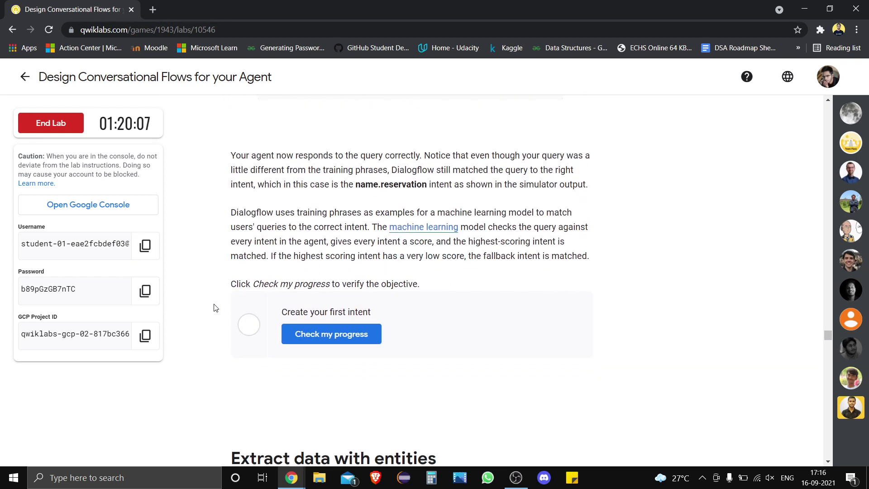
pyautogui.click(346, 343)
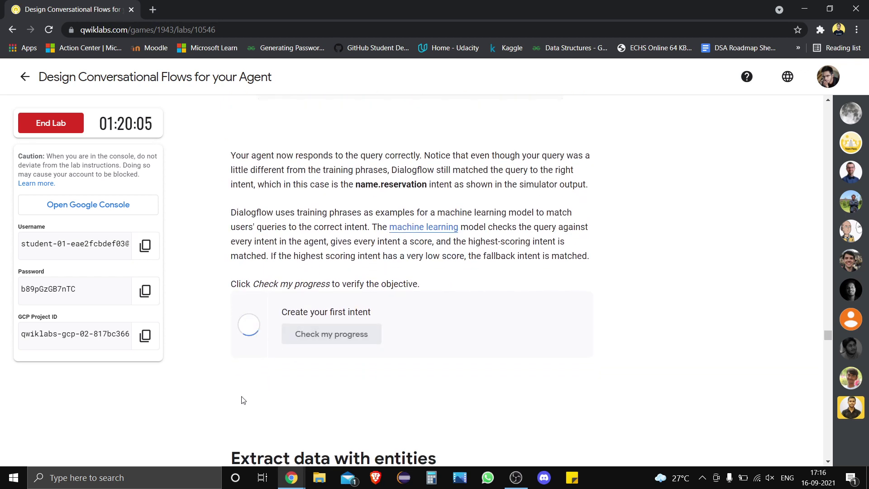
# Step: Copy the new text response from step 3 of the lab's "Add parameters to your intents" section
pyautogui.scroll(-7, 243, 400)
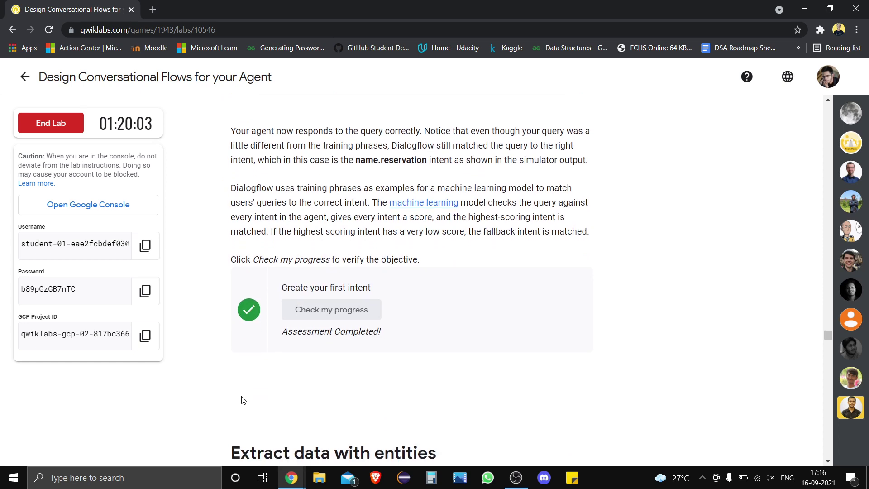
pyautogui.scroll(-2, 242, 399)
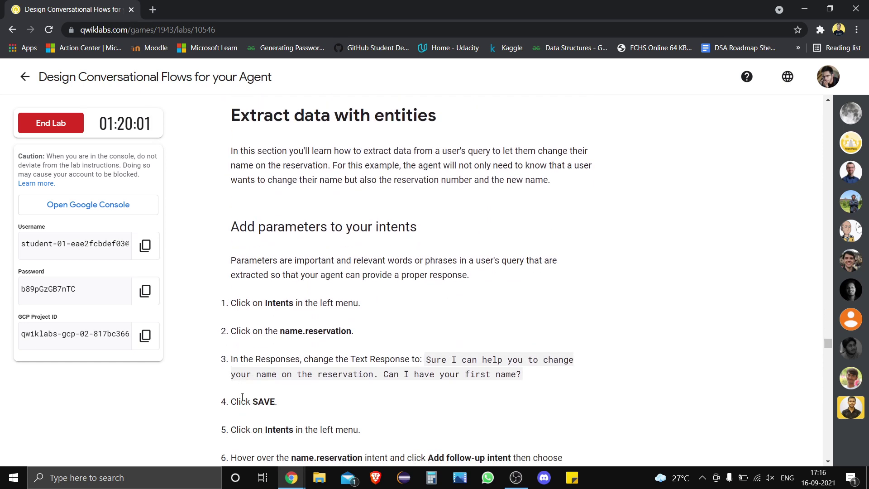
pyautogui.scroll(-1, 242, 400)
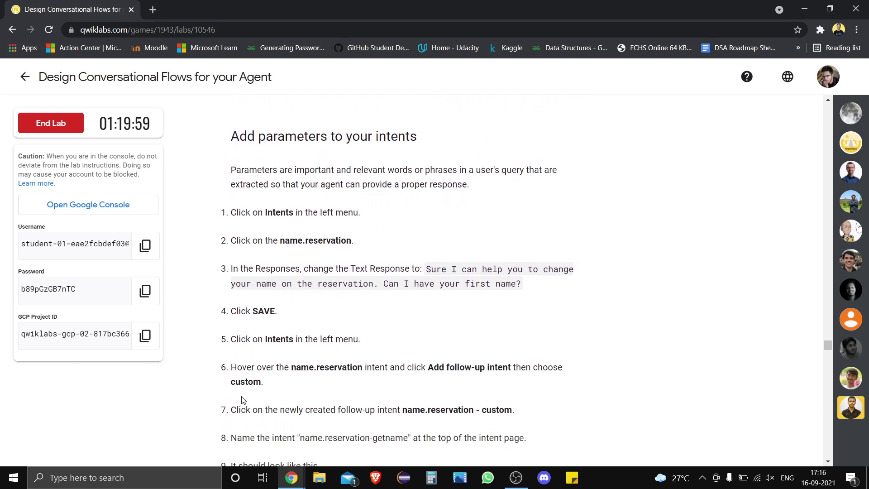
pyautogui.scroll(3, 242, 400)
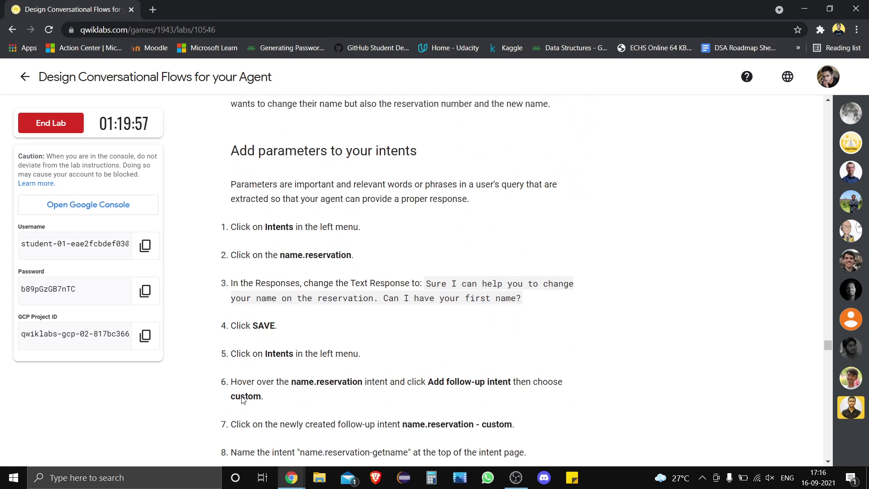
pyautogui.scroll(-3, 242, 399)
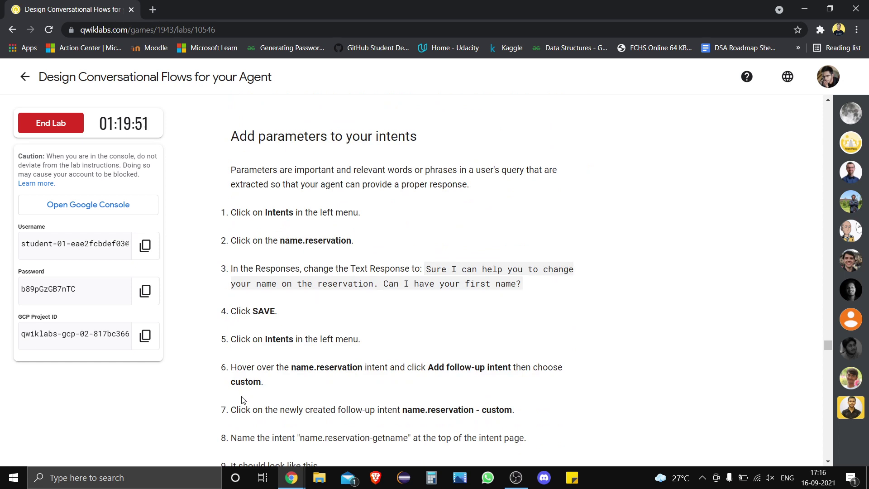
pyautogui.scroll(-3, 242, 400)
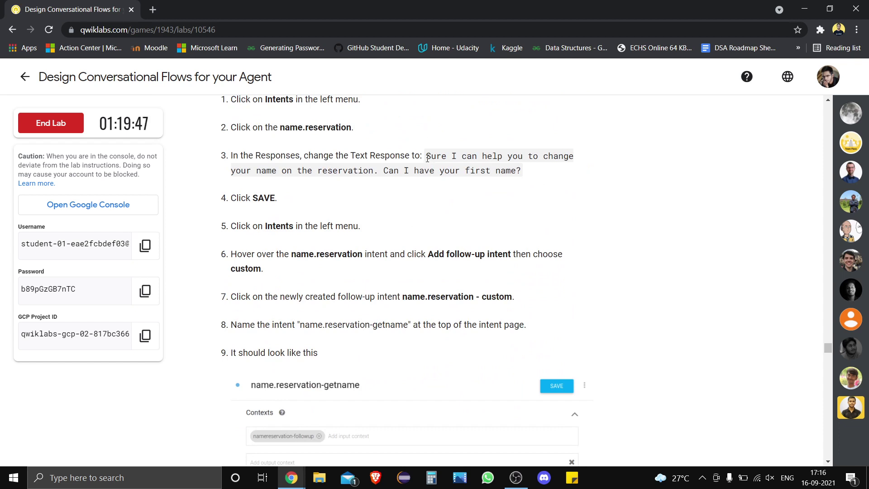
pyautogui.moveTo(427, 158); pyautogui.dragTo(525, 176)
pyautogui.hotkey('ctrl', 'c')
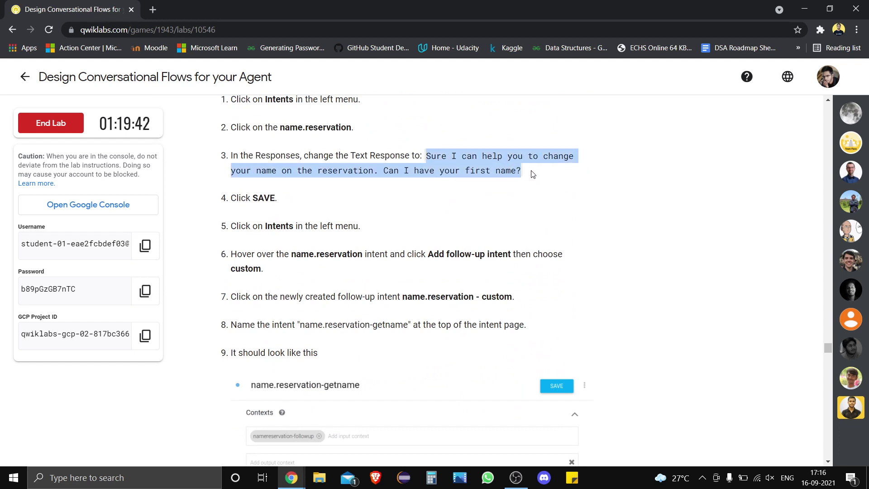
# Step: In Dialogflow, replace name.reservation's text response with "Sure I can help you to change your name on the reservation. Can I have your first name?"
pyautogui.hotkey('alt', 'Tab')
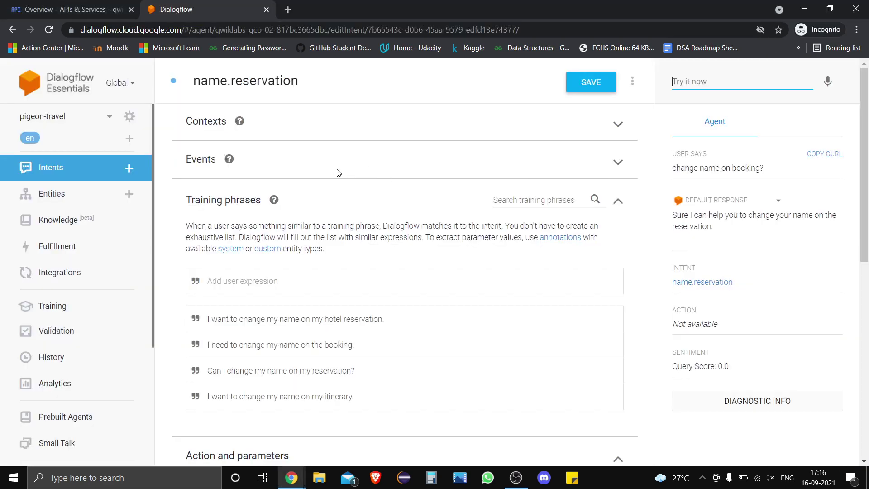
pyautogui.hotkey('alt', 'Tab')
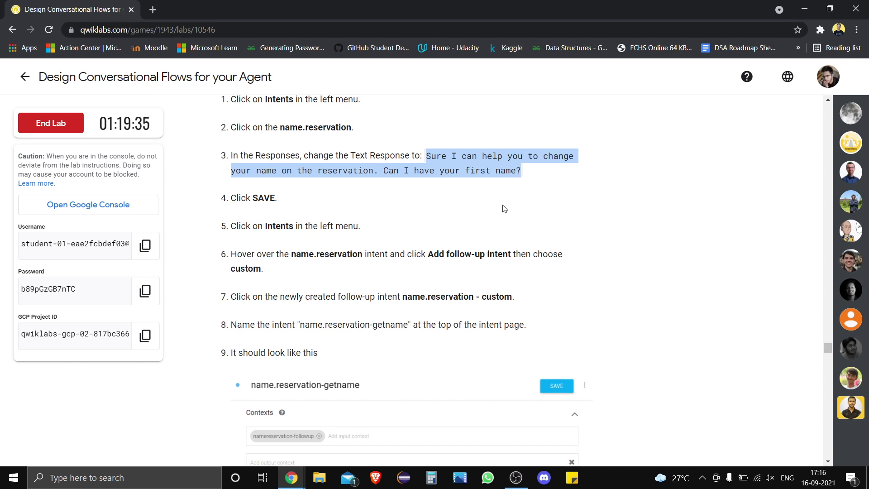
pyautogui.hotkey('alt', 'Tab')
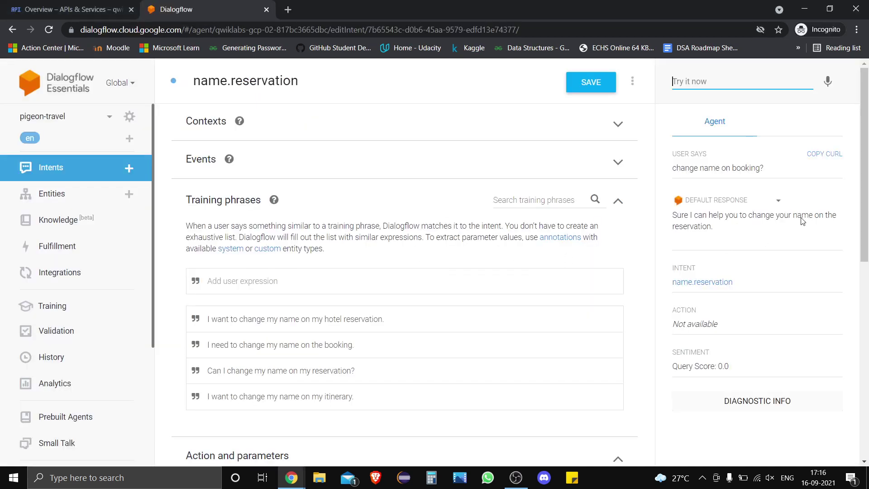
pyautogui.moveTo(868, 208); pyautogui.dragTo(868, 288)
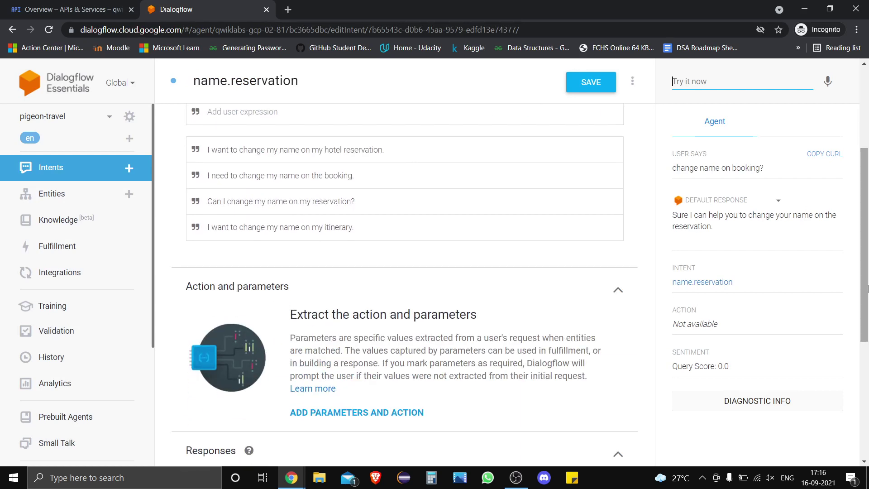
pyautogui.scroll(-4, 262, 370)
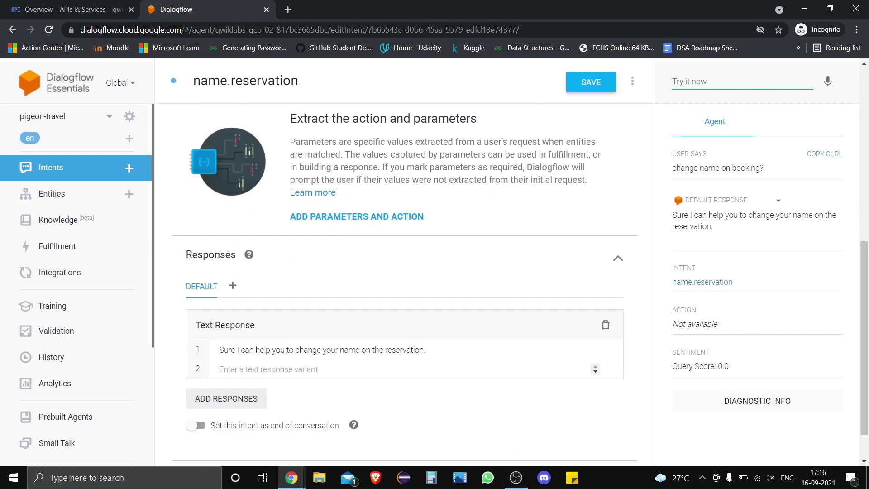
pyautogui.moveTo(221, 349); pyautogui.dragTo(454, 335)
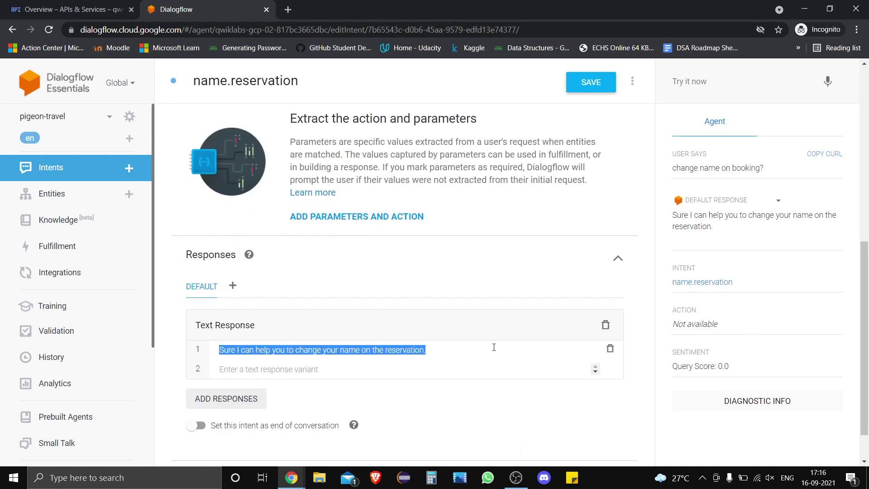
pyautogui.hotkey('ctrl', 'v')
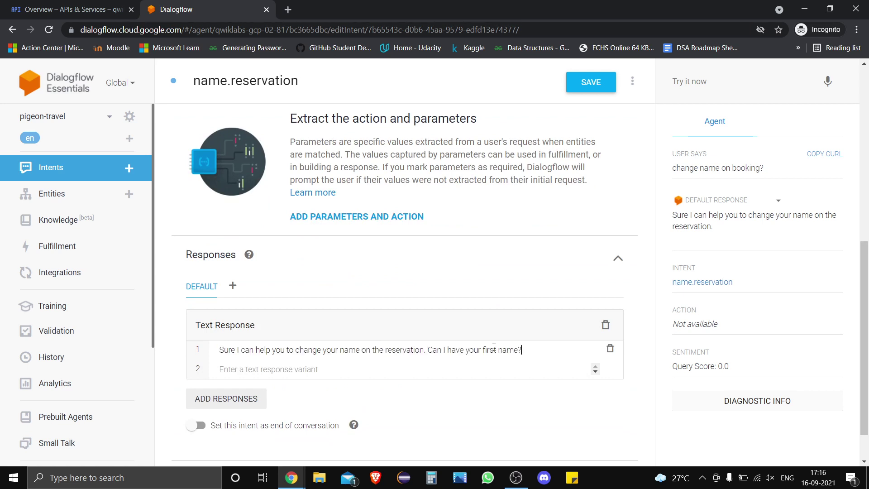
# Step: Review the lab's follow-up intent instructions, then save the name.reservation intent in Dialogflow with its updated response
pyautogui.hotkey('alt', 'Tab')
pyautogui.click(452, 214)
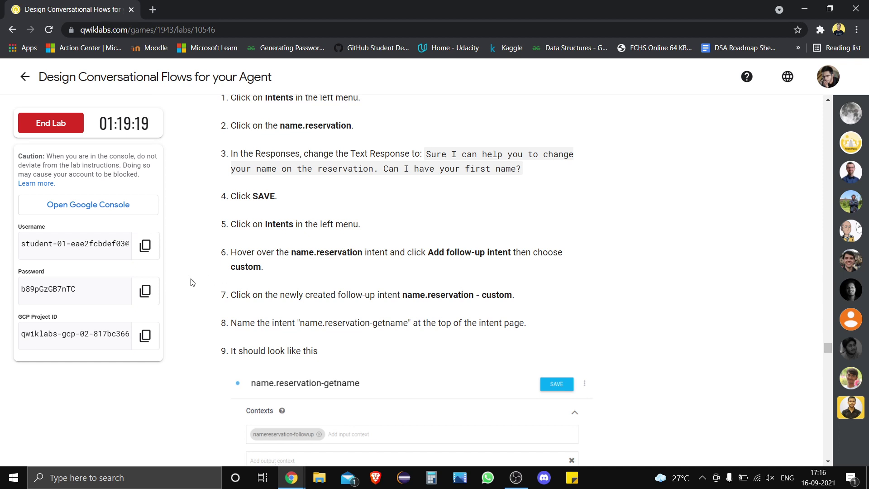
pyautogui.scroll(-1, 193, 283)
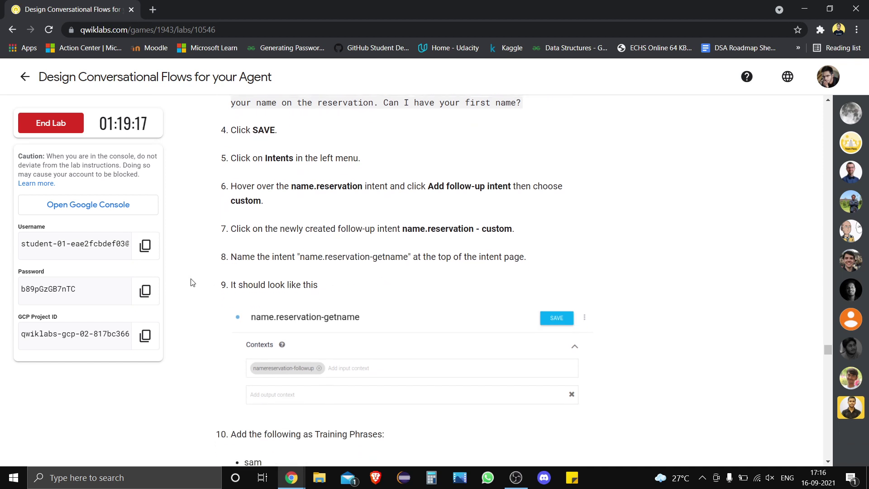
pyautogui.hotkey('alt', 'Tab')
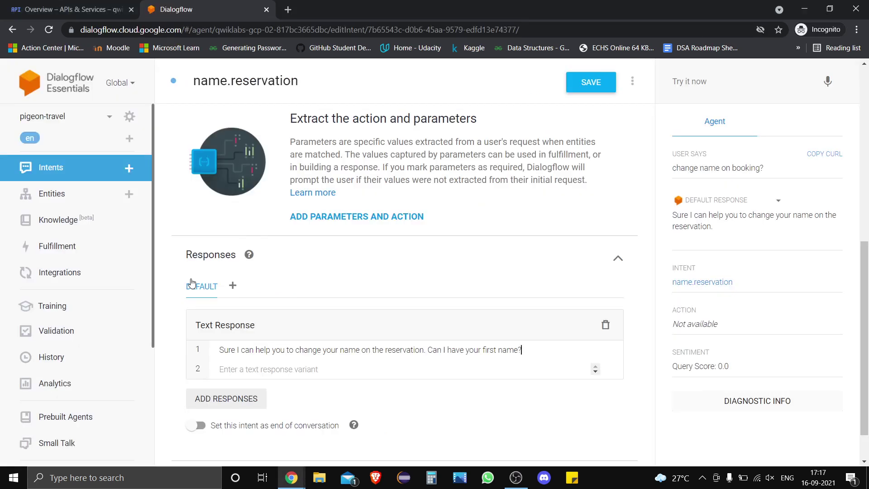
pyautogui.click(578, 85)
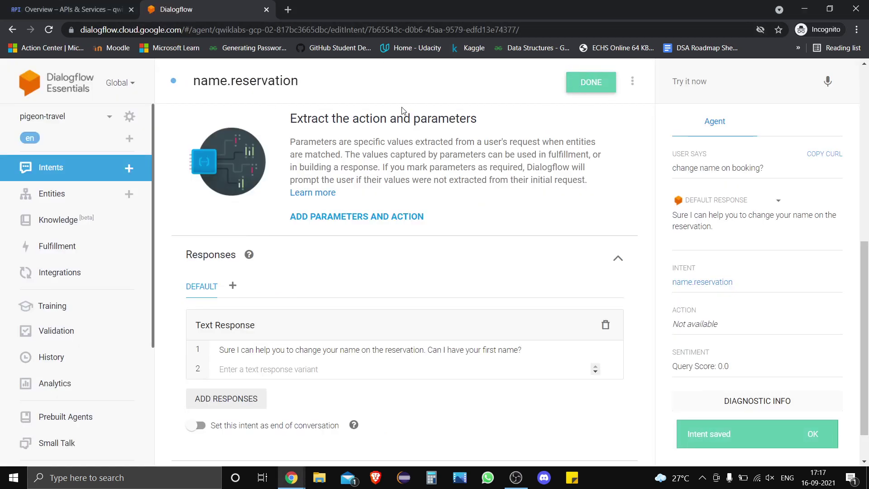
# Step: Add a custom follow-up intent to name.reservation and open the new name.reservation - custom intent
pyautogui.click(67, 167)
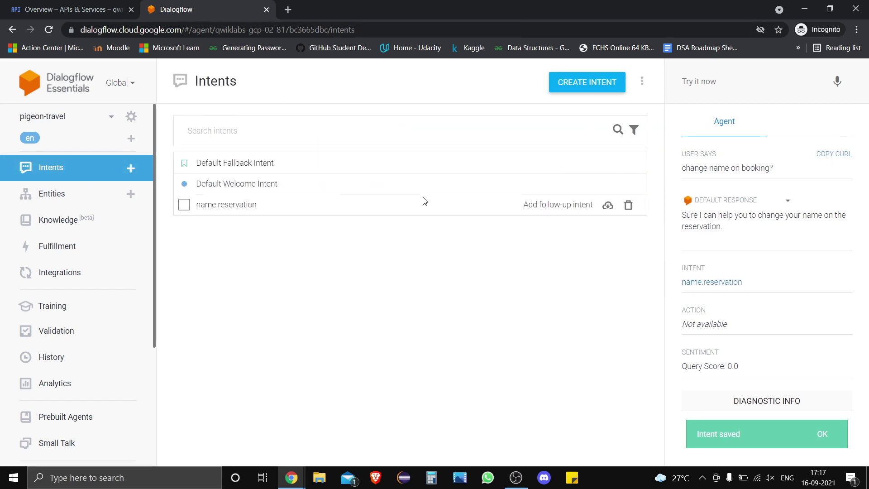
pyautogui.click(548, 205)
pyautogui.click(513, 231)
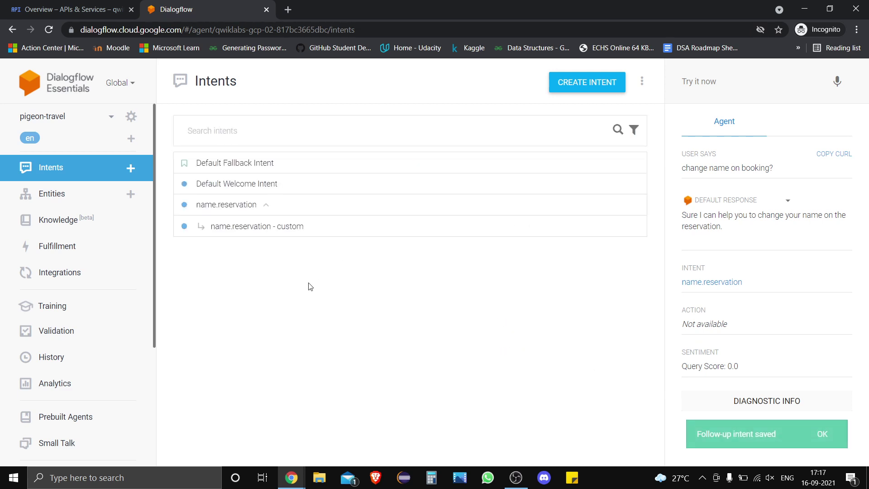
pyautogui.click(275, 227)
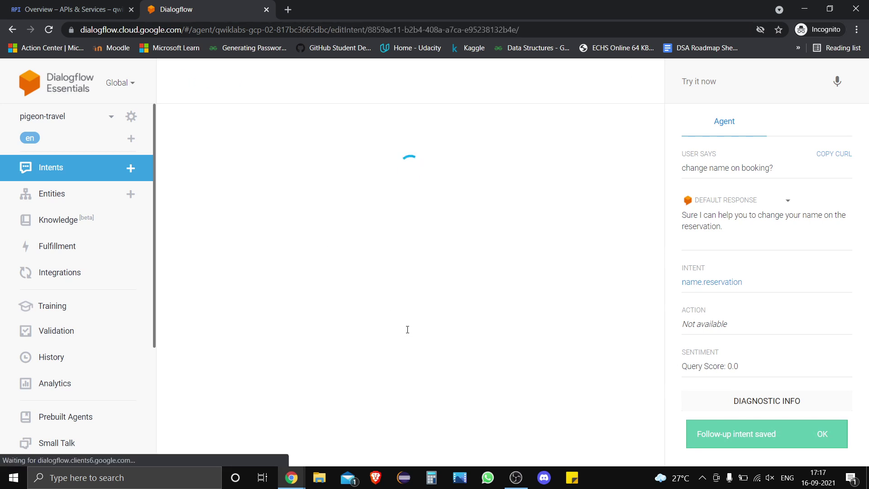
# Step: Copy the intent name from step 8 of the Qwiklabs lab and rename the follow-up intent in Dialogflow as name.reservation-getname
pyautogui.hotkey('alt', 'Tab')
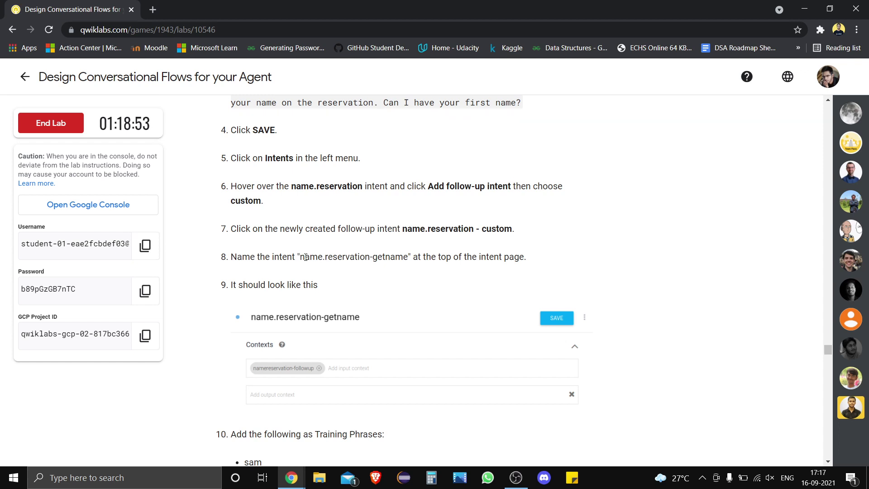
pyautogui.moveTo(301, 257); pyautogui.dragTo(409, 262)
pyautogui.hotkey('ctrl', 'c')
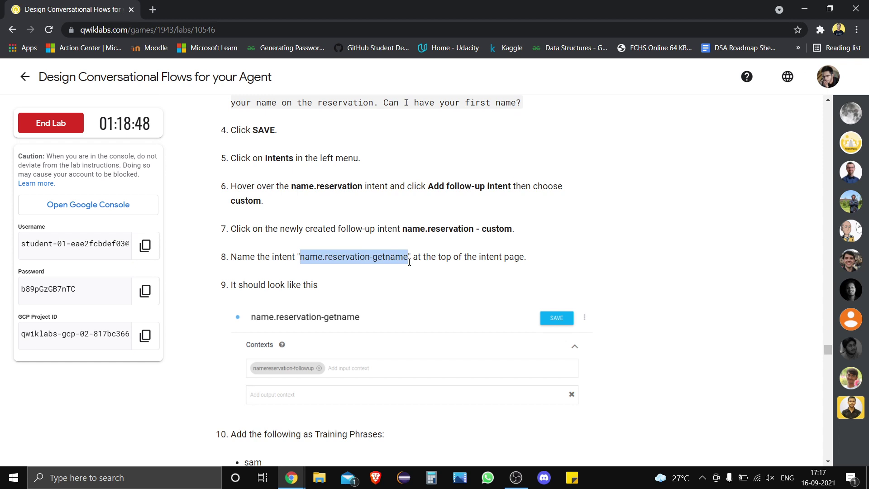
pyautogui.click(196, 326)
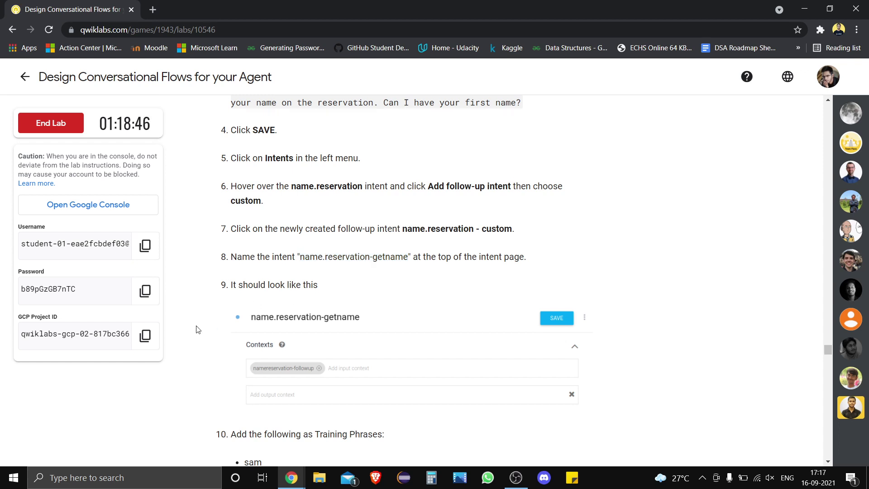
pyautogui.scroll(-5, 196, 327)
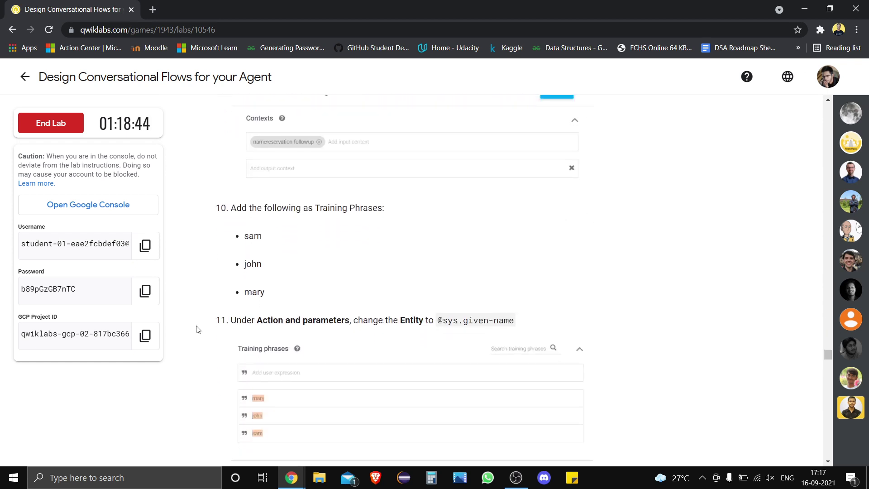
pyautogui.hotkey('alt', 'Tab')
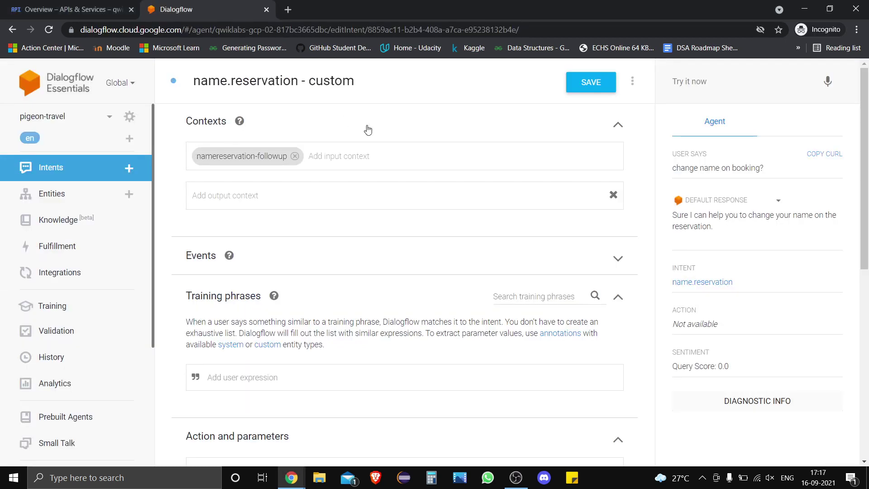
pyautogui.moveTo(197, 80); pyautogui.dragTo(398, 70)
pyautogui.hotkey('ctrl', 'v')
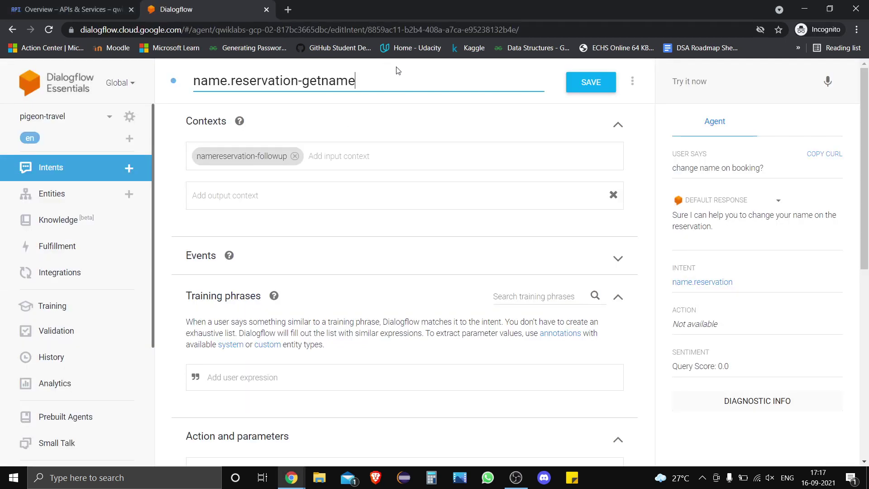
# Step: Copy the first example name from step 10 of the lab and add it as a training phrase of name.reservation-getname
pyautogui.hotkey('alt', 'Tab')
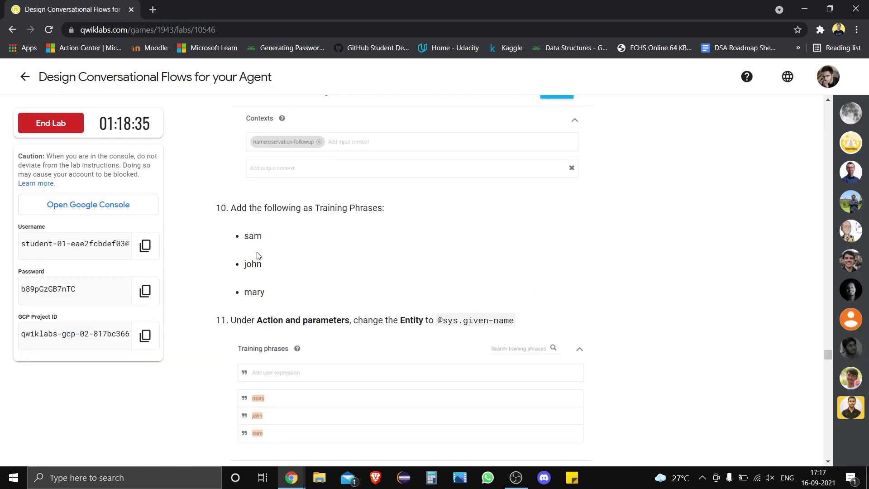
pyautogui.moveTo(246, 238); pyautogui.dragTo(280, 245)
pyautogui.hotkey('ctrl', 'c')
pyautogui.hotkey('alt', 'Tab')
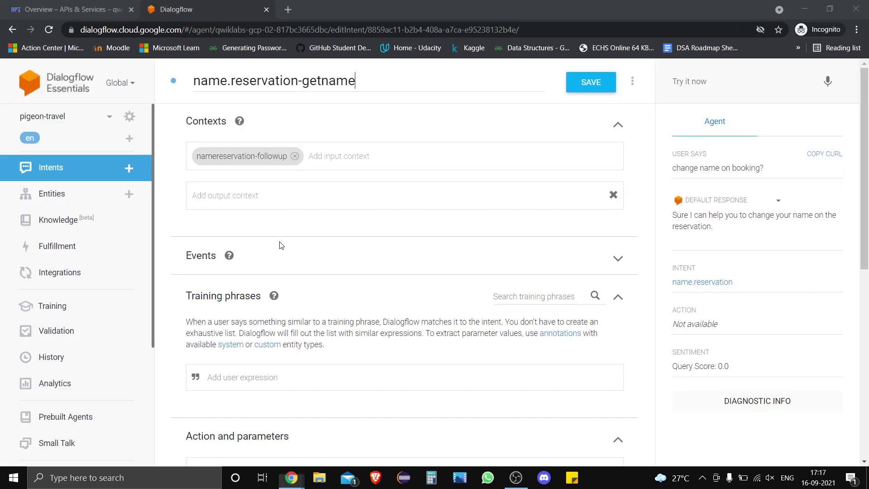
pyautogui.click(356, 377)
pyautogui.hotkey('ctrl', 'v')
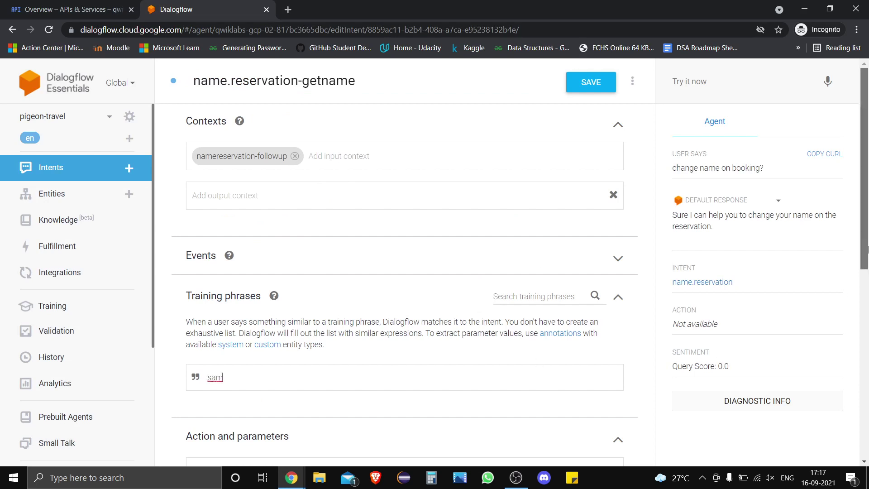
pyautogui.moveTo(866, 252); pyautogui.dragTo(867, 265)
pyautogui.scroll(-4, 867, 265)
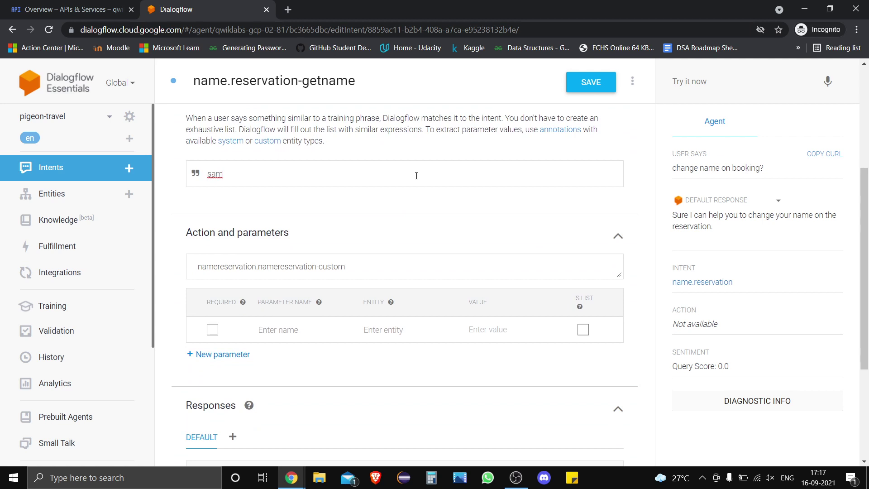
pyautogui.press('Return')
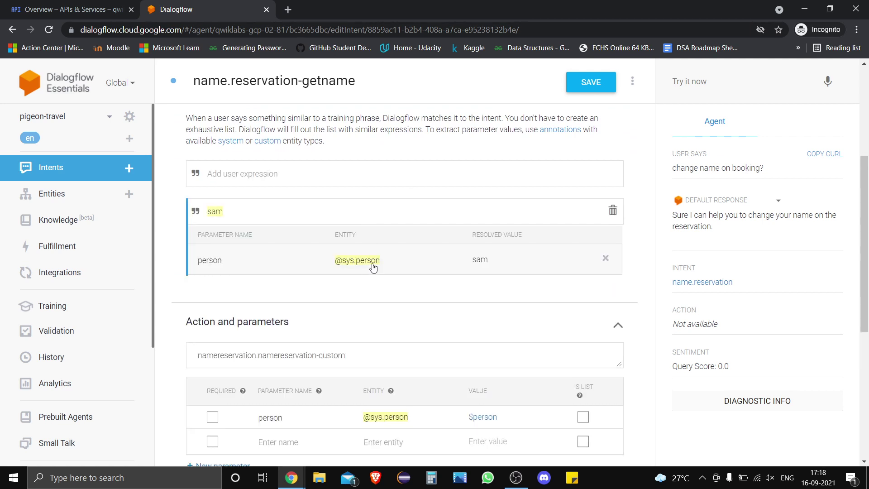
pyautogui.hotkey('alt', 'Tab')
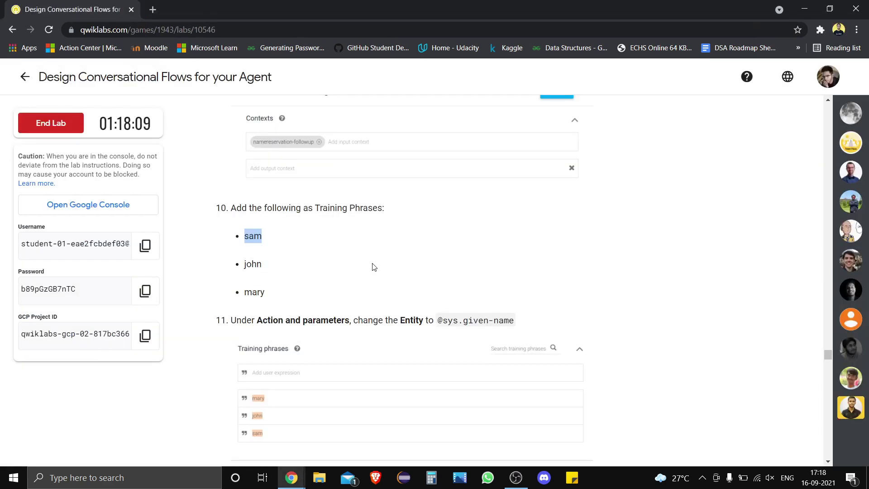
pyautogui.hotkey('alt', 'Tab')
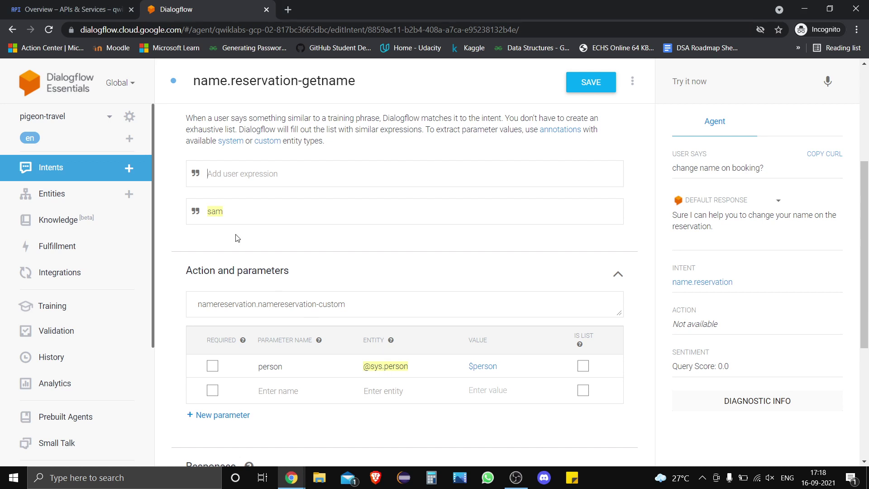
pyautogui.click(381, 370)
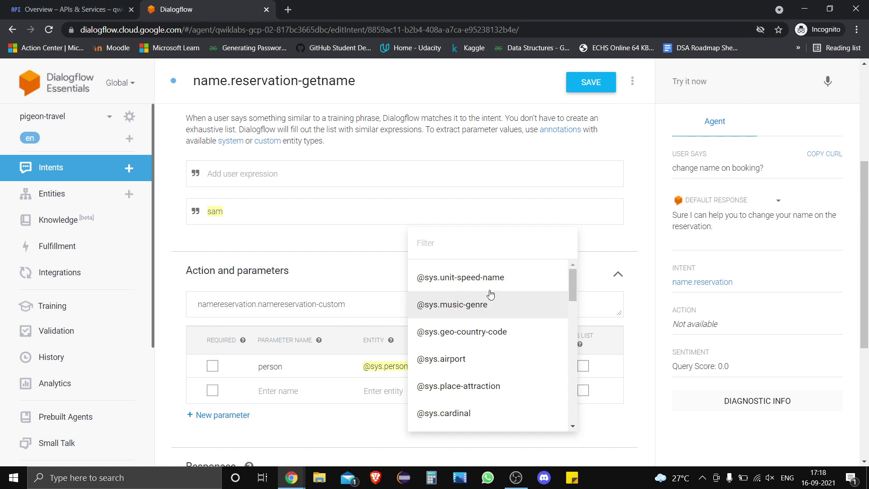
pyautogui.moveTo(572, 283); pyautogui.dragTo(569, 323)
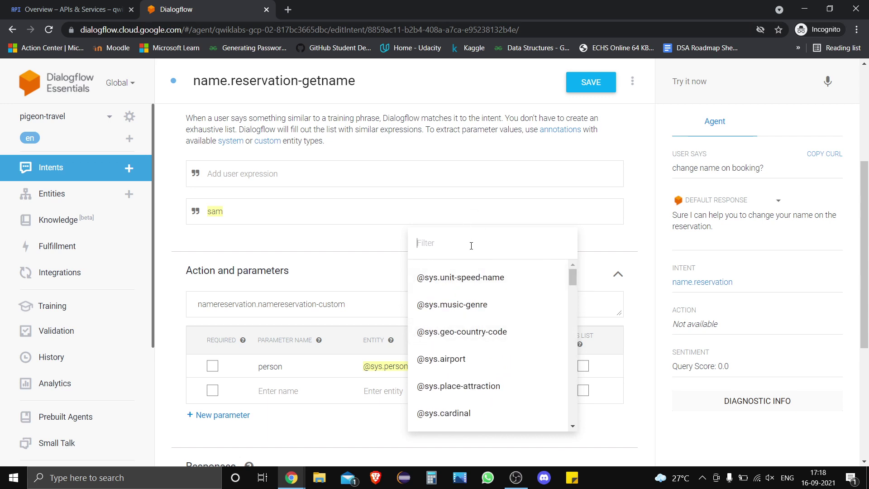
pyautogui.hotkey('alt', 'Tab')
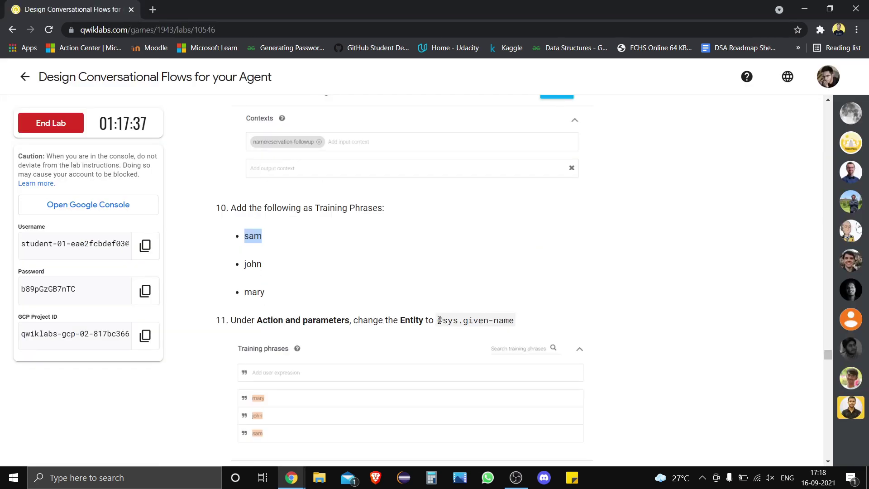
pyautogui.moveTo(438, 320); pyautogui.dragTo(532, 325)
pyautogui.hotkey('ctrl', 'c')
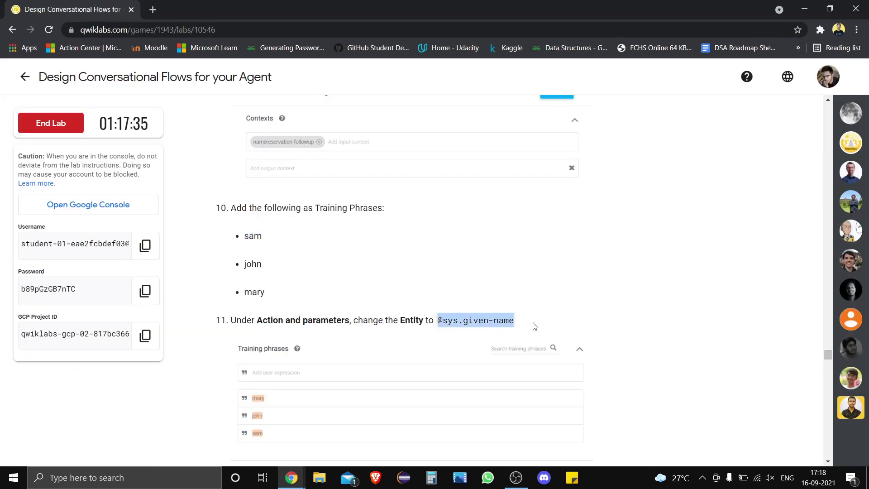
pyautogui.hotkey('alt', 'Tab')
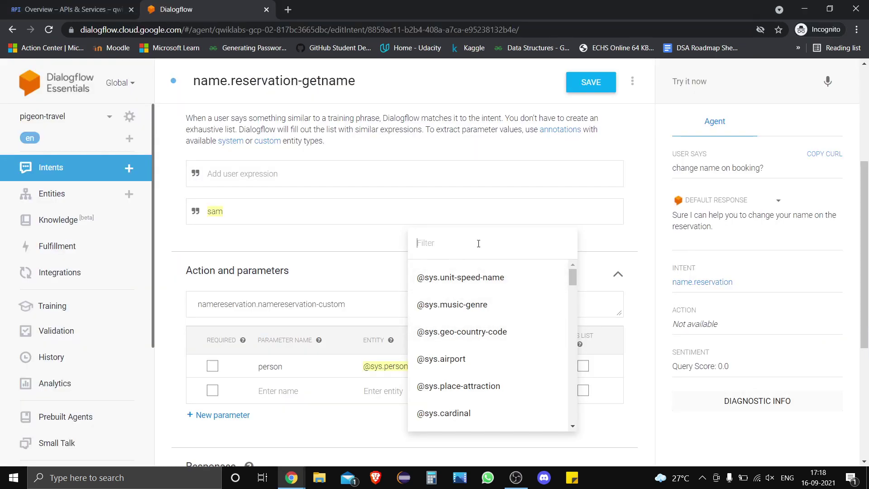
pyautogui.hotkey('ctrl', 'v')
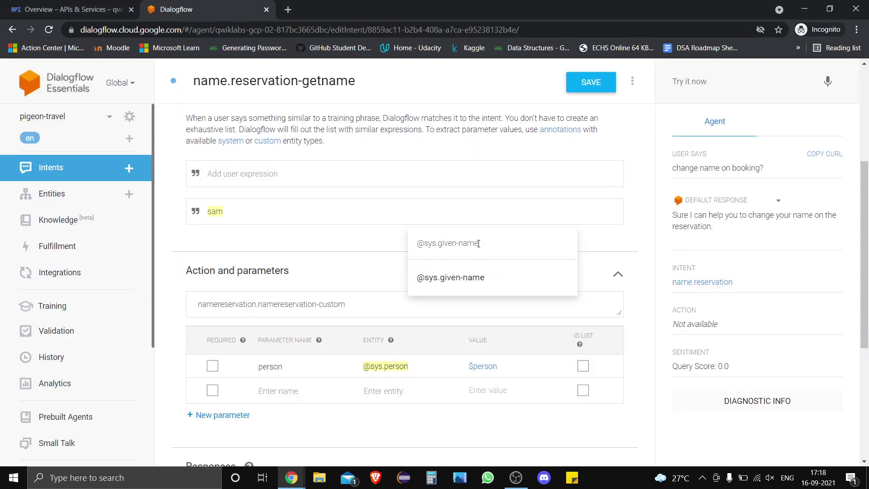
pyautogui.click(485, 280)
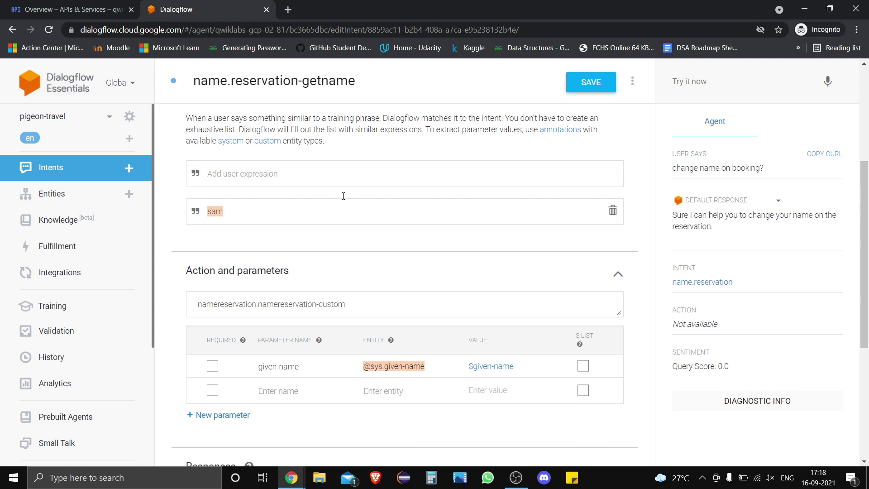
# Step: Copy the second example name from the lab's step 10 and add it as another training phrase in Dialogflow
pyautogui.hotkey('alt', 'Tab')
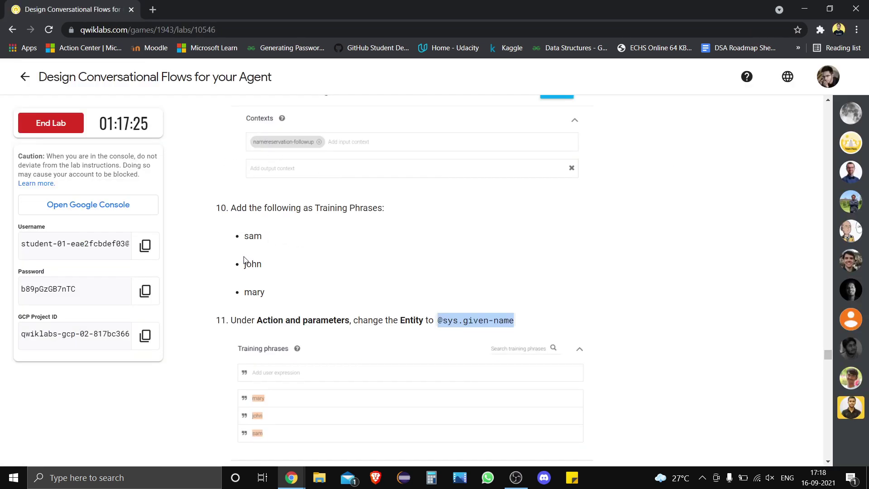
pyautogui.moveTo(245, 266); pyautogui.dragTo(305, 271)
pyautogui.hotkey('ctrl', 'c')
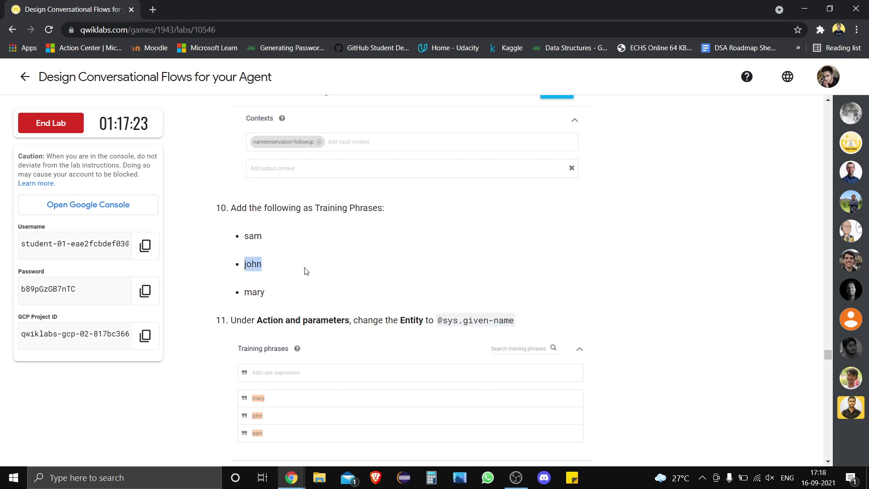
pyautogui.hotkey('alt', 'Tab')
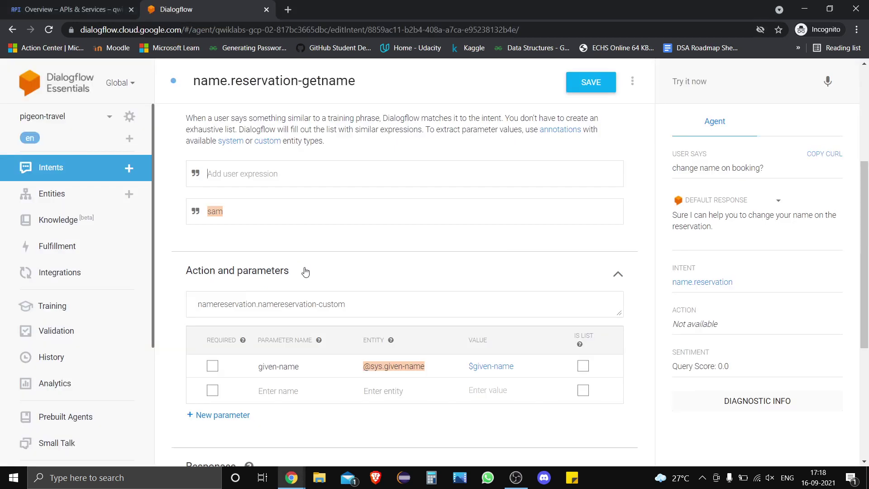
pyautogui.hotkey('ctrl', 'v')
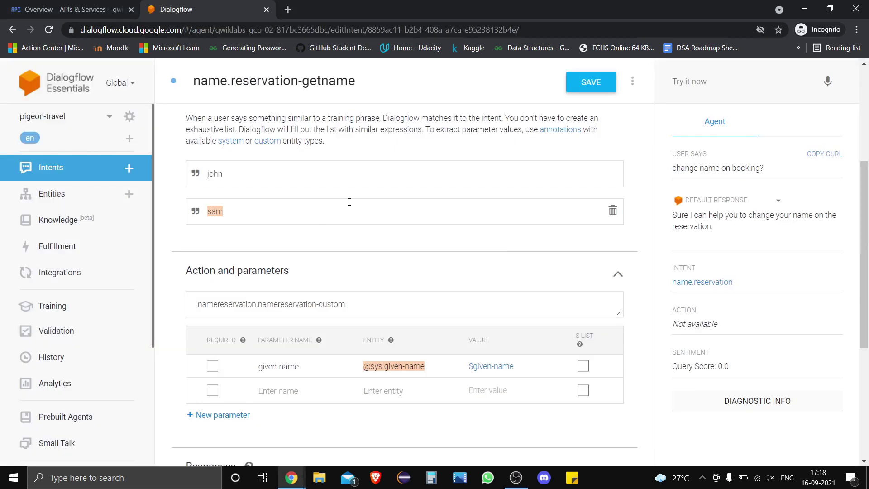
pyautogui.press('Return')
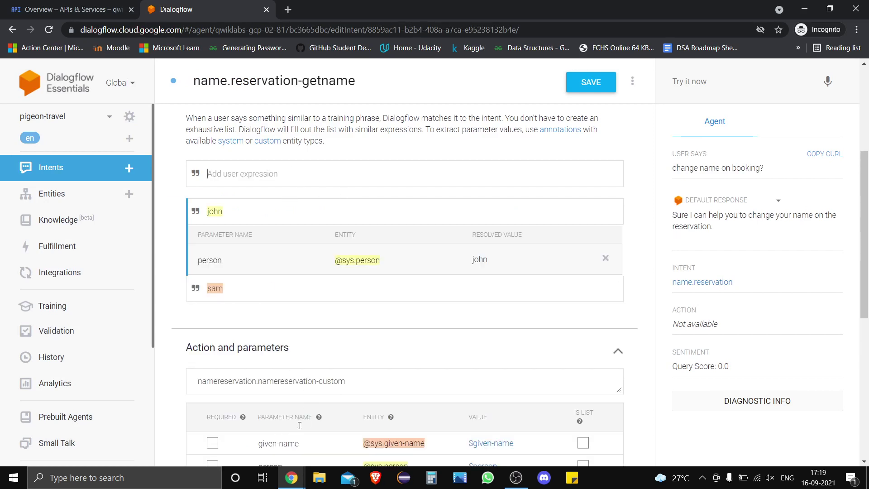
# Step: Copy the third example name from the lab's step 10 and add it as the last training phrase in Dialogflow
pyautogui.moveTo(292, 477)
pyautogui.click(231, 434)
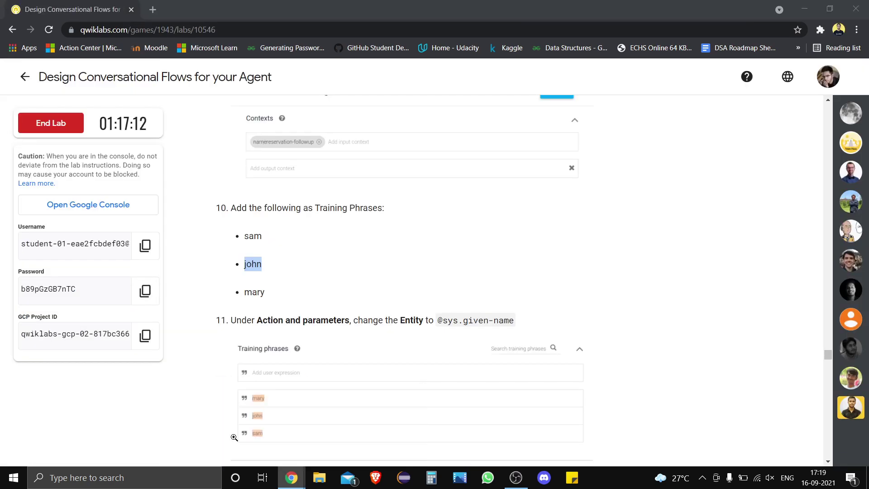
pyautogui.moveTo(244, 292); pyautogui.dragTo(280, 295)
pyautogui.hotkey('ctrl', 'c')
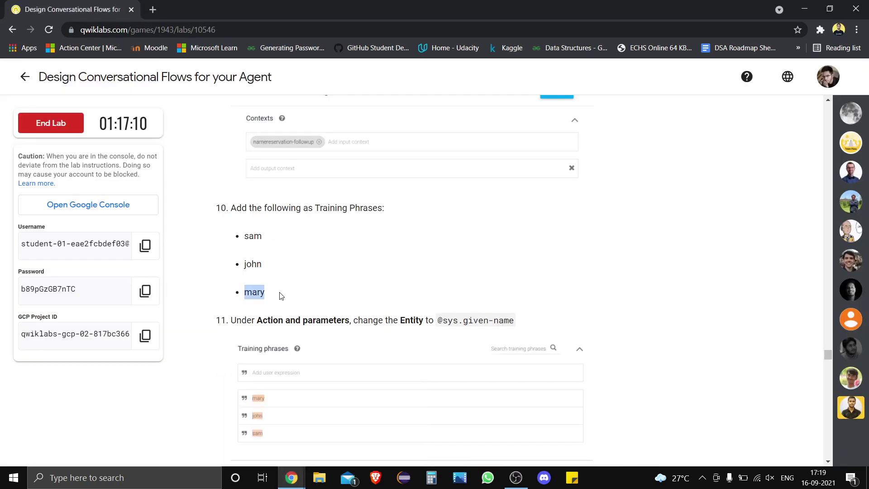
pyautogui.hotkey('alt', 'Tab')
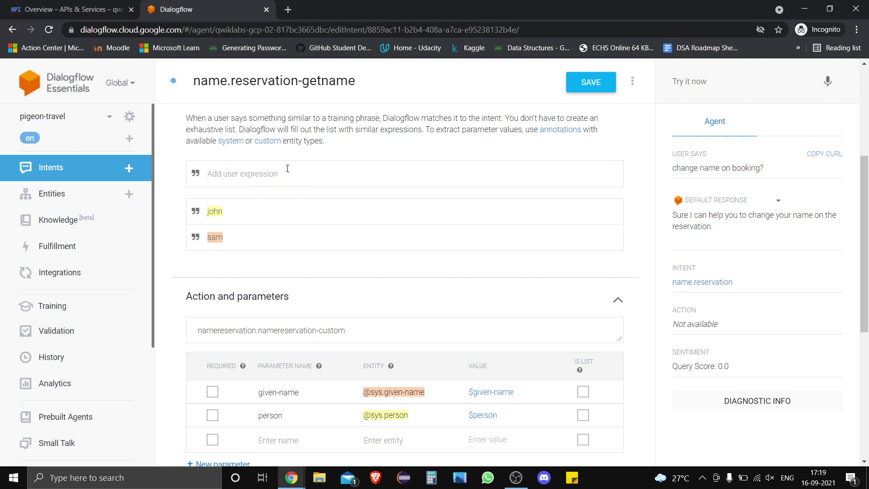
pyautogui.hotkey('ctrl', 'v')
pyautogui.press('Return')
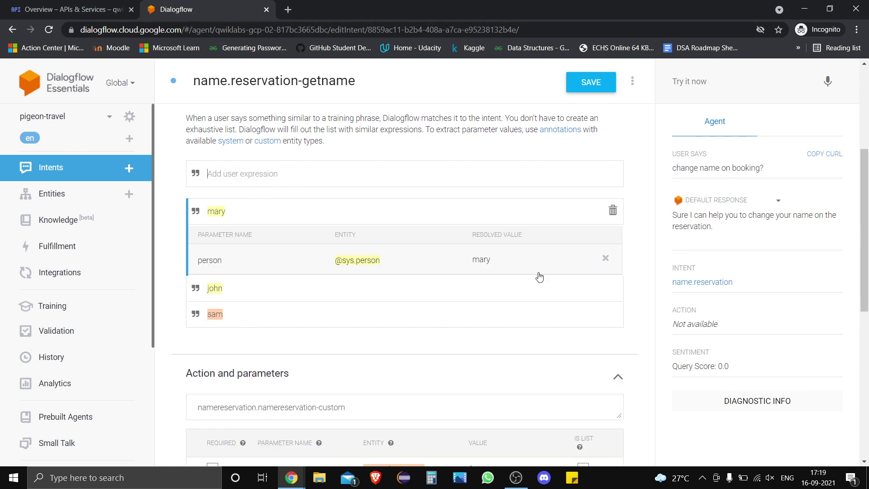
pyautogui.click(359, 261)
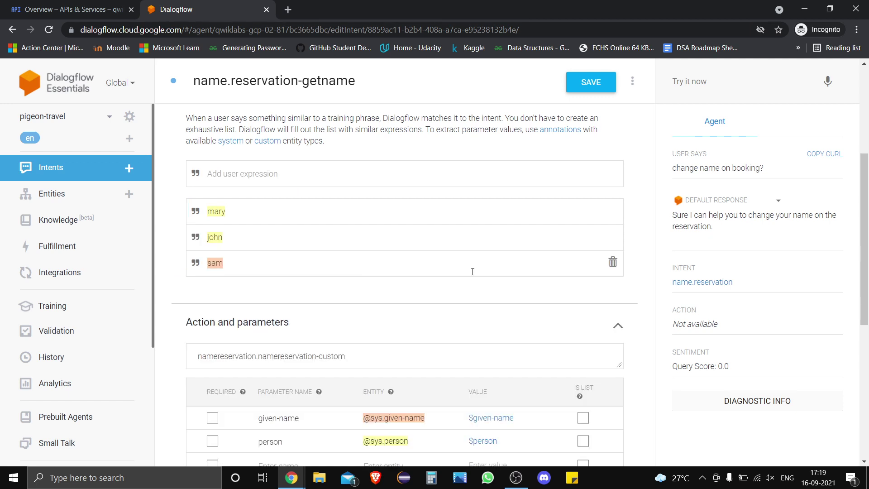
pyautogui.moveTo(868, 230); pyautogui.dragTo(867, 281)
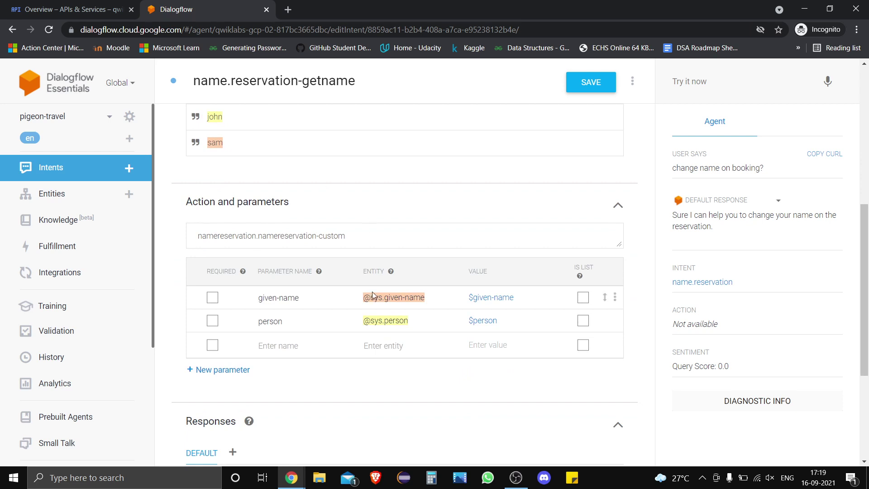
pyautogui.click(398, 298)
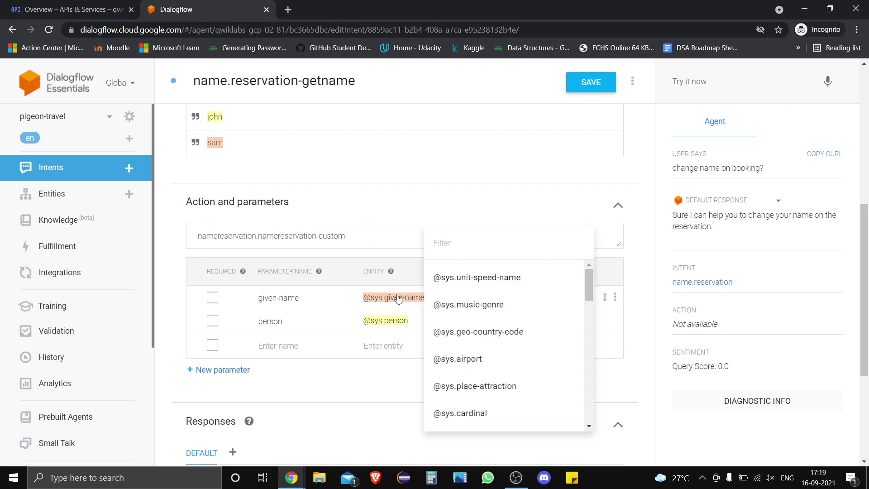
pyautogui.click(394, 324)
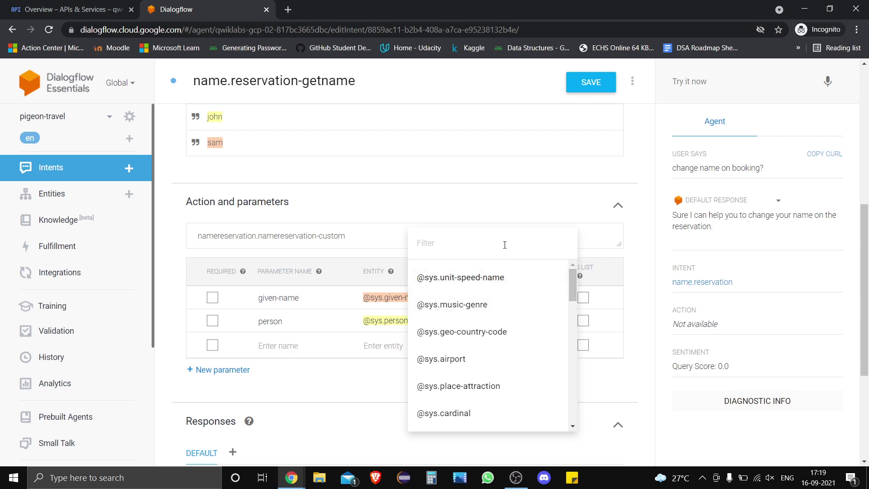
pyautogui.click(329, 394)
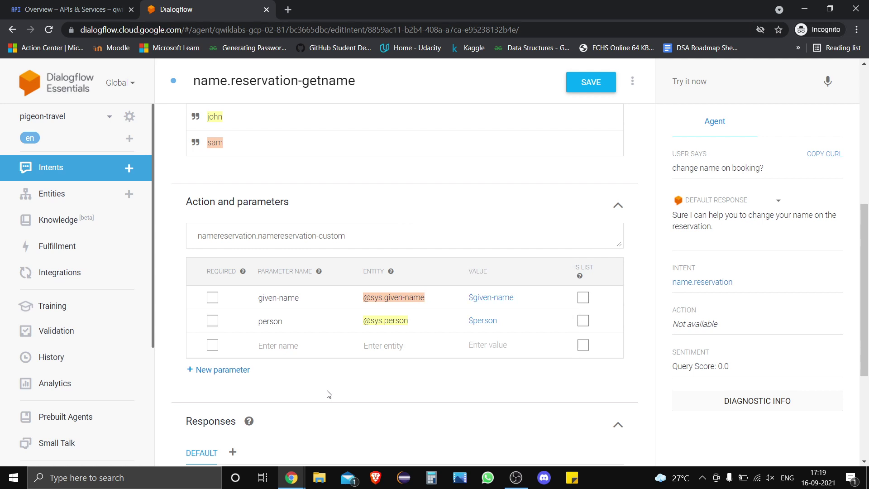
# Step: Compare the name.reservation-getname training phrases and parameters with steps 10 to 12 of the Qwiklabs lab
pyautogui.hotkey('alt', 'Tab')
pyautogui.click(206, 290)
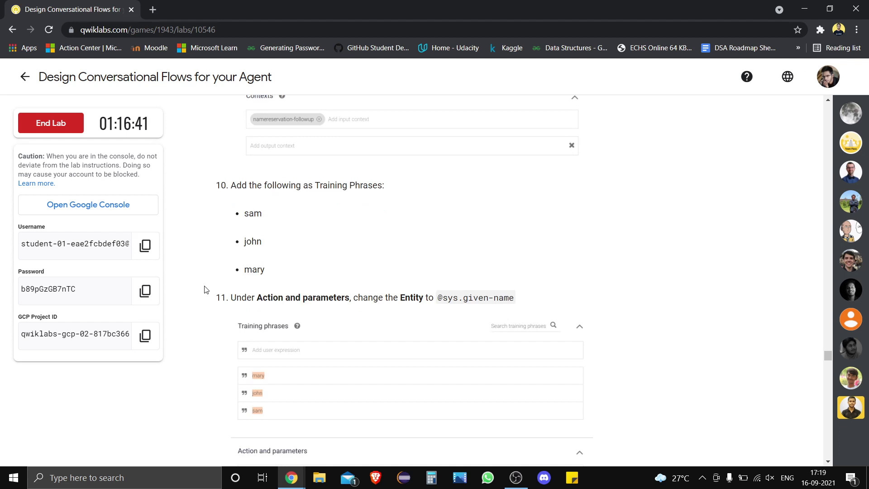
pyautogui.scroll(-3, 204, 290)
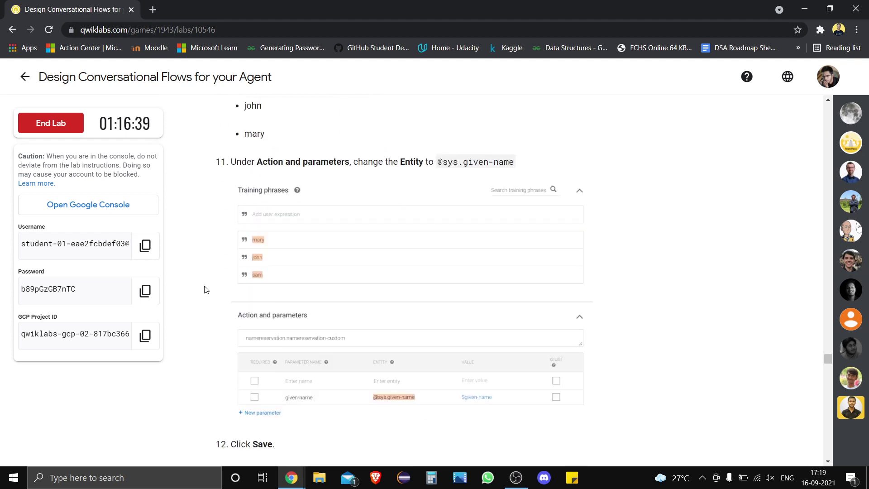
pyautogui.scroll(2, 205, 290)
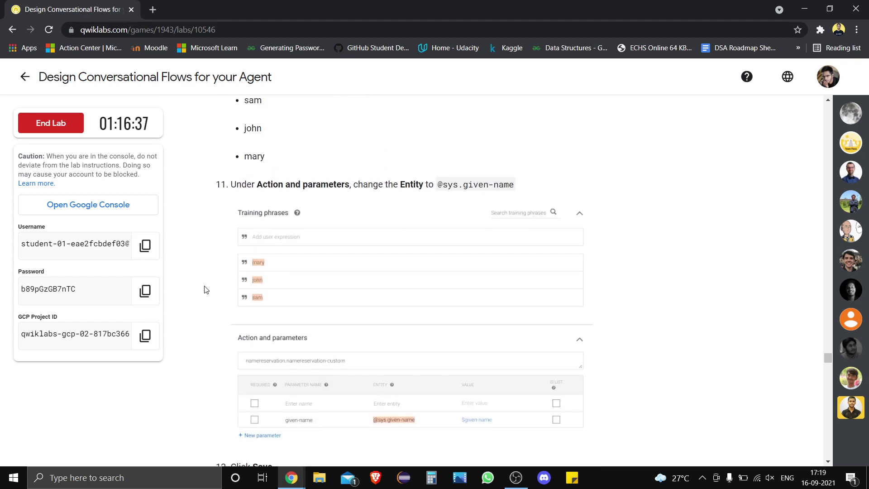
pyautogui.scroll(3, 204, 290)
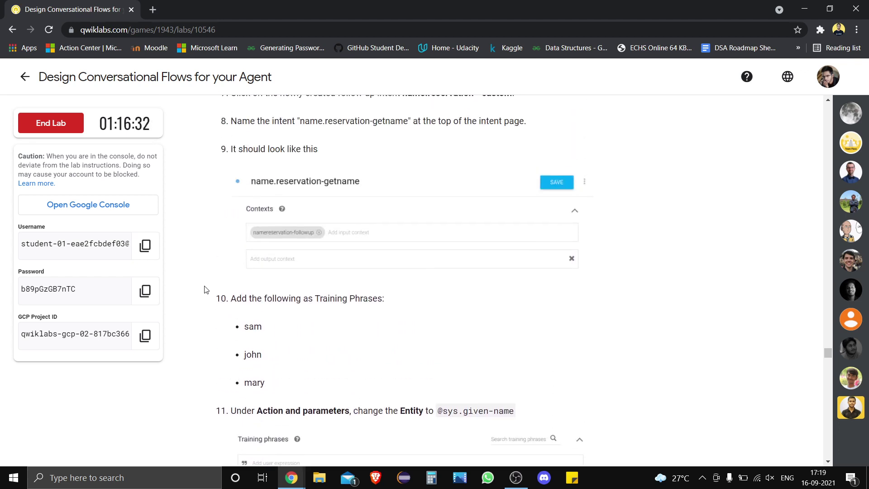
pyautogui.scroll(-3, 204, 290)
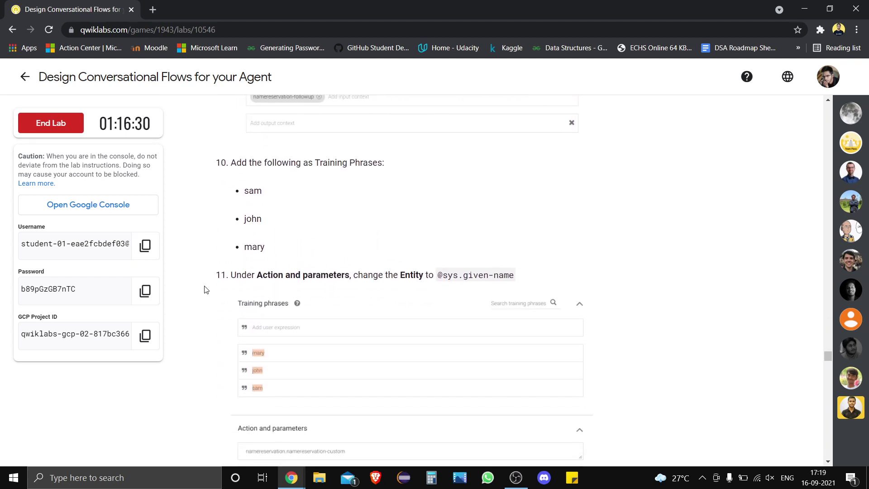
pyautogui.scroll(-5, 204, 289)
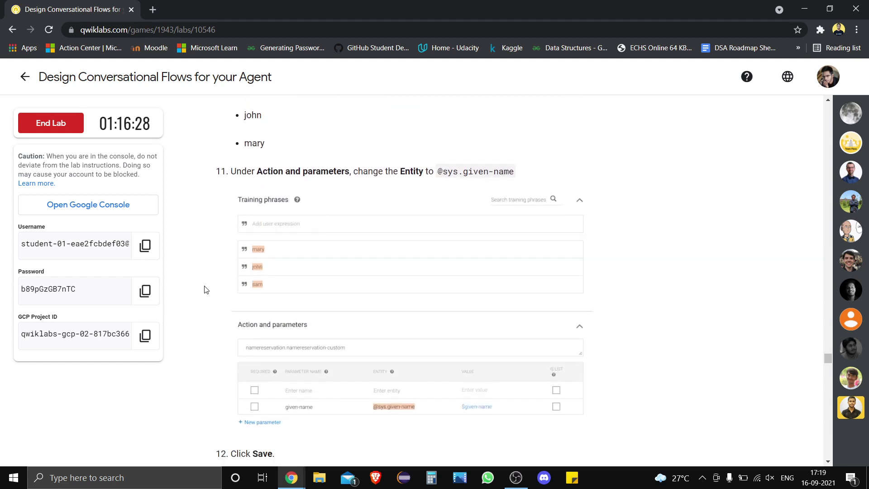
pyautogui.scroll(-1, 205, 289)
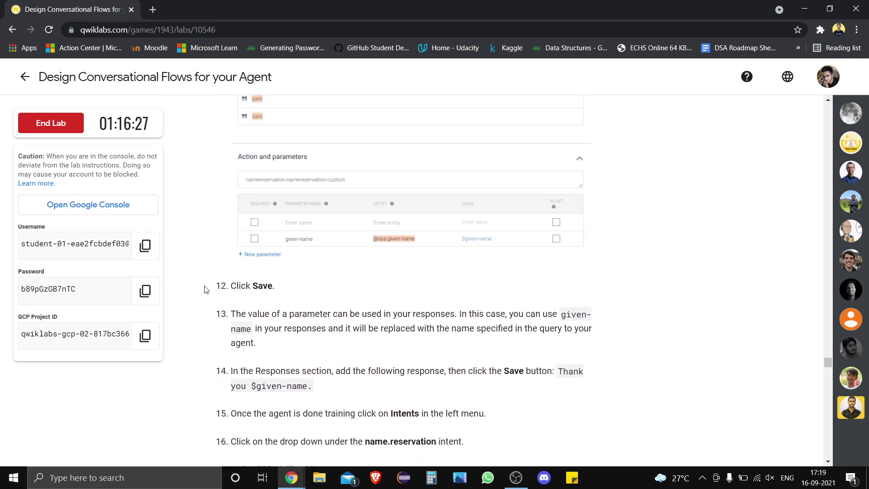
pyautogui.hotkey('alt', 'Tab')
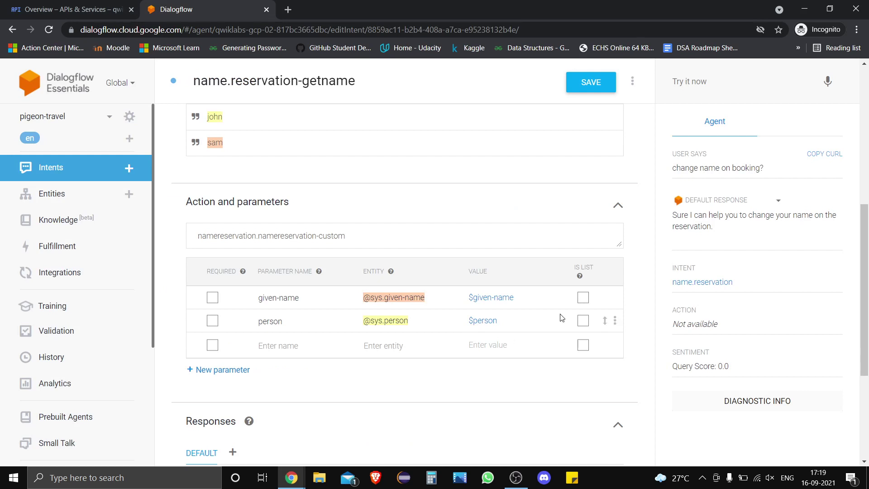
pyautogui.hotkey('alt', 'Tab')
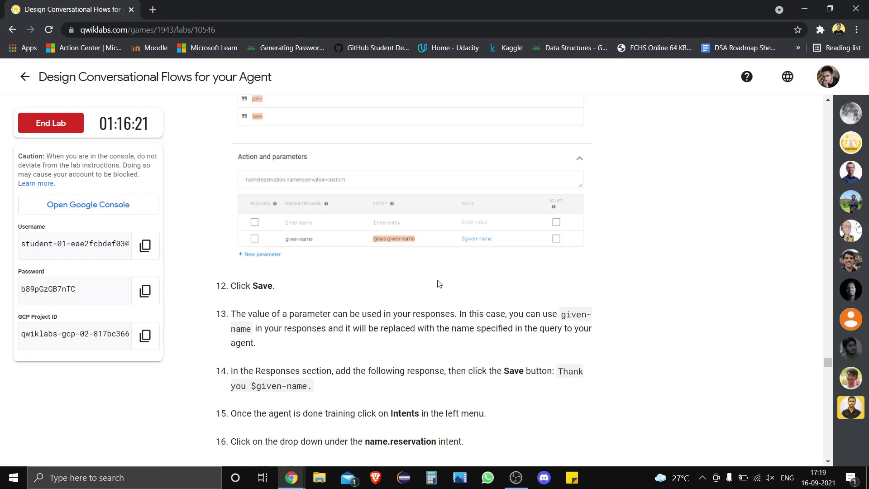
pyautogui.hotkey('alt', 'Tab')
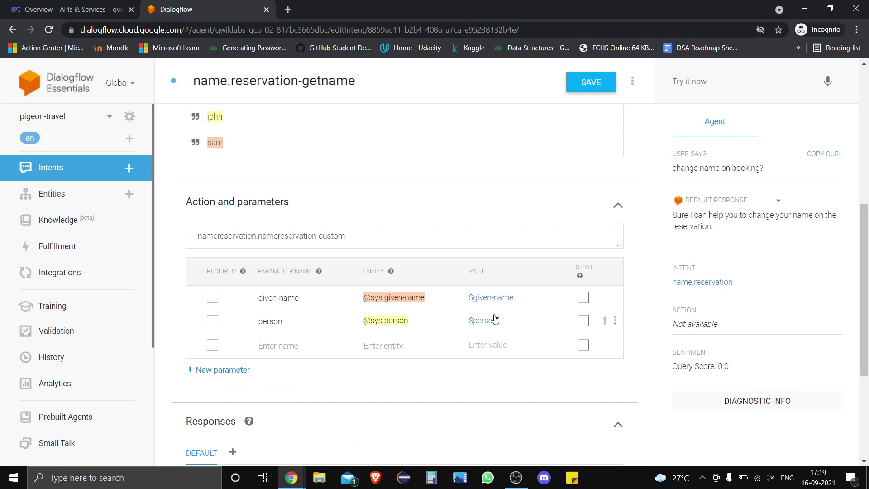
# Step: Delete the person parameter from Action and parameters of name.reservation-getname
pyautogui.click(212, 321)
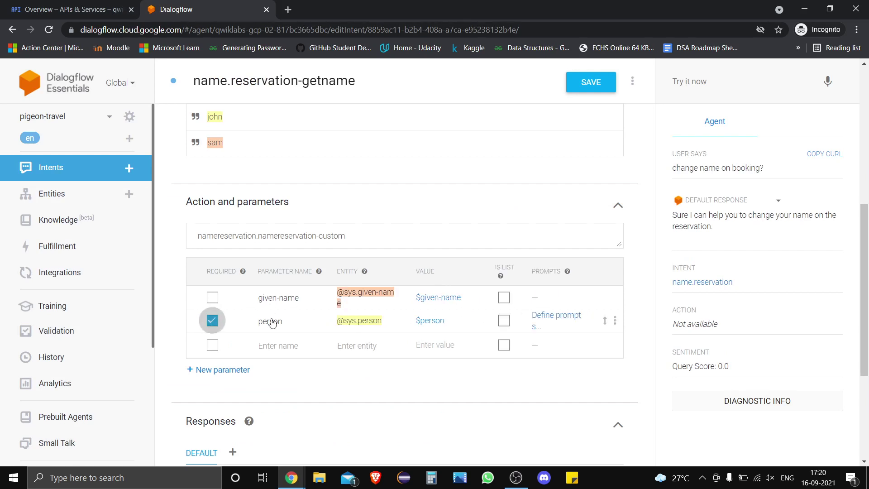
pyautogui.click(615, 324)
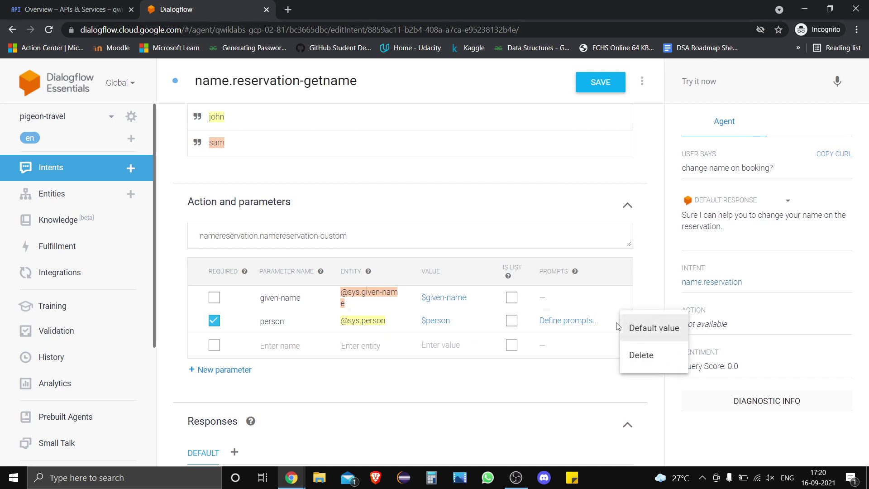
pyautogui.click(641, 353)
pyautogui.click(547, 306)
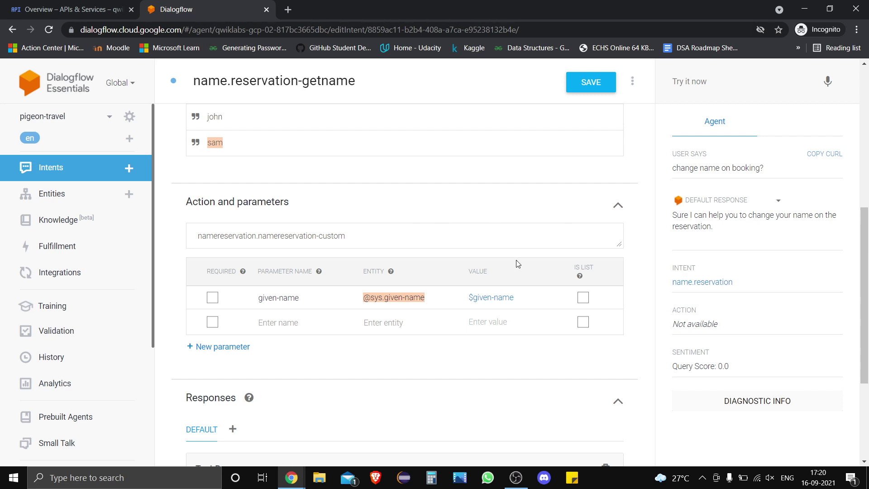
pyautogui.moveTo(868, 295); pyautogui.dragTo(867, 268)
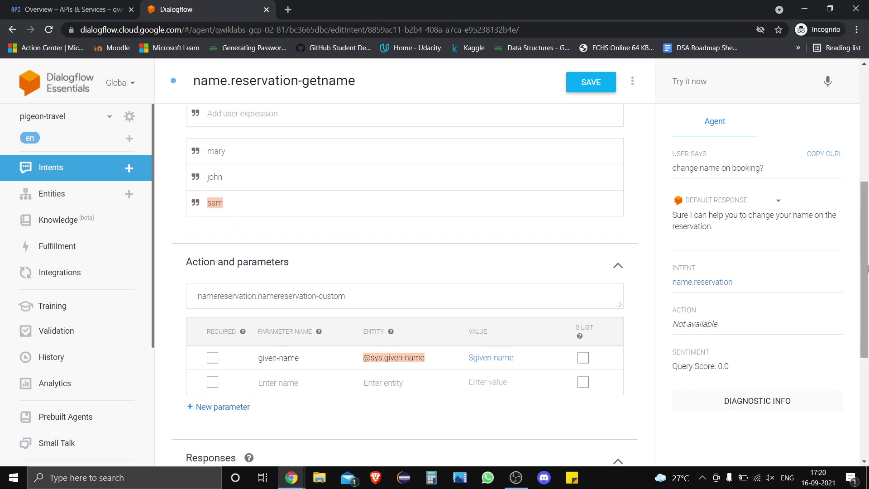
pyautogui.hotkey('alt', 'Tab')
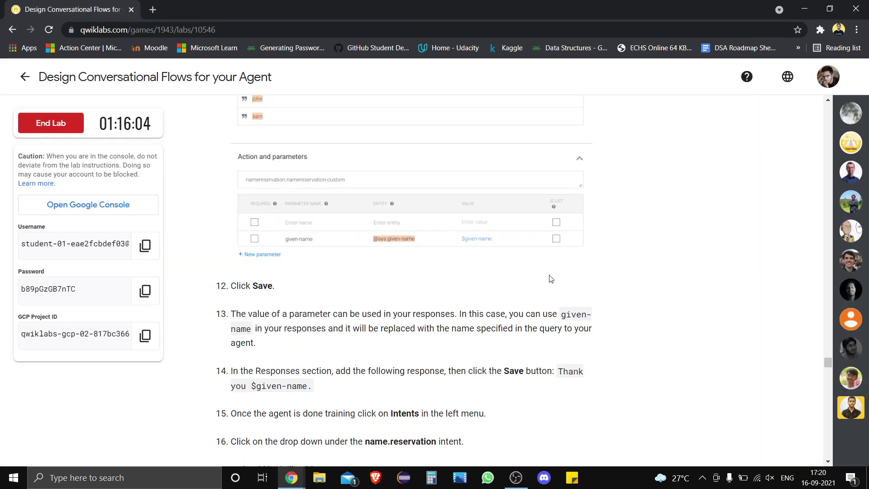
pyautogui.hotkey('alt', 'Tab')
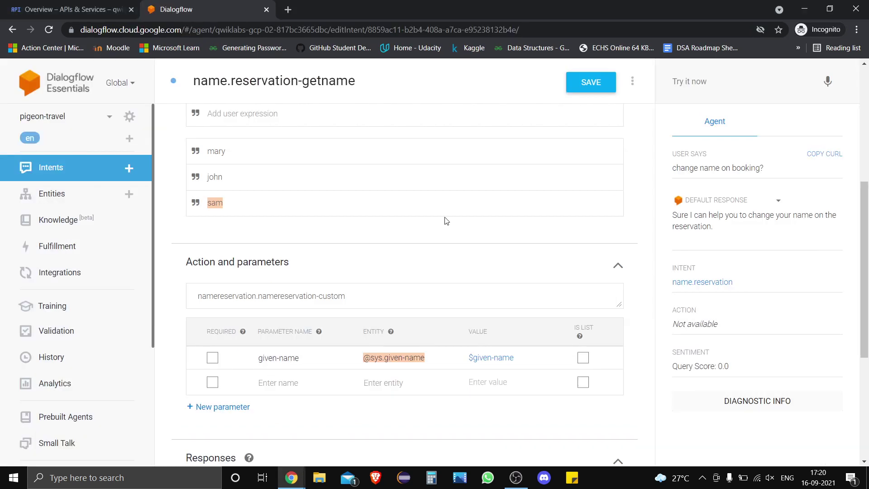
pyautogui.click(196, 177)
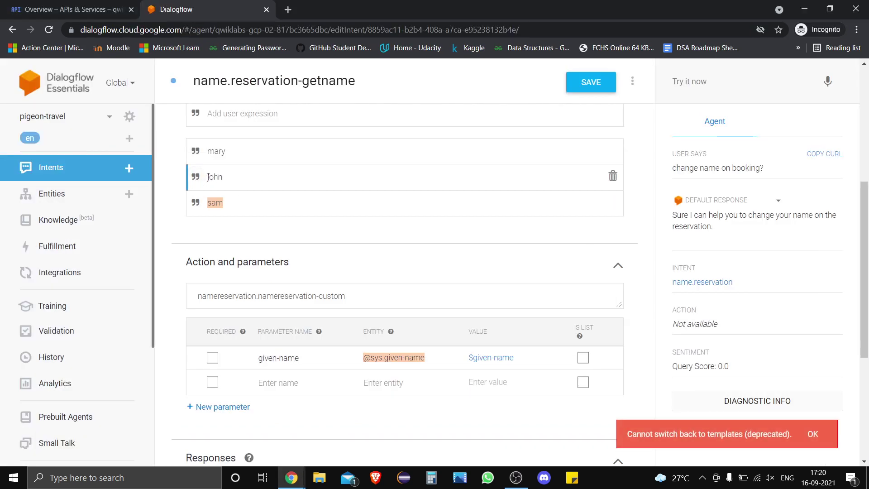
pyautogui.rightClick(364, 182)
pyautogui.click(254, 176)
pyautogui.moveTo(209, 178); pyautogui.dragTo(250, 174)
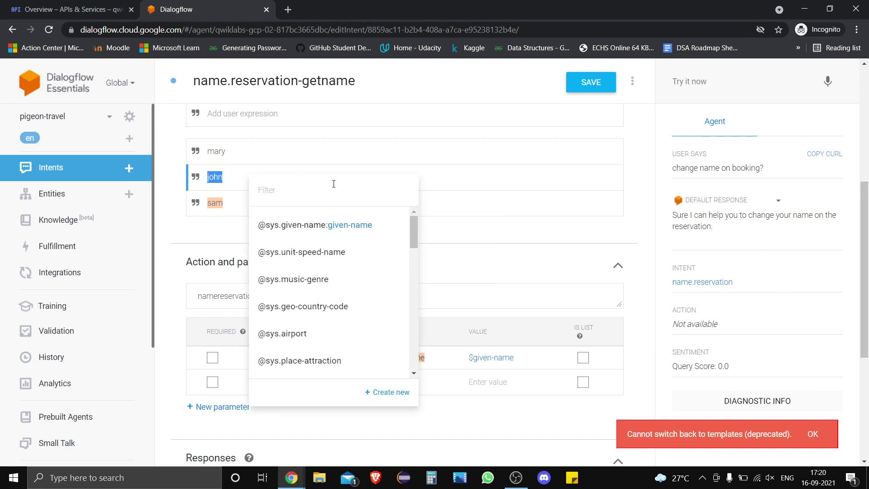
pyautogui.click(346, 228)
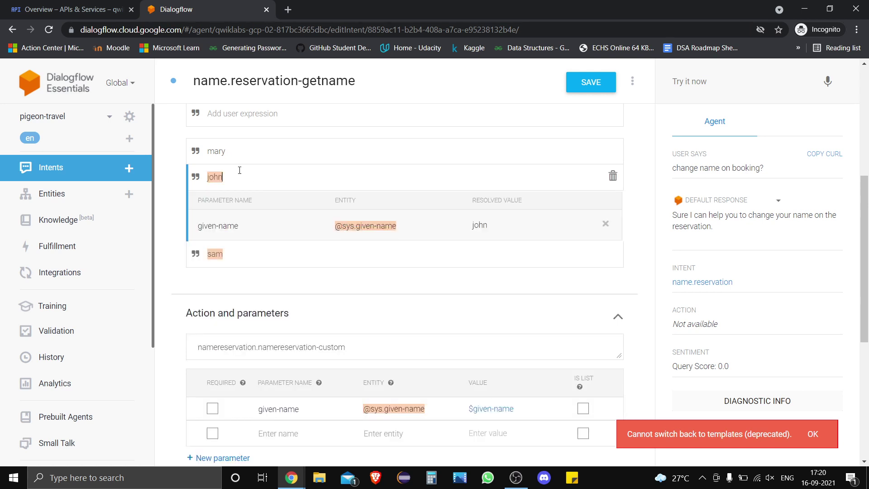
pyautogui.click(210, 150)
pyautogui.moveTo(209, 152); pyautogui.dragTo(242, 152)
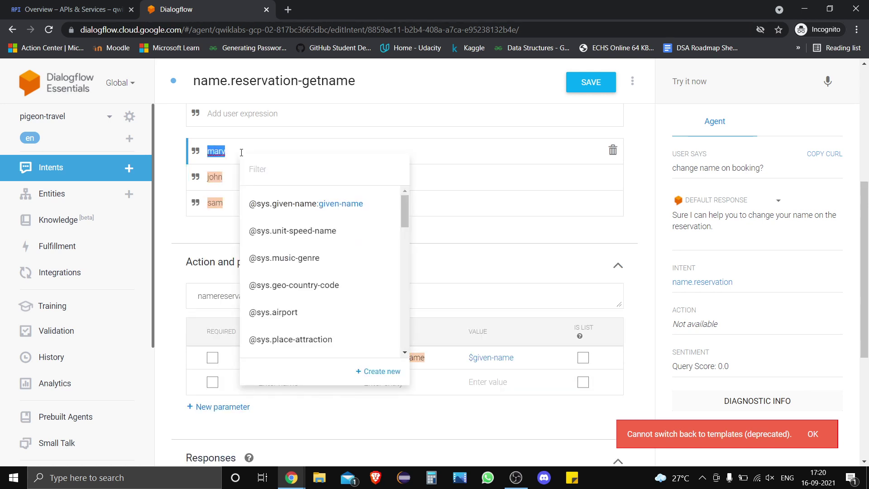
pyautogui.click(282, 203)
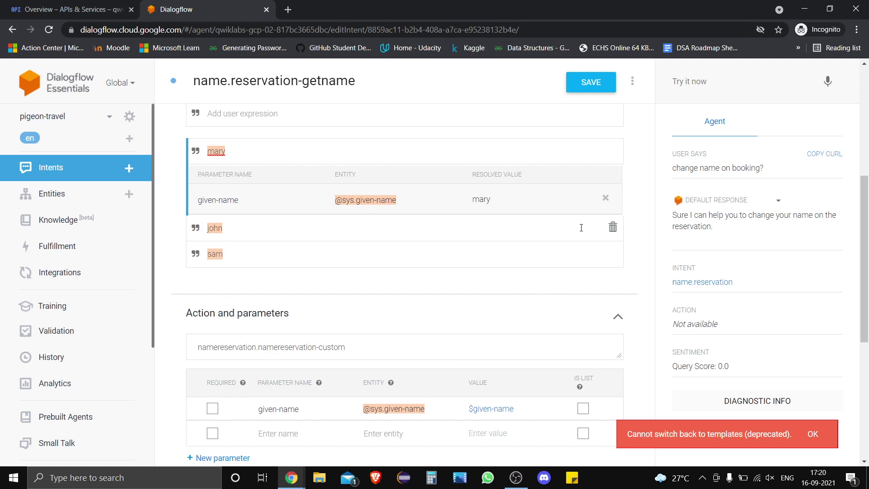
pyautogui.click(601, 85)
# Step: Copy the response text "Thank you $given-name" from step 14 of the Qwiklabs lab
pyautogui.hotkey('alt', 'Tab')
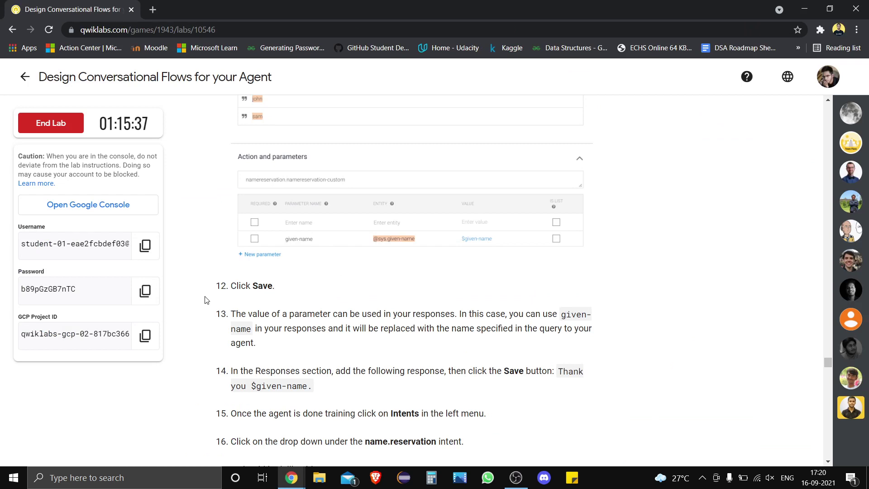
pyautogui.scroll(-3, 206, 299)
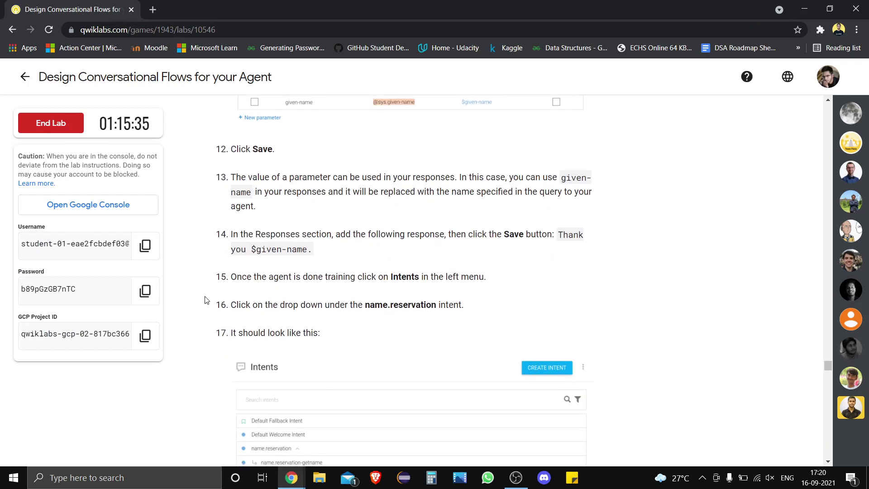
pyautogui.scroll(-1, 206, 300)
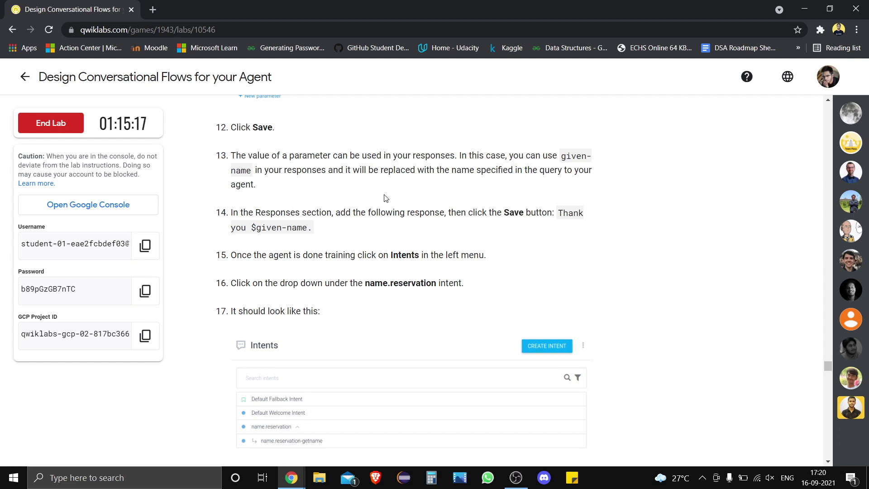
pyautogui.scroll(-1, 385, 198)
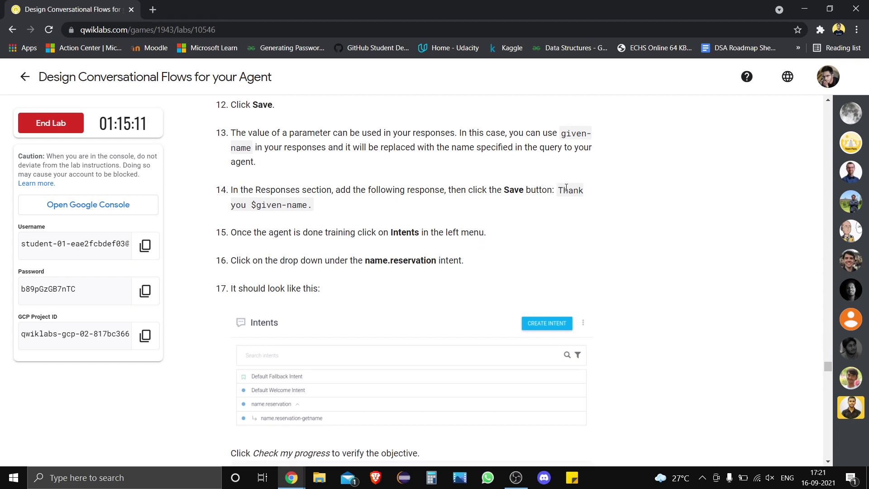
pyautogui.moveTo(561, 189); pyautogui.dragTo(309, 204)
pyautogui.hotkey('ctrl', 'c')
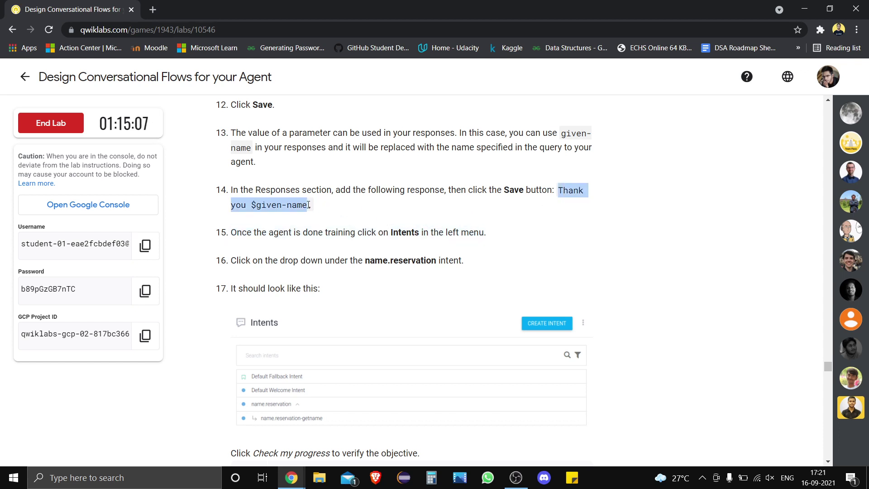
# Step: Add "Thank you $given-name" as the text response of name.reservation-getname in Dialogflow, and return to the lab instructions
pyautogui.hotkey('alt', 'Tab')
pyautogui.hotkey('alt', 'Tab')
pyautogui.hotkey('alt', 'Tab')
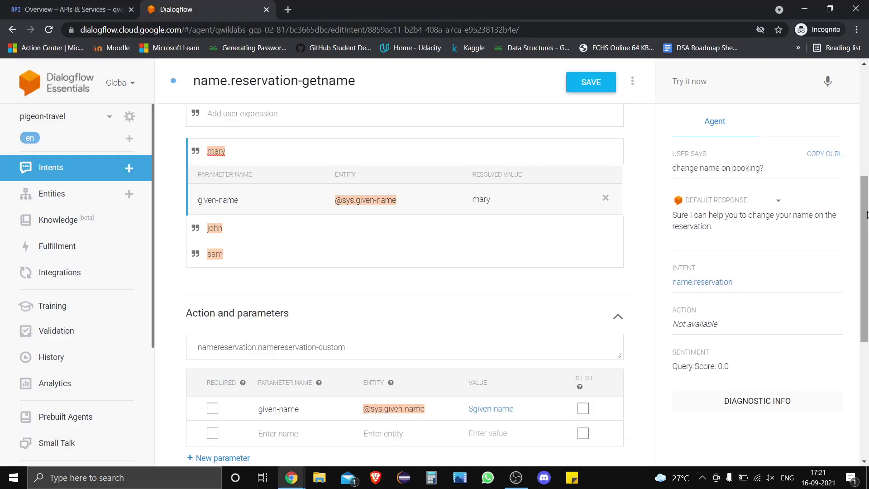
pyautogui.moveTo(867, 213); pyautogui.dragTo(867, 349)
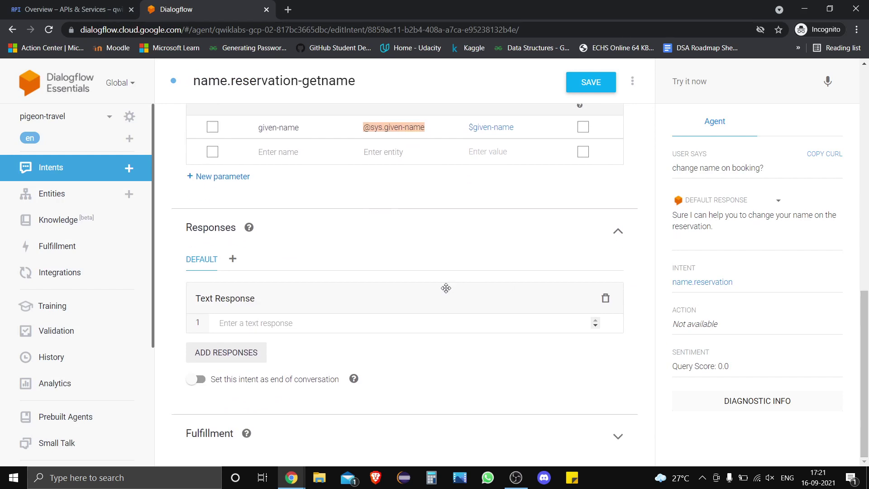
pyautogui.click(429, 321)
pyautogui.hotkey('ctrl', 'v')
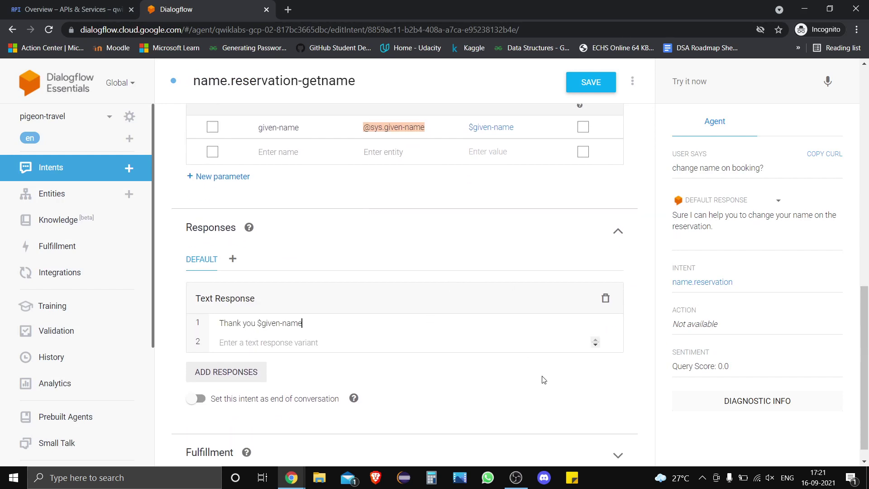
pyautogui.hotkey('alt', 'Tab')
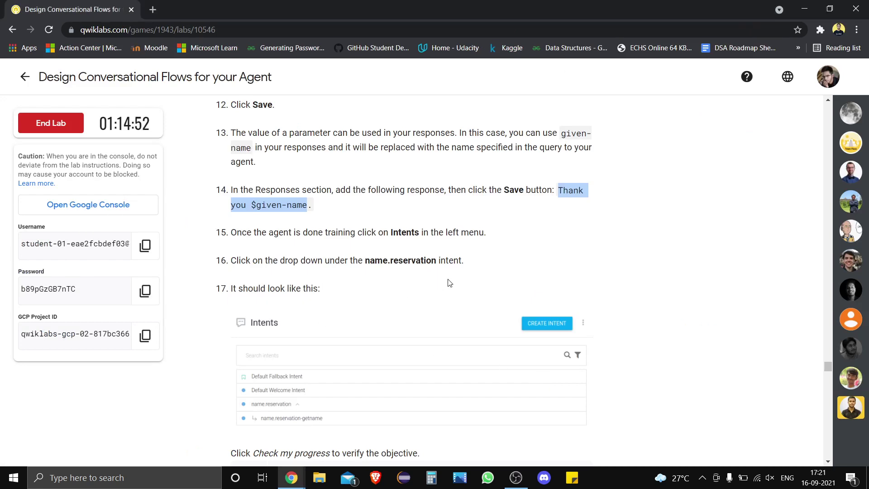
# Step: Save the name.reservation-getname intent in Dialogflow, and check the lab's progress for "Create custom intent"
pyautogui.click(615, 280)
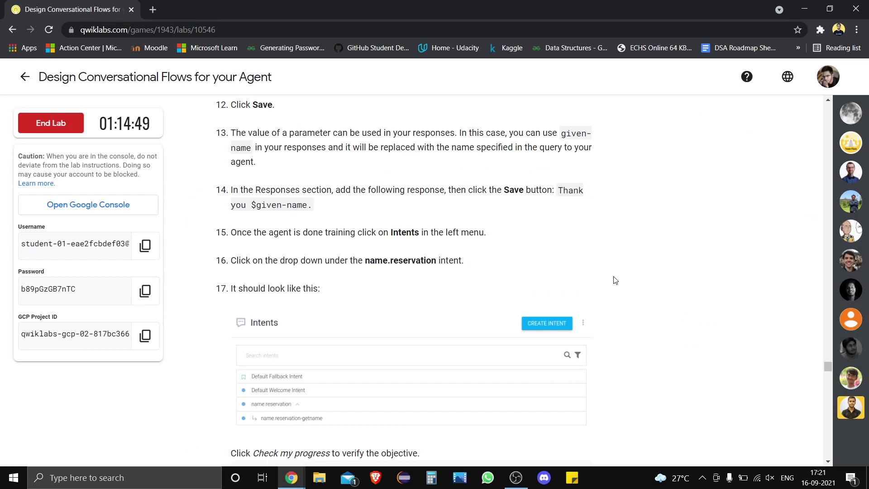
pyautogui.scroll(-1, 615, 281)
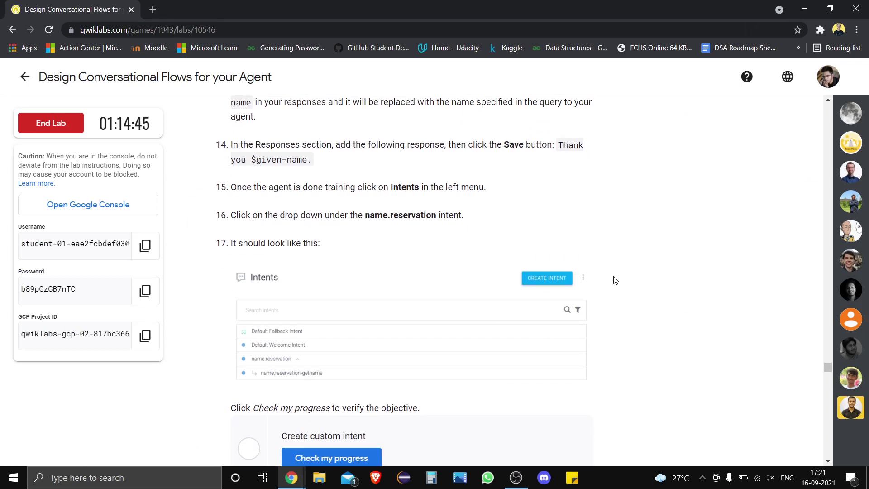
pyautogui.scroll(-1, 615, 280)
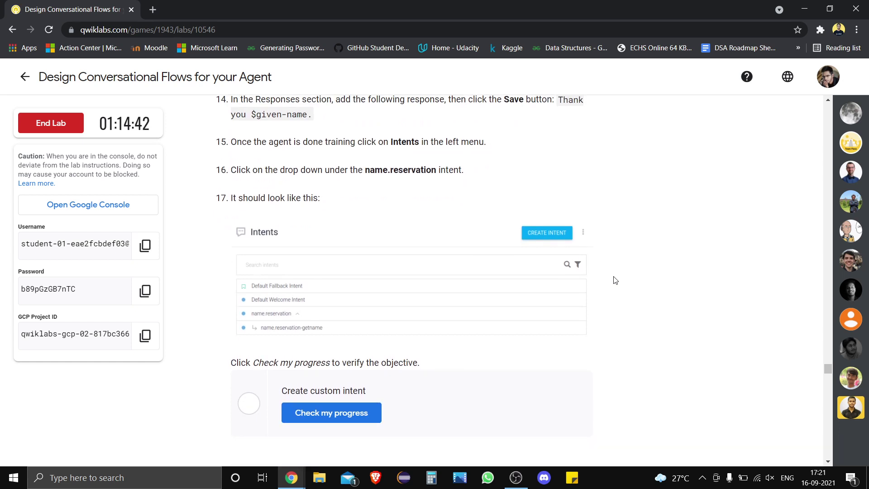
pyautogui.hotkey('alt', 'Tab')
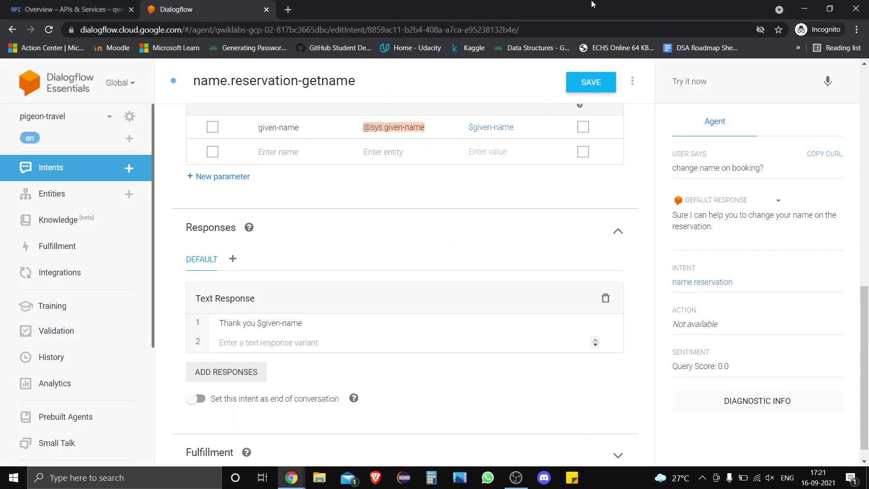
pyautogui.click(584, 83)
pyautogui.hotkey('alt', 'Tab')
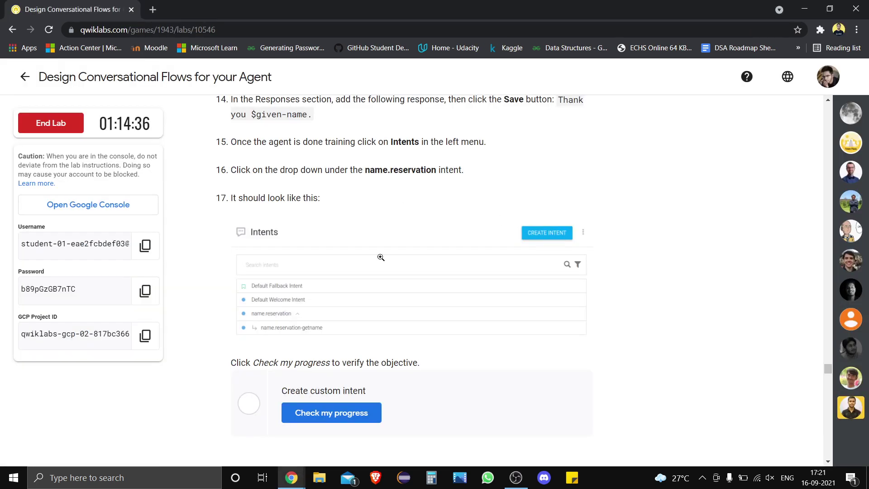
pyautogui.click(307, 424)
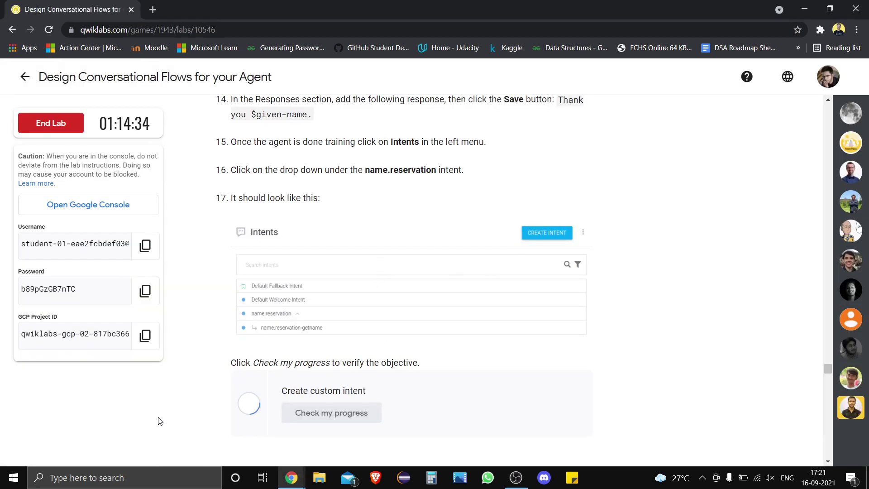
# Step: Read the lab's "Use slot-filling" section, focusing on the parameters required for name.reservation-getname in step 4
pyautogui.scroll(-9, 156, 422)
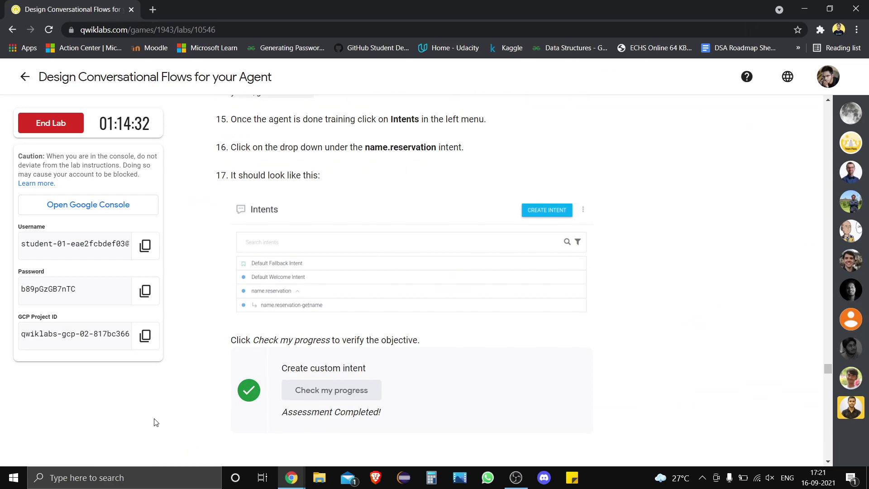
pyautogui.scroll(-14, 156, 422)
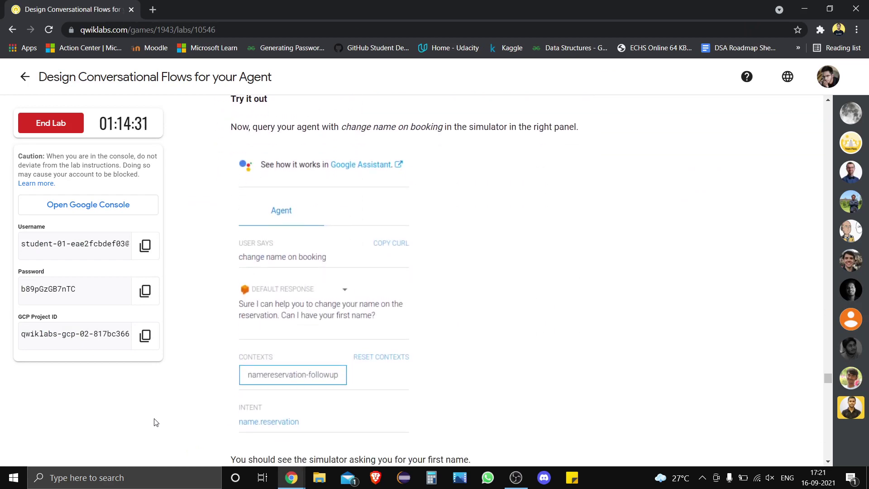
pyautogui.scroll(-10, 156, 422)
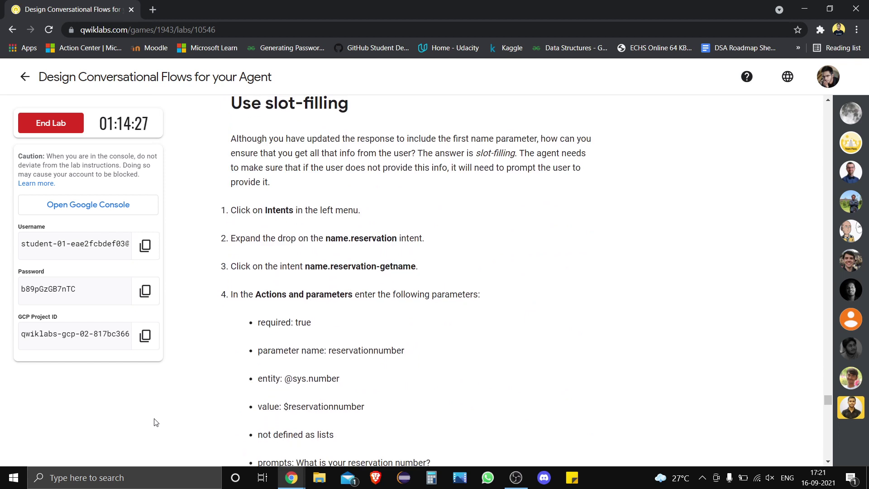
pyautogui.scroll(-2, 156, 422)
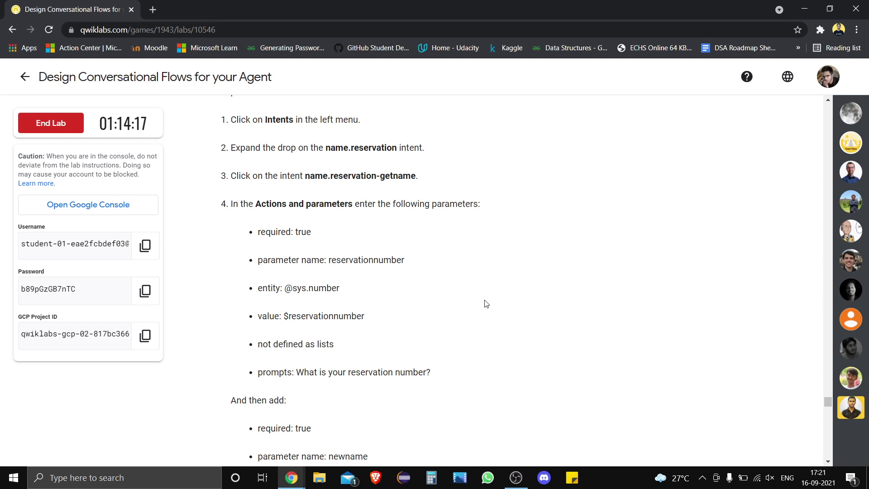
pyautogui.scroll(-2, 485, 303)
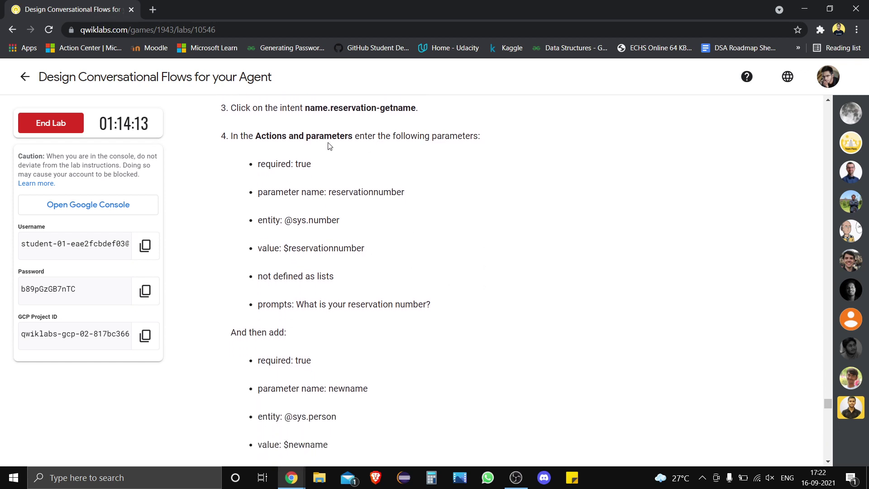
pyautogui.doubleClick(302, 164)
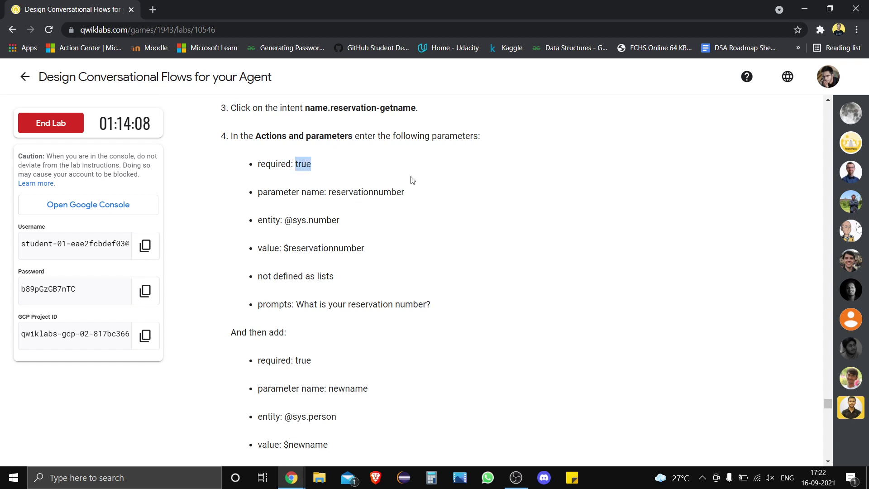
# Step: Switch back to Dialogflow and save the name.reservation-getname intent again
pyautogui.hotkey('alt', 'Tab')
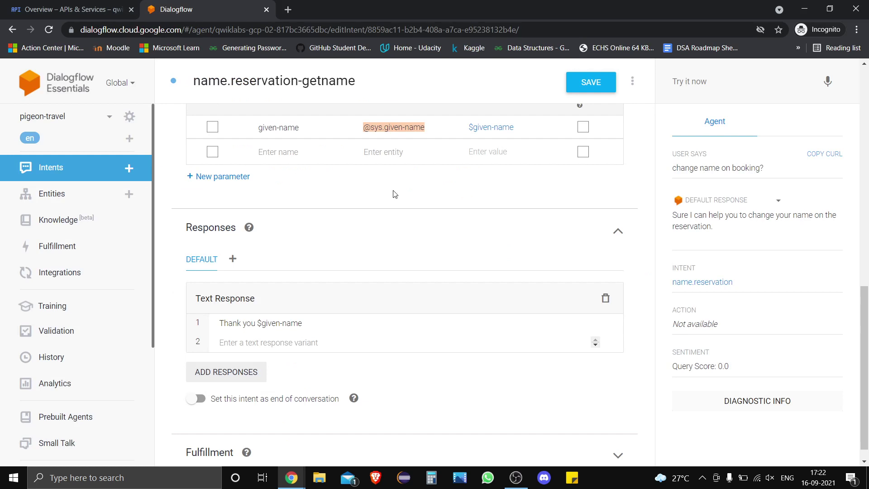
pyautogui.hotkey('alt', 'Tab')
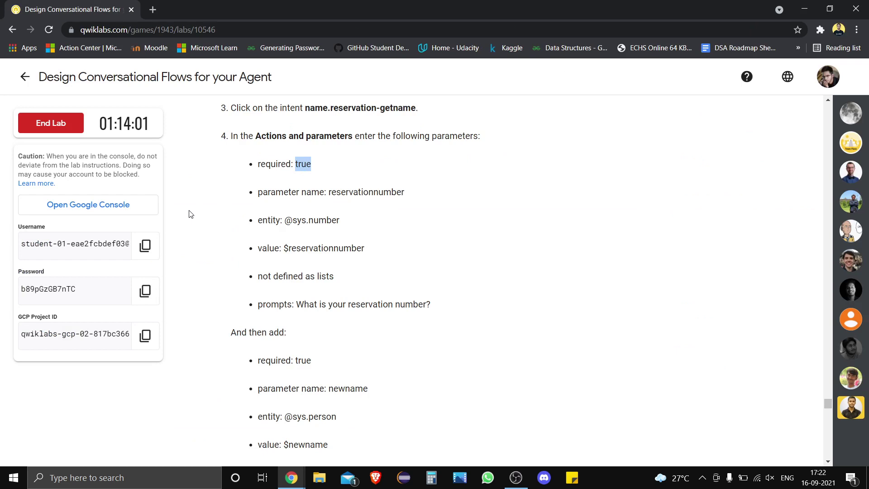
pyautogui.hotkey('alt', 'Tab')
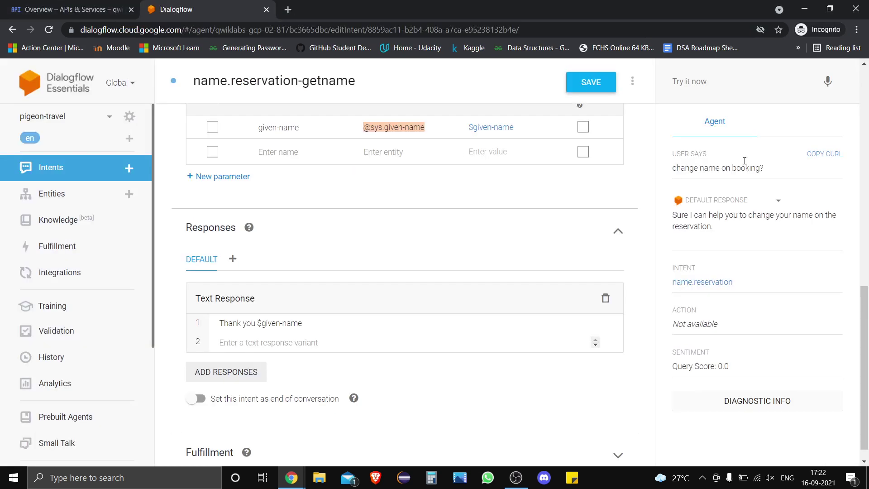
pyautogui.click(593, 83)
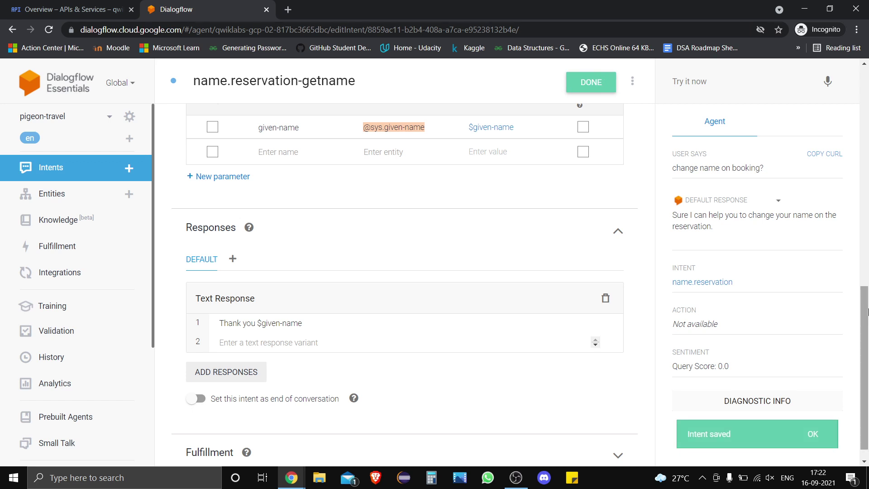
# Step: Copy the parameter name reservationnumber from the lab and enter it in the empty row of the intent's parameter table
pyautogui.moveTo(867, 311); pyautogui.dragTo(867, 277)
pyautogui.scroll(3, 316, 271)
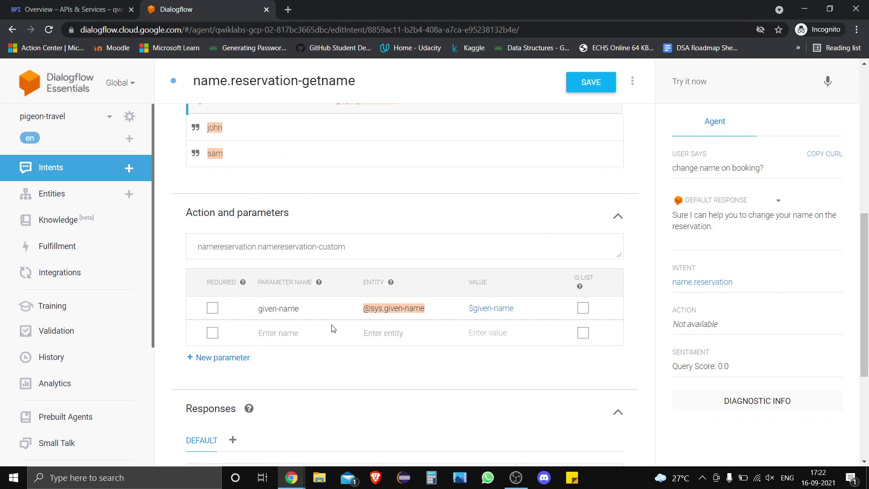
pyautogui.hotkey('alt', 'Tab')
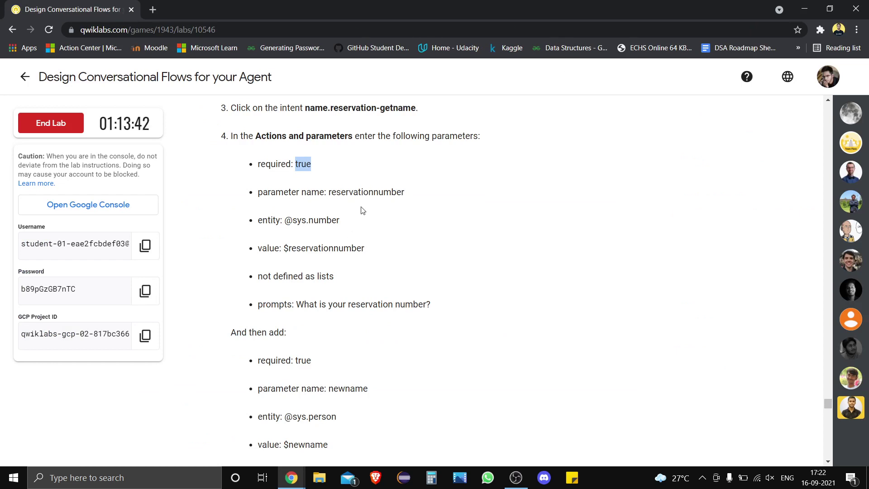
pyautogui.moveTo(328, 192); pyautogui.dragTo(412, 191)
pyautogui.hotkey('ctrl', 'c')
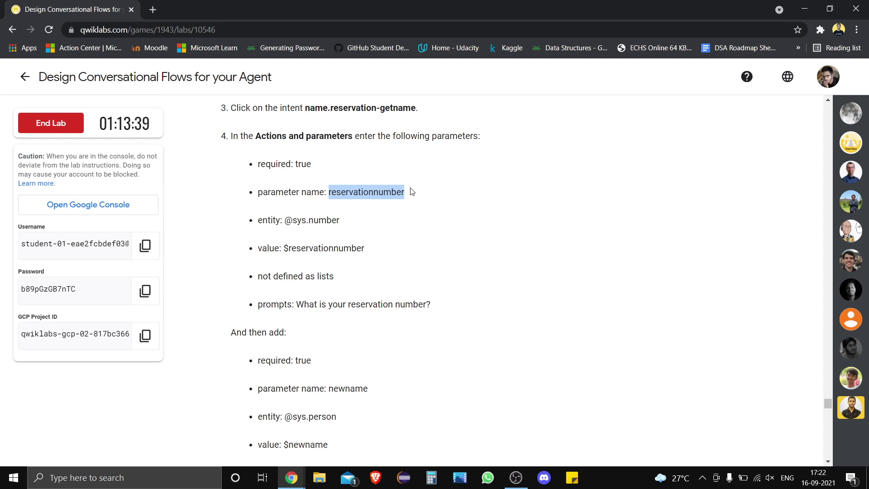
pyautogui.hotkey('alt', 'Tab')
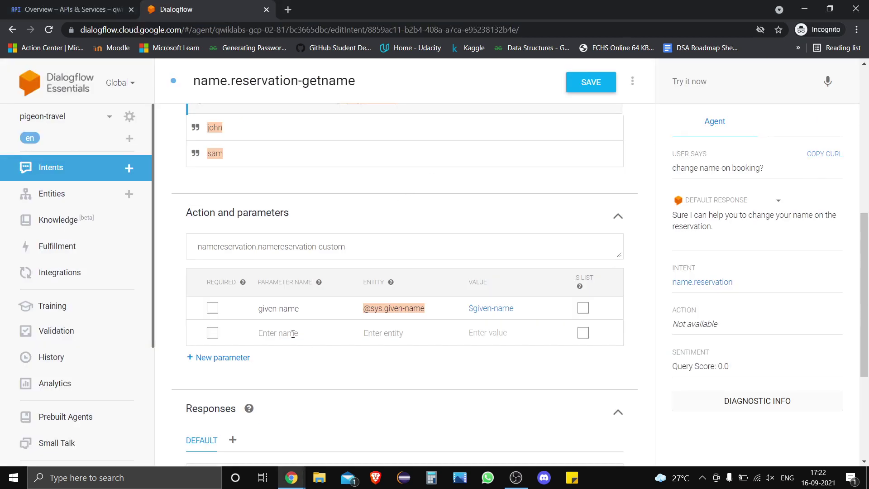
pyautogui.hotkey('ctrl', 'v')
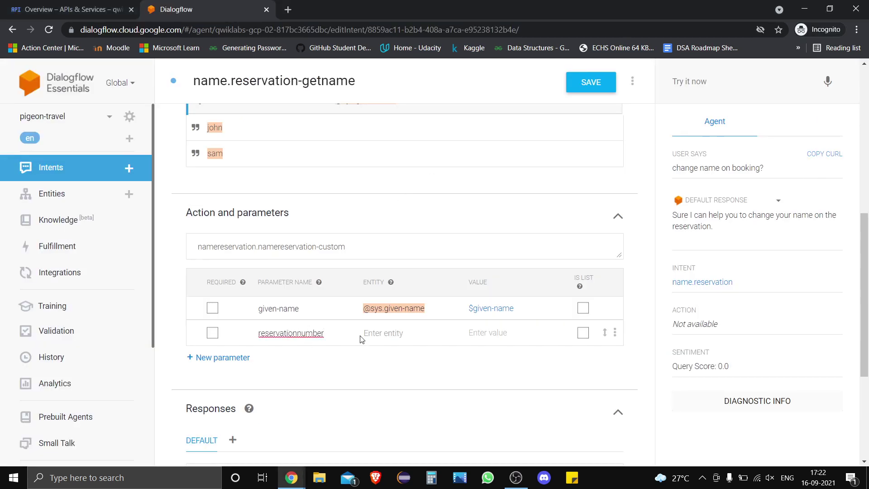
pyautogui.click(383, 336)
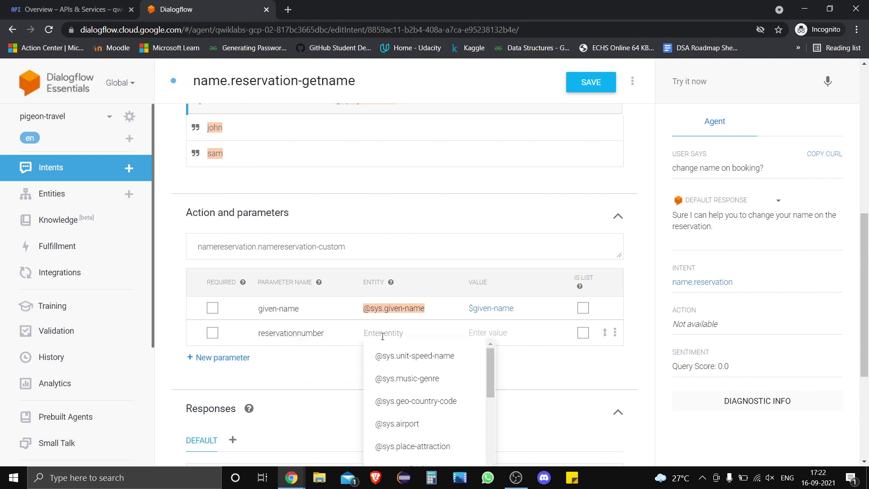
pyautogui.hotkey('alt', 'Tab')
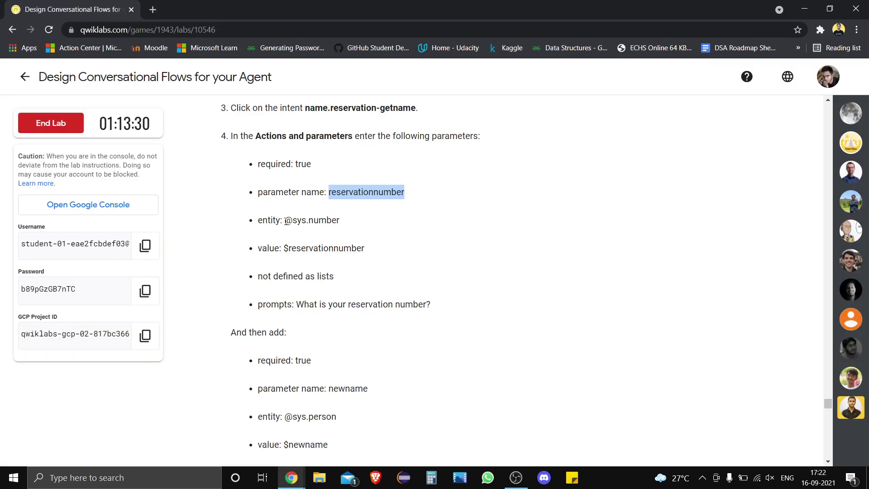
pyautogui.moveTo(285, 221); pyautogui.dragTo(371, 228)
pyautogui.hotkey('ctrl', 'c')
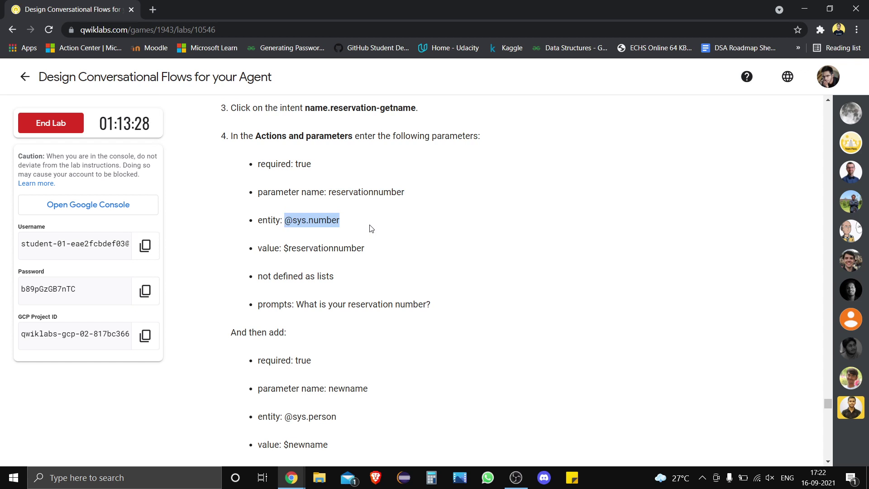
pyautogui.hotkey('alt', 'Tab')
pyautogui.hotkey('ctrl', 'v')
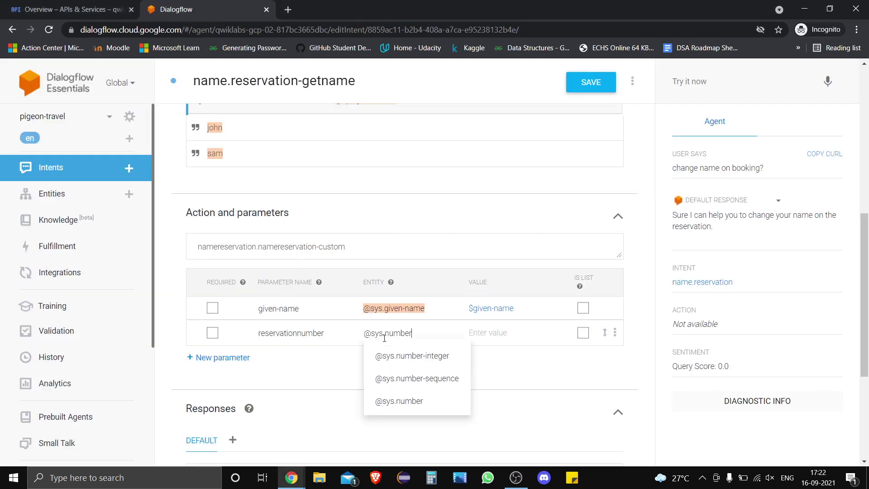
pyautogui.click(391, 395)
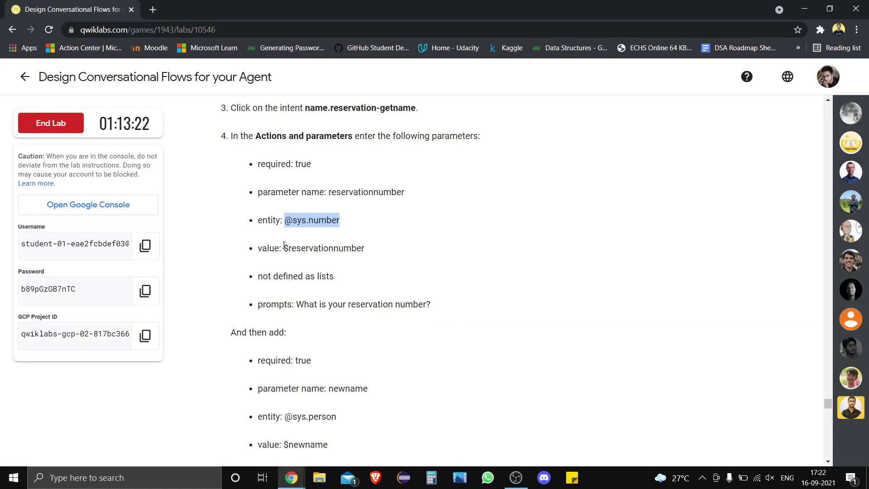
# Step: Copy $reservationnumber from the lab and enter it as the value of the reservationnumber parameter
pyautogui.moveTo(284, 246); pyautogui.dragTo(408, 257)
pyautogui.hotkey('ctrl', 'c')
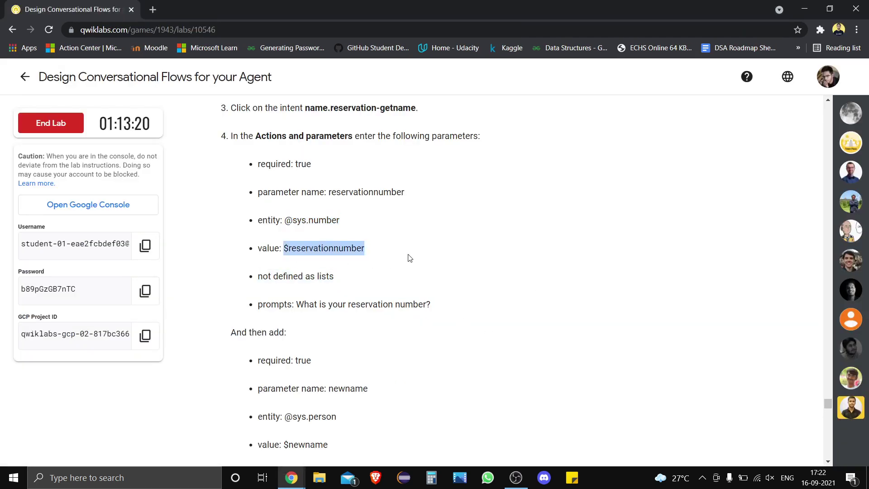
pyautogui.hotkey('alt', 'Tab')
pyautogui.click(480, 332)
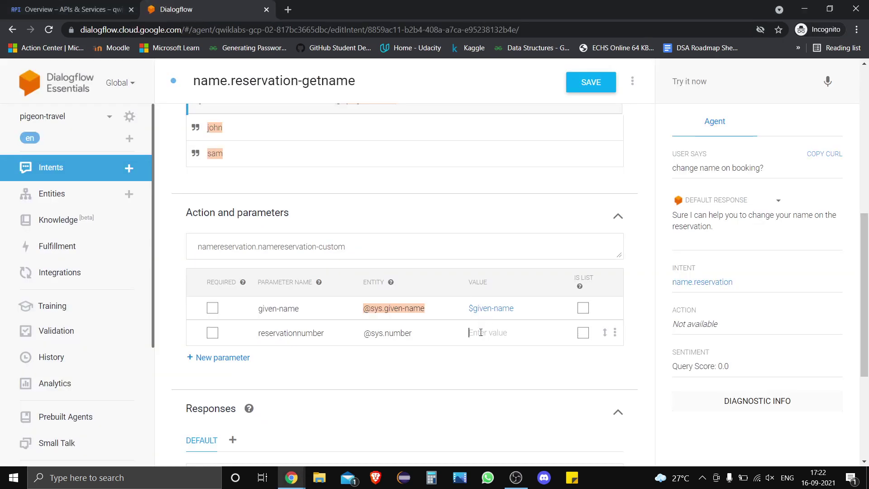
pyautogui.hotkey('ctrl', 'v')
# Step: Copy the prompt "What is your reservation number?" from the lab and enter it as the default value of reservationnumber
pyautogui.hotkey('alt', 'Tab')
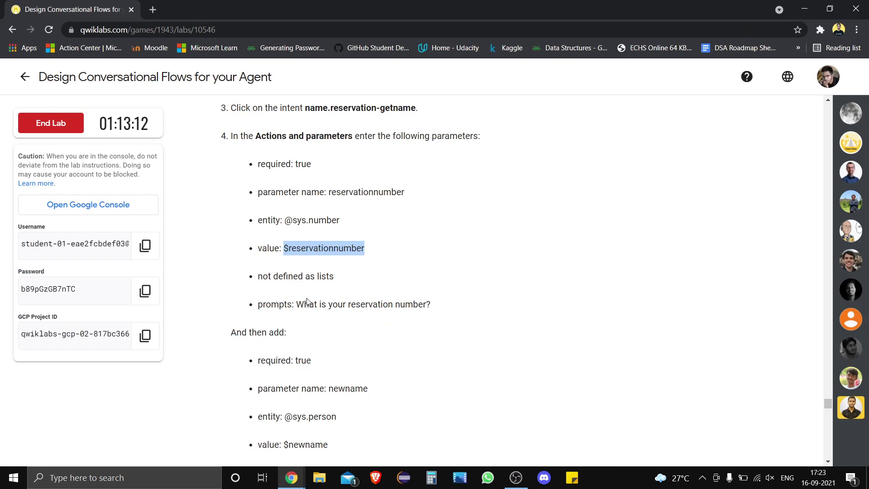
pyautogui.moveTo(297, 303); pyautogui.dragTo(446, 299)
pyautogui.hotkey('ctrl', 'c')
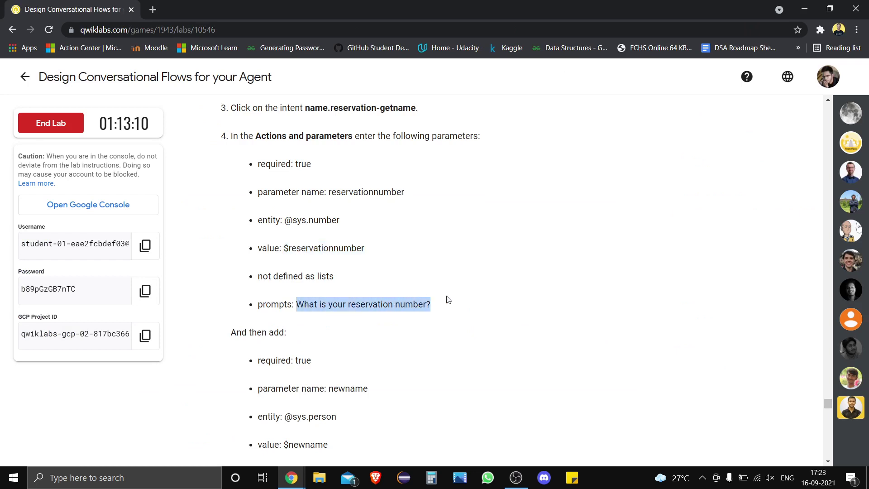
pyautogui.hotkey('alt', 'Tab')
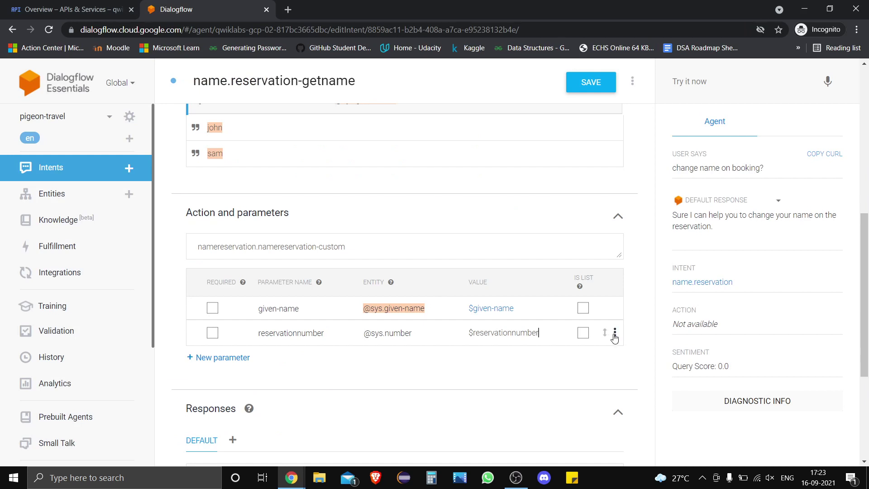
pyautogui.click(614, 334)
pyautogui.click(640, 340)
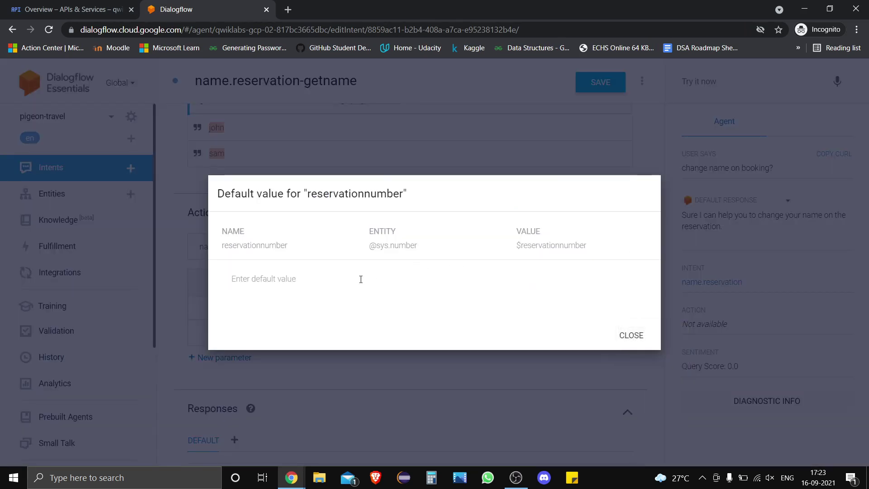
pyautogui.hotkey('ctrl', 'v')
pyautogui.click(639, 336)
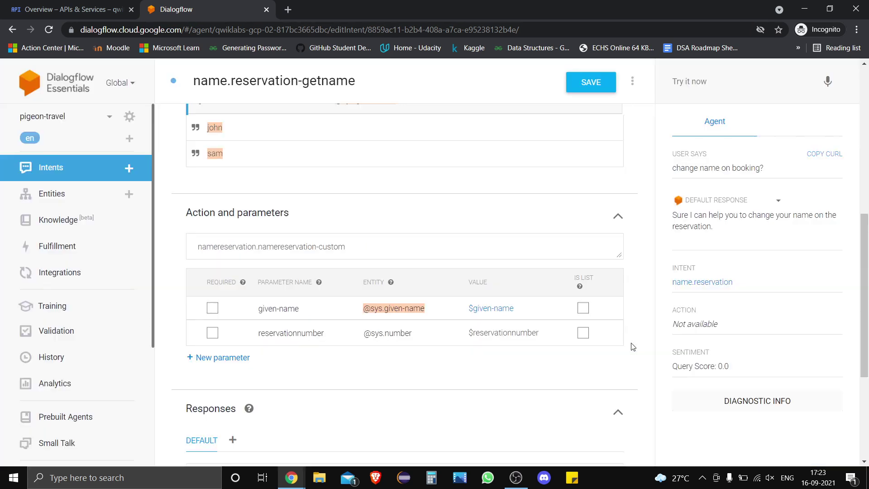
# Step: Add a new parameter row to the intent and enter the name newname copied from the lab
pyautogui.click(226, 358)
pyautogui.hotkey('alt', 'Tab')
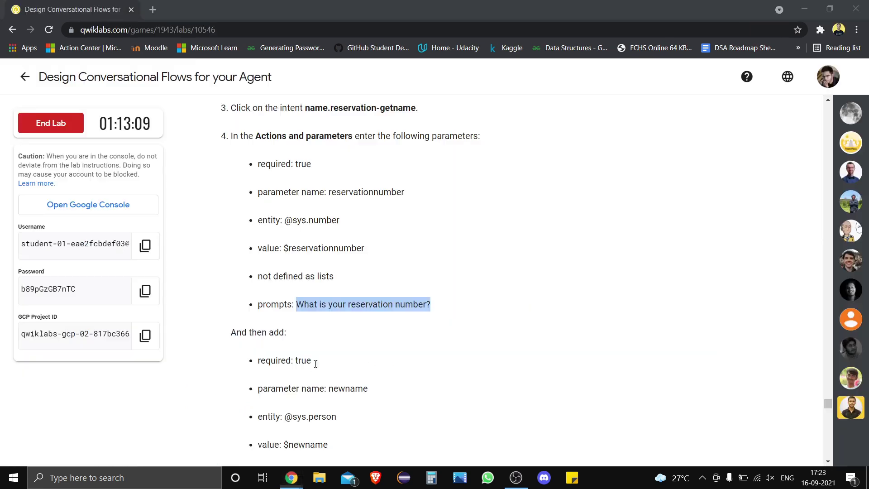
pyautogui.doubleClick(331, 386)
pyautogui.hotkey('ctrl', 'c')
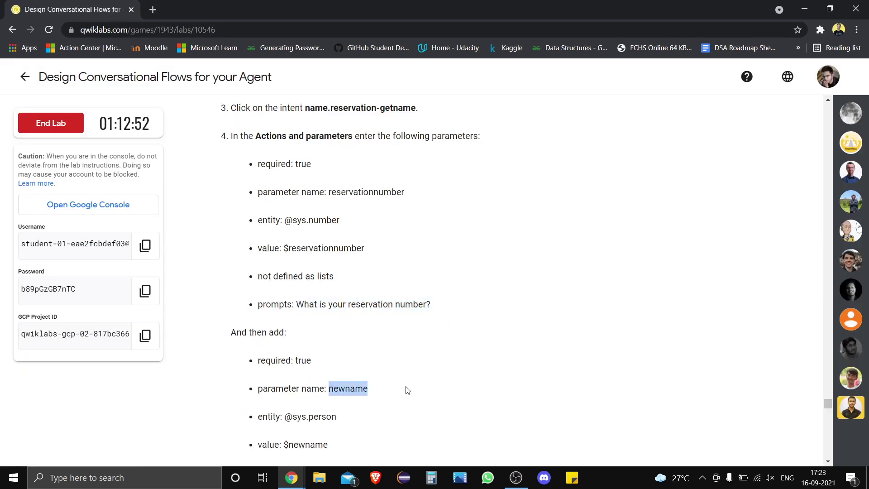
pyautogui.hotkey('alt', 'Tab')
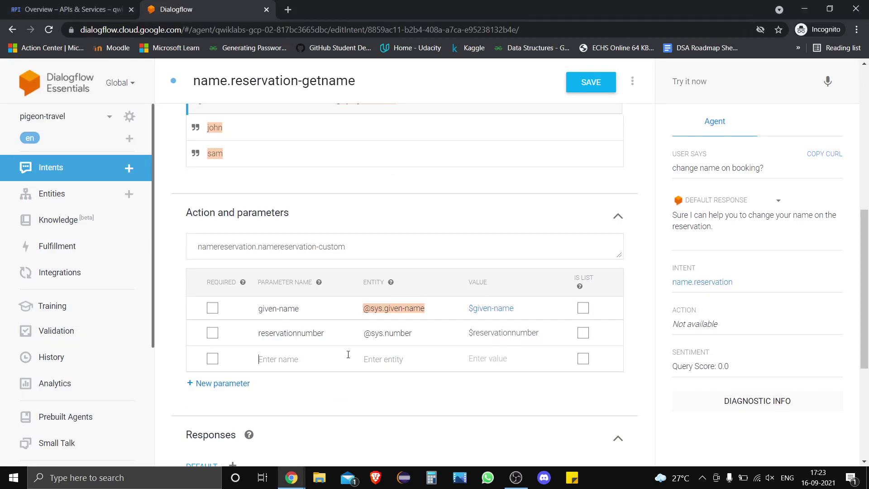
pyautogui.hotkey('ctrl', 'v')
pyautogui.hotkey('alt', 'Tab')
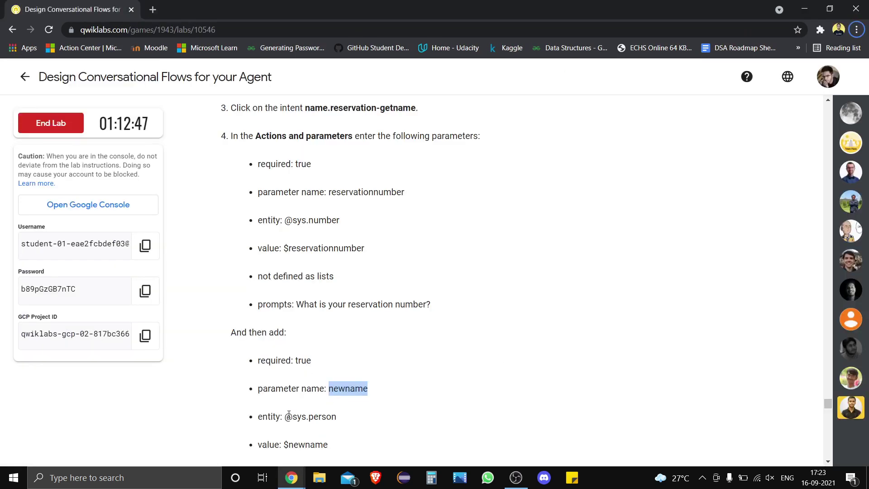
pyautogui.moveTo(285, 417); pyautogui.dragTo(356, 420)
pyautogui.hotkey('ctrl', 'c')
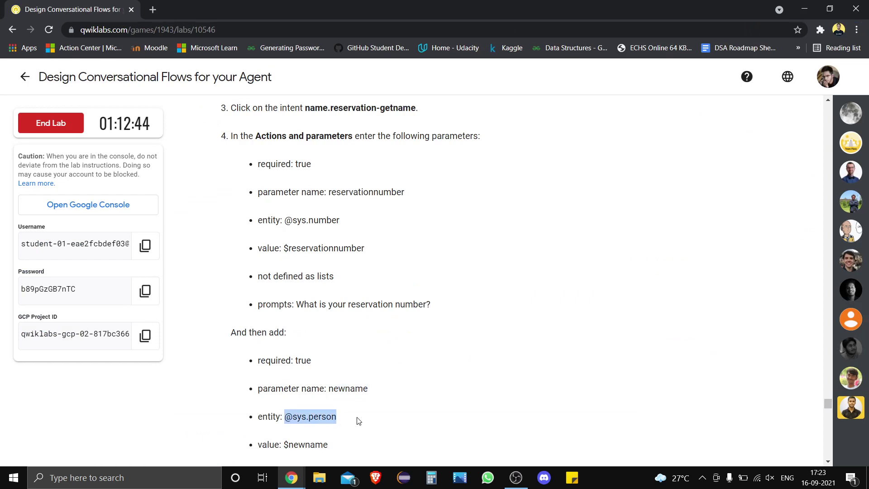
pyautogui.hotkey('alt', 'Tab')
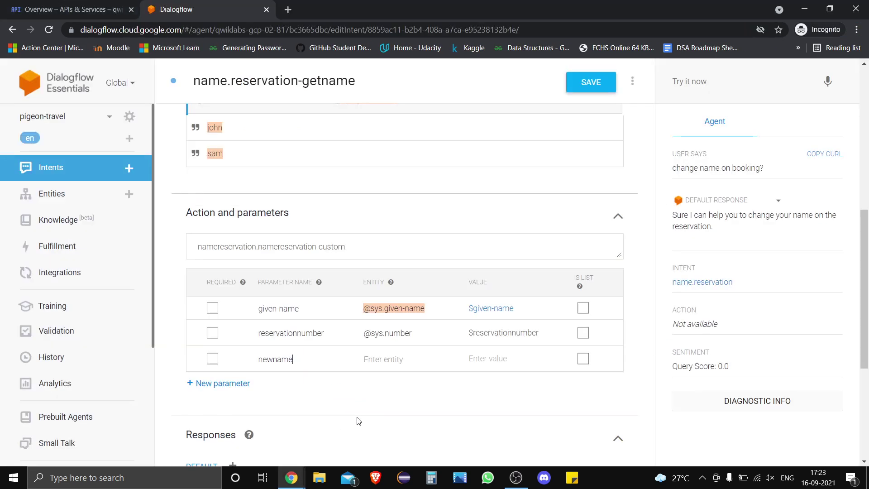
pyautogui.hotkey('ctrl', 'v')
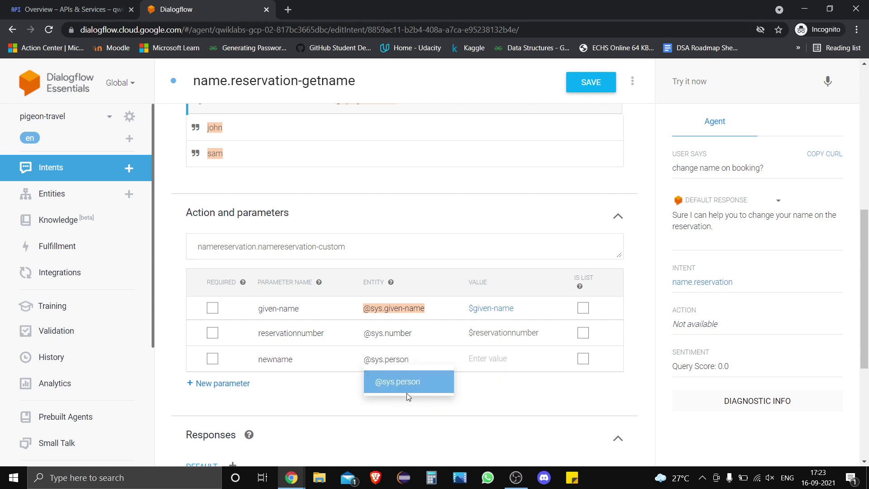
pyautogui.click(420, 386)
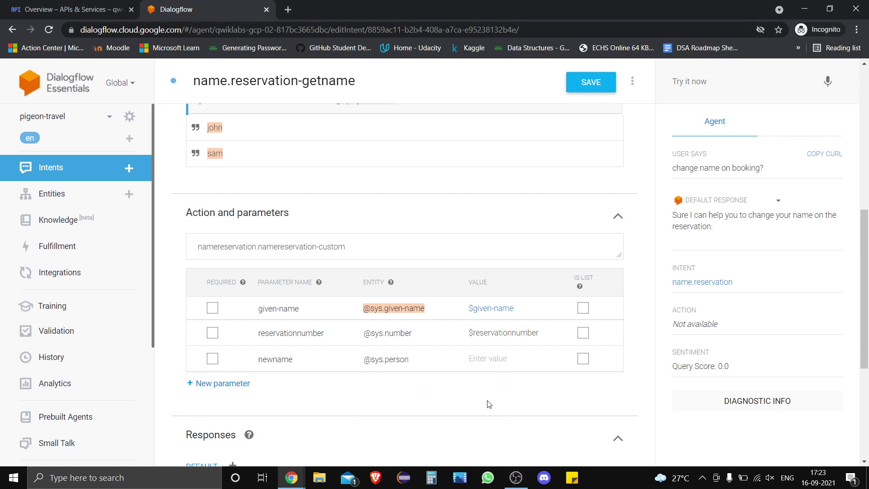
# Step: Copy $newname from the lab and enter it as the value of the newname parameter
pyautogui.hotkey('alt', 'Tab')
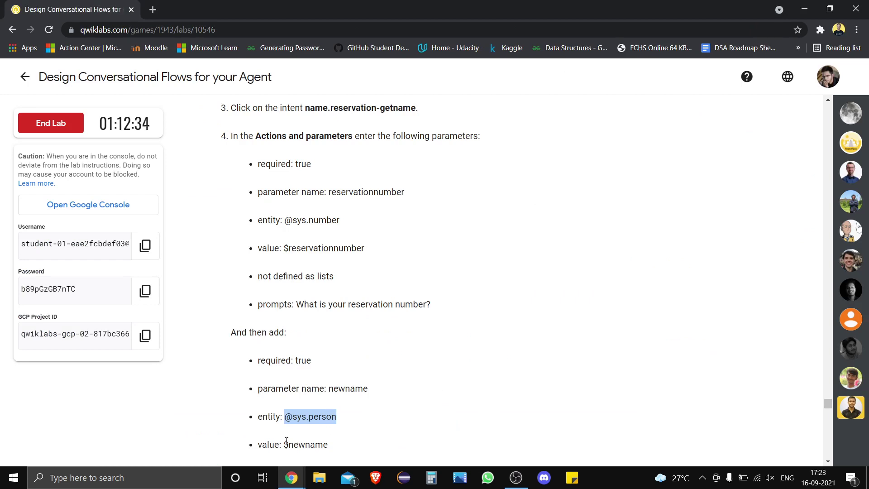
pyautogui.moveTo(284, 443); pyautogui.dragTo(347, 441)
pyautogui.hotkey('ctrl', 'c')
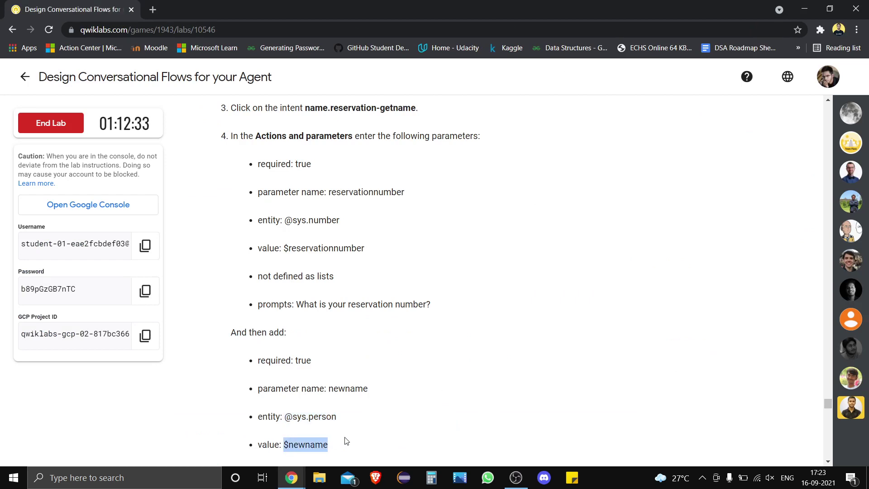
pyautogui.hotkey('alt', 'Tab')
pyautogui.click(504, 355)
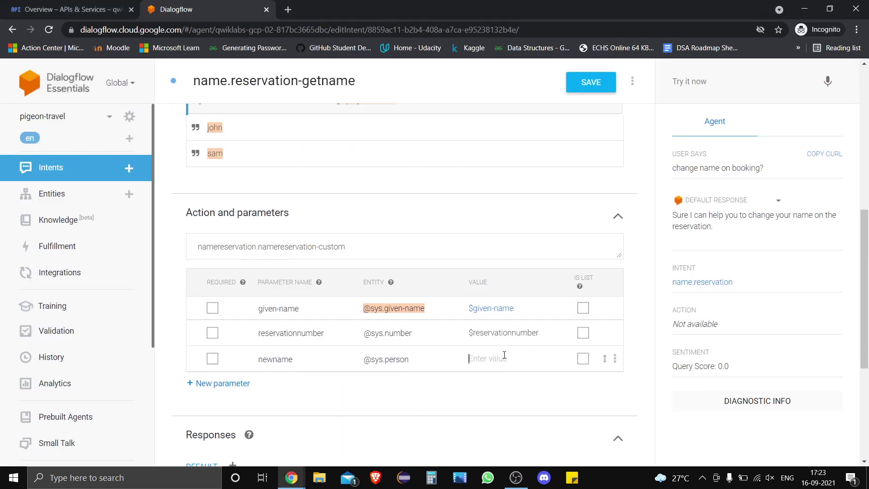
pyautogui.hotkey('ctrl', 'v')
# Step: Copy the prompt "What is the new name for the reservation?" from the lab and enter it as the default value of newname
pyautogui.hotkey('alt', 'Tab')
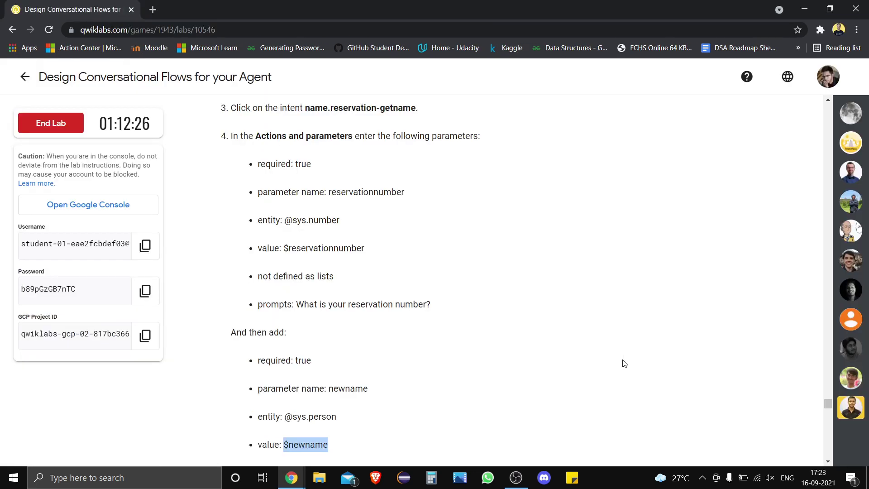
pyautogui.click(508, 358)
pyautogui.scroll(-1, 508, 360)
pyautogui.scroll(-5, 507, 360)
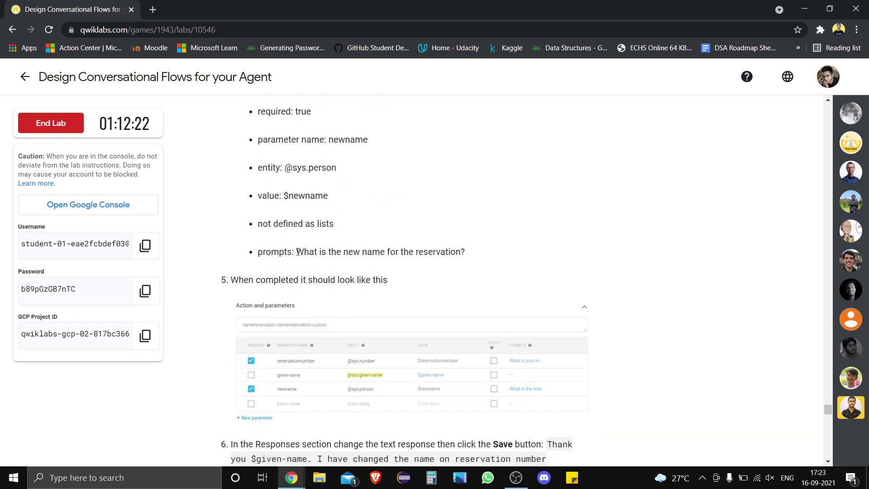
pyautogui.moveTo(298, 251); pyautogui.dragTo(472, 255)
pyautogui.hotkey('ctrl', 'c')
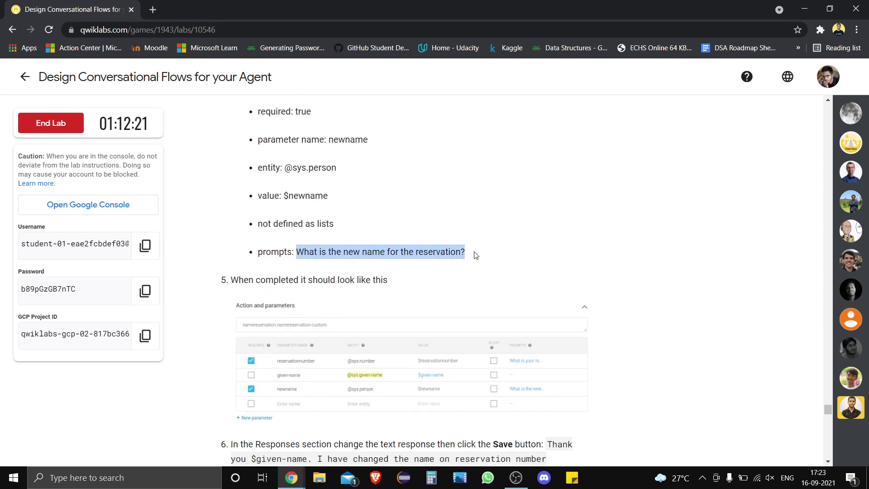
pyautogui.hotkey('alt', 'Tab')
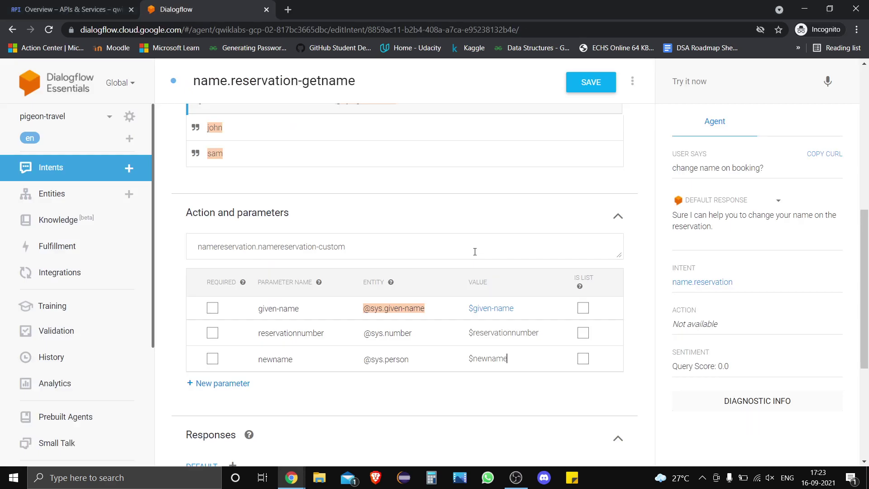
pyautogui.click(613, 359)
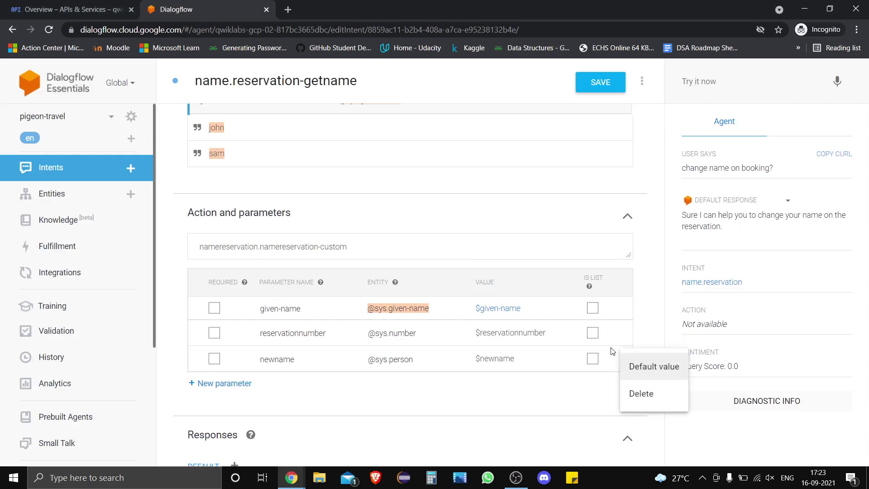
pyautogui.click(639, 371)
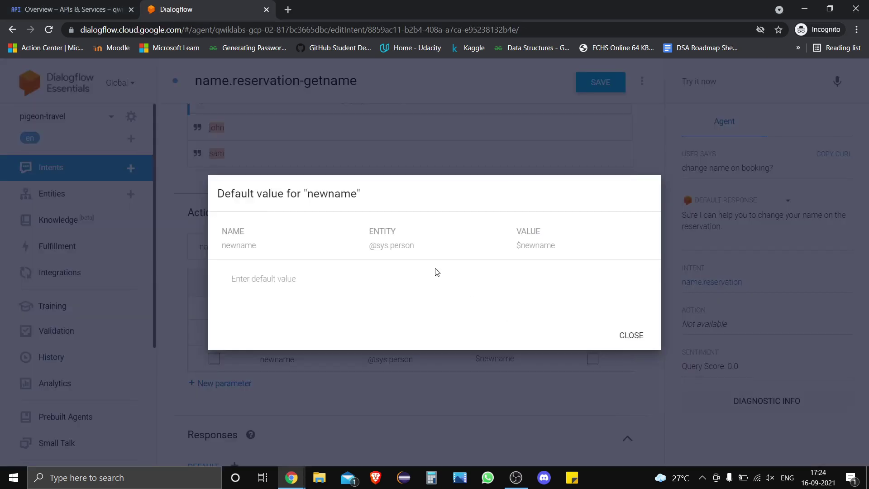
pyautogui.hotkey('ctrl', 'v')
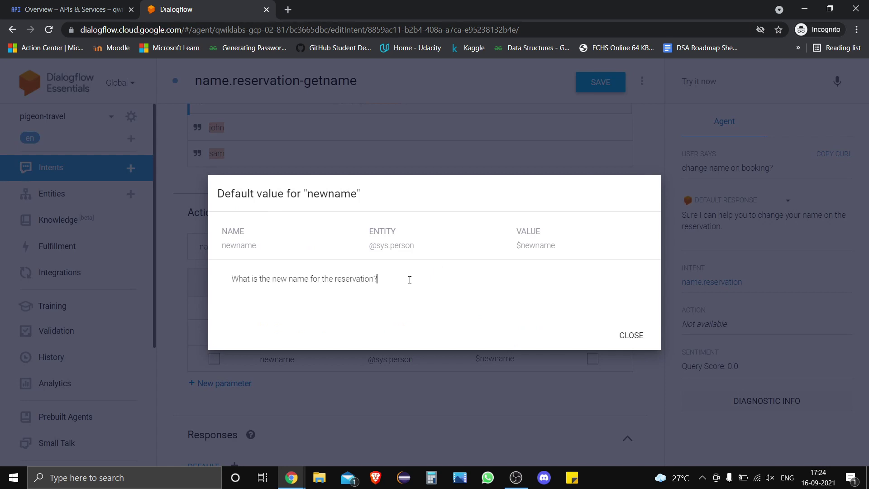
pyautogui.click(642, 335)
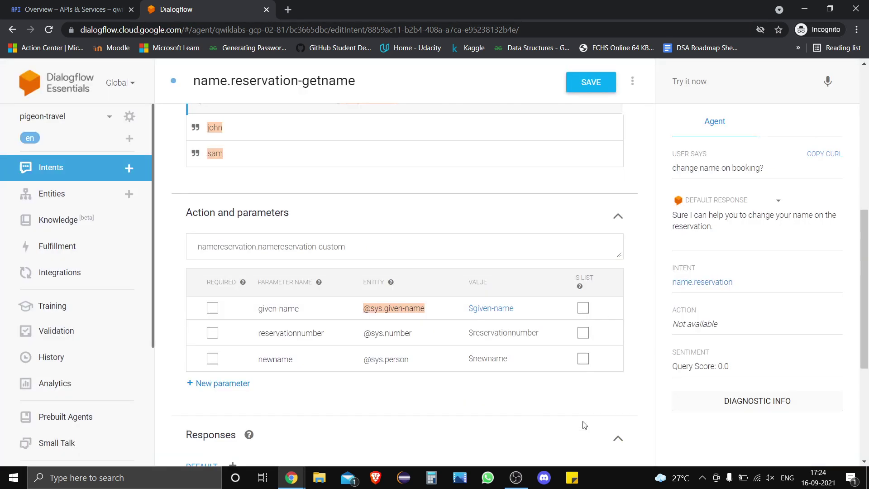
# Step: Check the lab's reference parameter table and mark reservationnumber and newname as required in the intent
pyautogui.hotkey('alt', 'Tab')
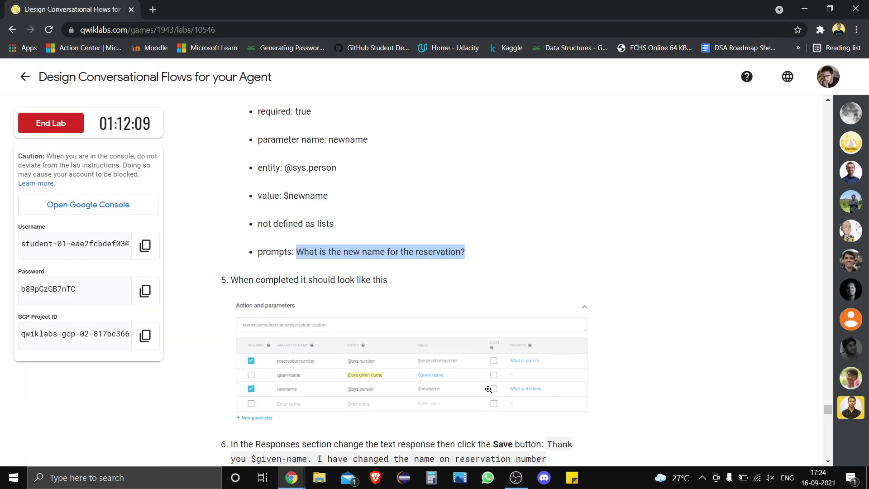
pyautogui.click(215, 373)
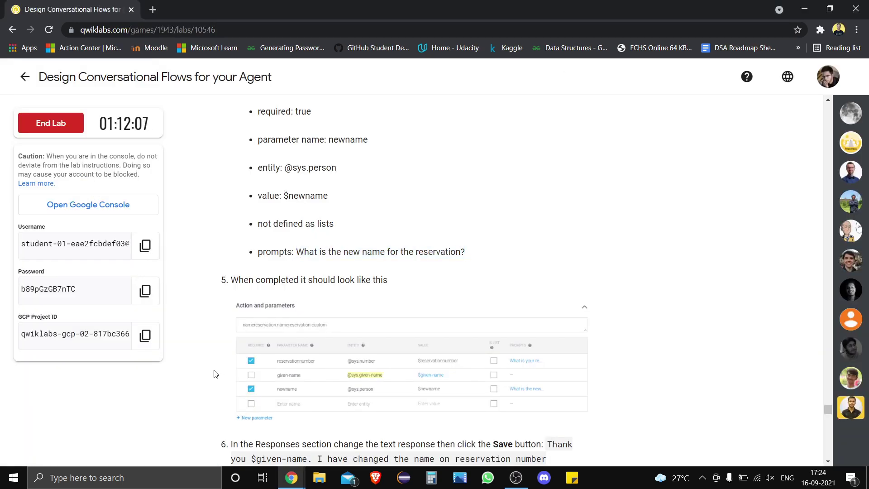
pyautogui.scroll(-2, 215, 374)
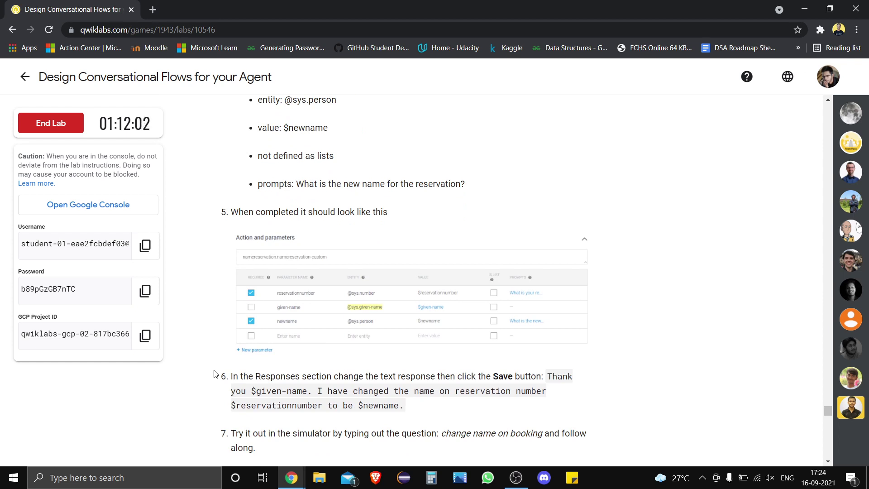
pyautogui.hotkey('alt', 'Tab')
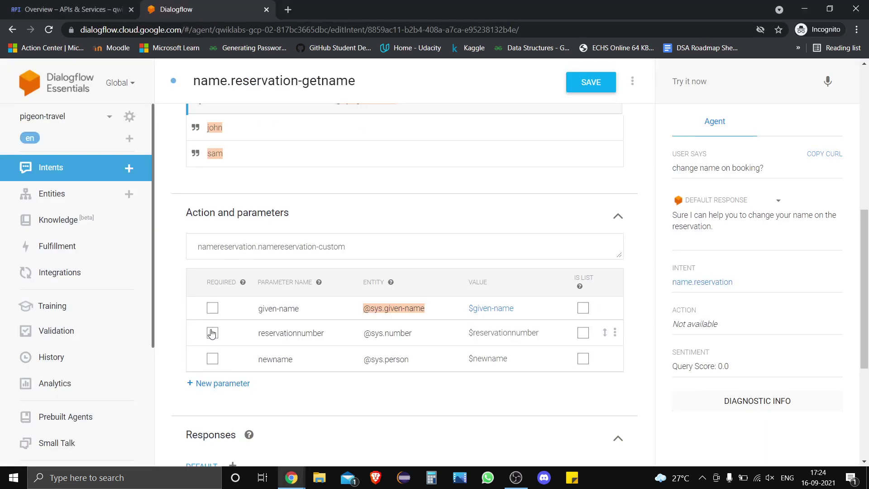
pyautogui.click(212, 332)
pyautogui.click(213, 359)
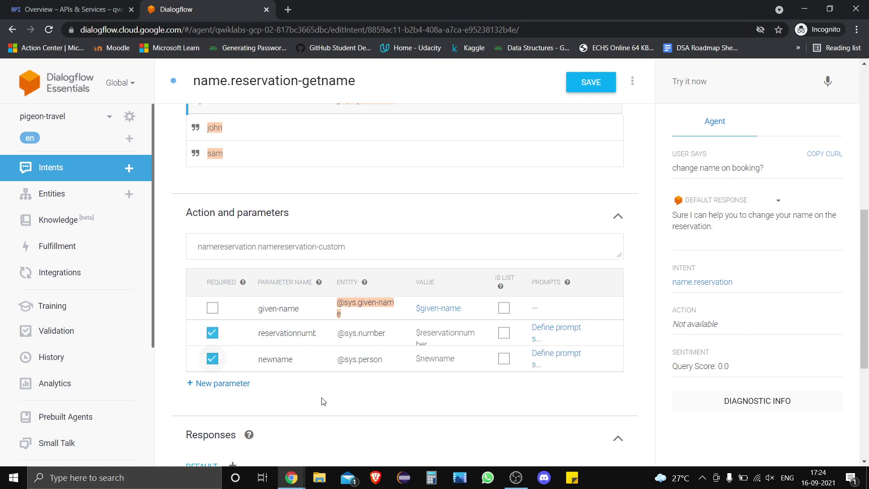
# Step: Replace the intent's text response with the lab's "Thank you $given-name. I have changed the name on reservation number $reservationnumber to be $newname."
pyautogui.hotkey('alt', 'Tab')
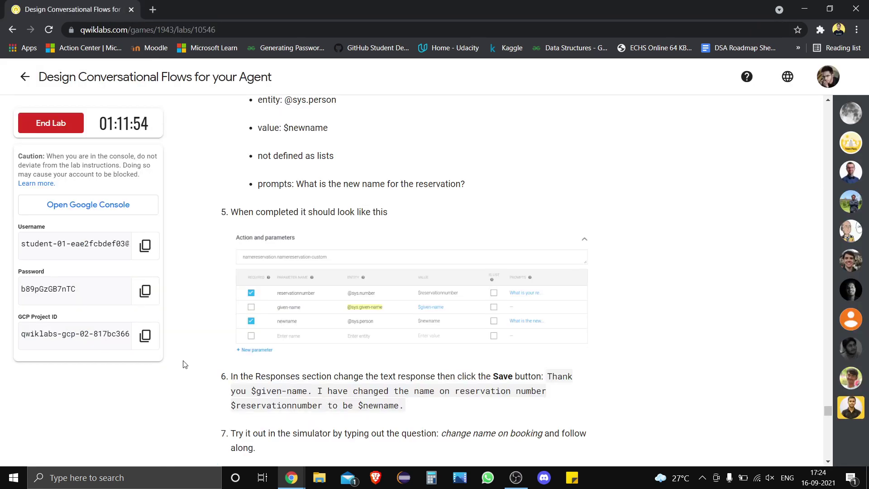
pyautogui.scroll(-5, 185, 365)
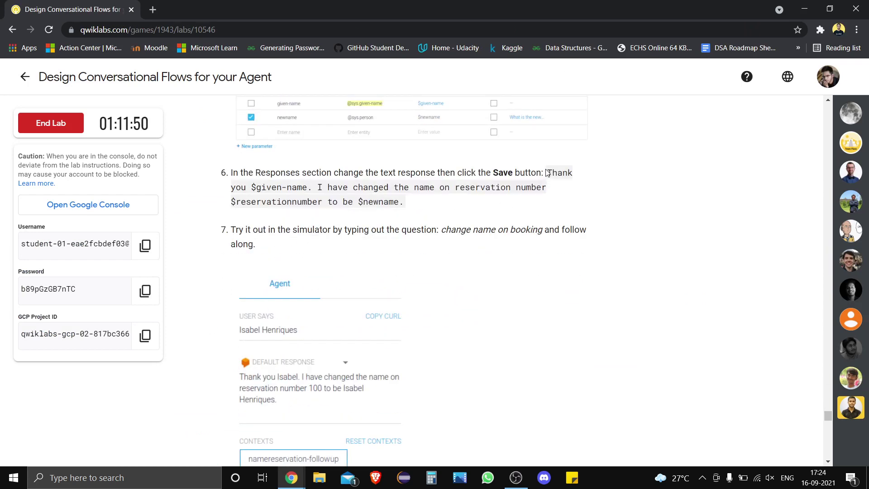
pyautogui.moveTo(546, 173); pyautogui.dragTo(405, 208)
pyautogui.hotkey('ctrl', 'c')
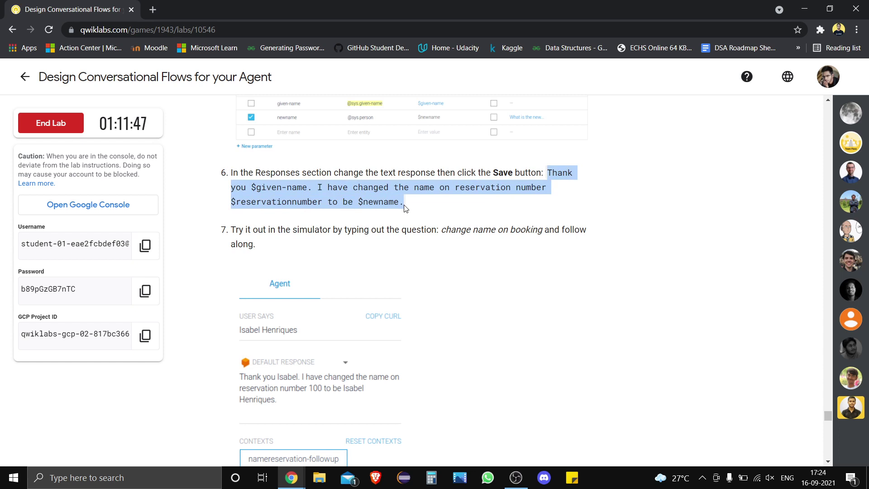
pyautogui.hotkey('alt', 'Tab')
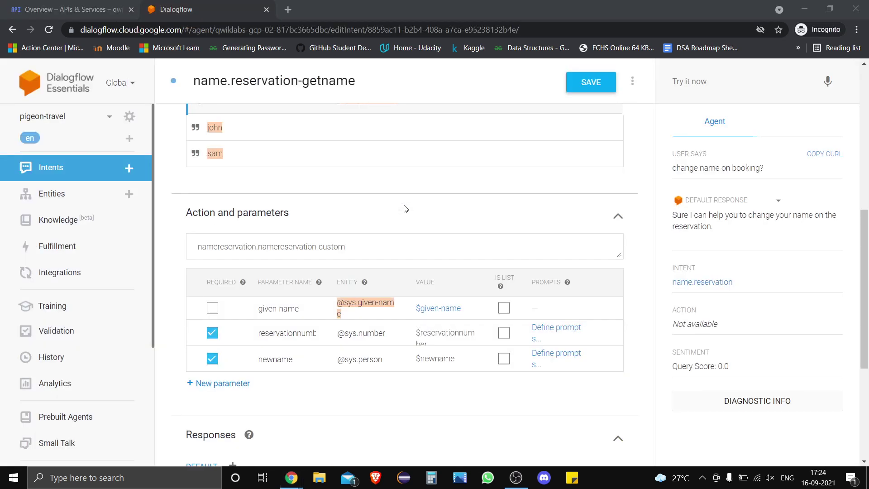
pyautogui.moveTo(867, 288); pyautogui.dragTo(868, 376)
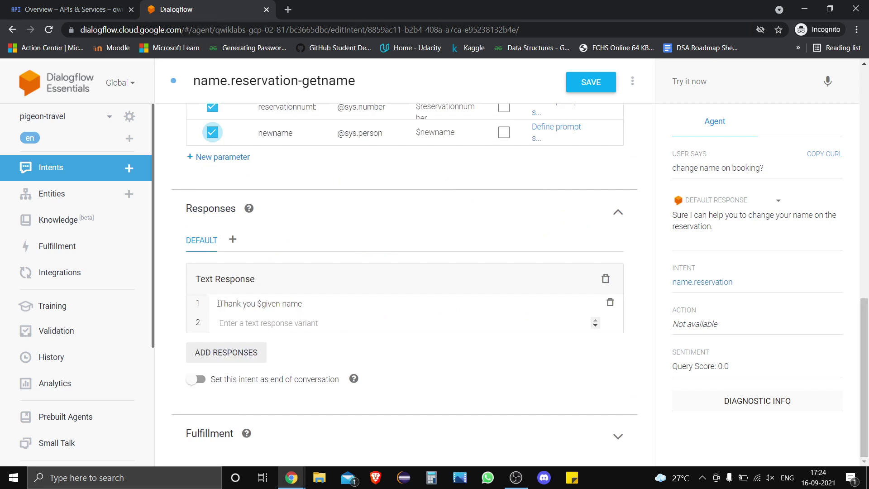
pyautogui.moveTo(219, 303); pyautogui.dragTo(369, 303)
pyautogui.hotkey('ctrl', 'v')
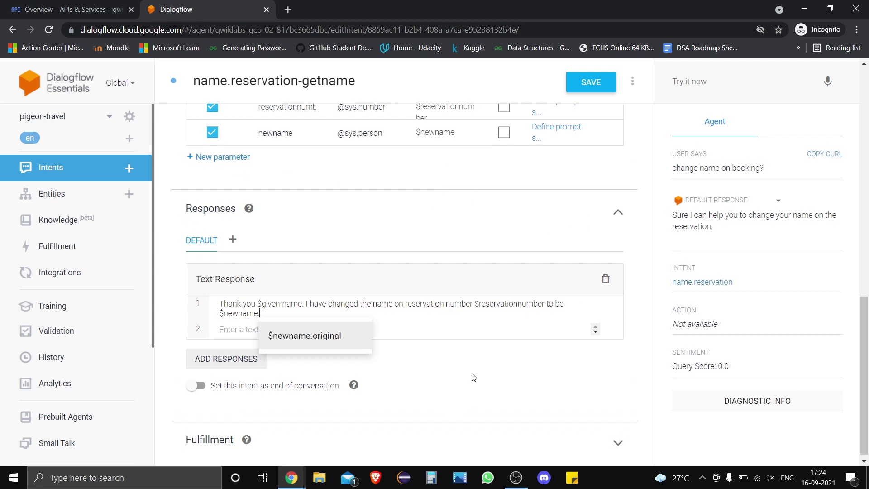
# Step: Read the lab's instruction for testing "change name on booking" in the simulator and examine its example conversation
pyautogui.hotkey('alt', 'Tab')
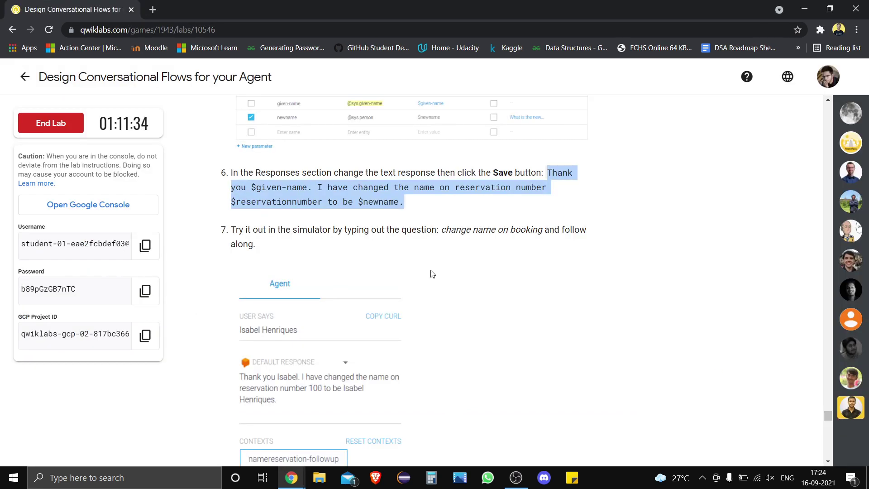
pyautogui.click(207, 267)
pyautogui.scroll(-1, 207, 268)
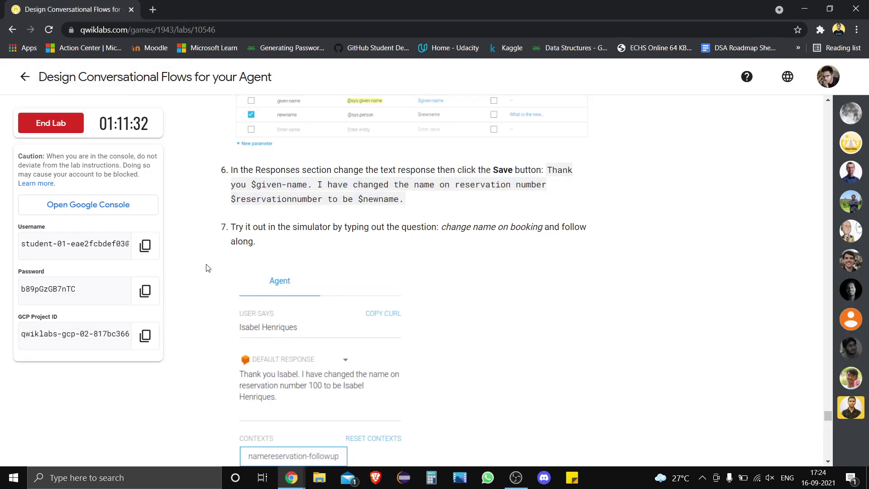
pyautogui.scroll(-2, 208, 268)
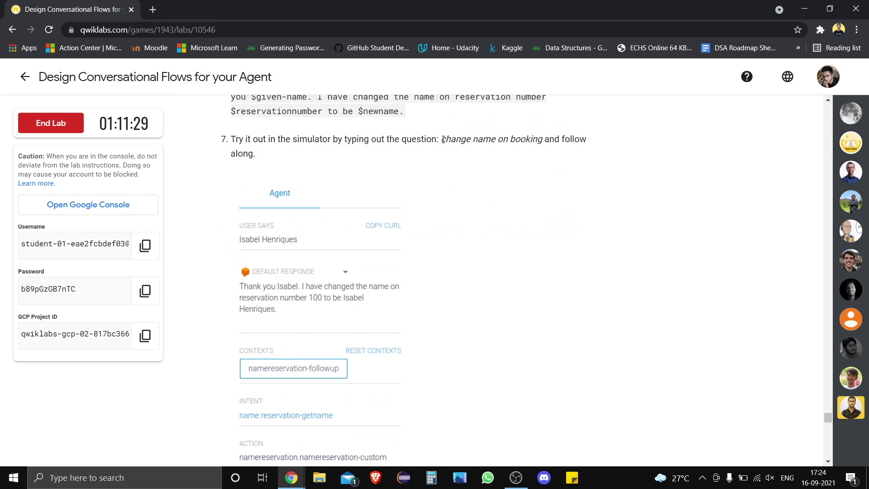
pyautogui.moveTo(442, 140); pyautogui.dragTo(376, 170)
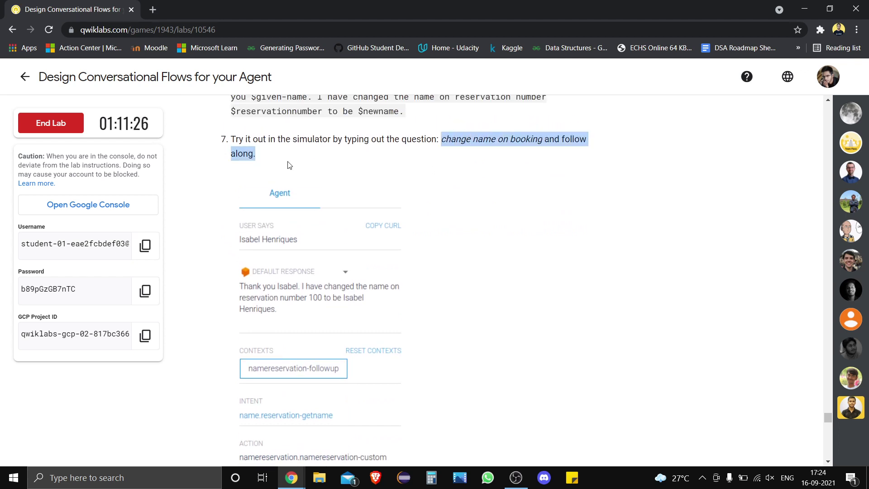
pyautogui.click(186, 222)
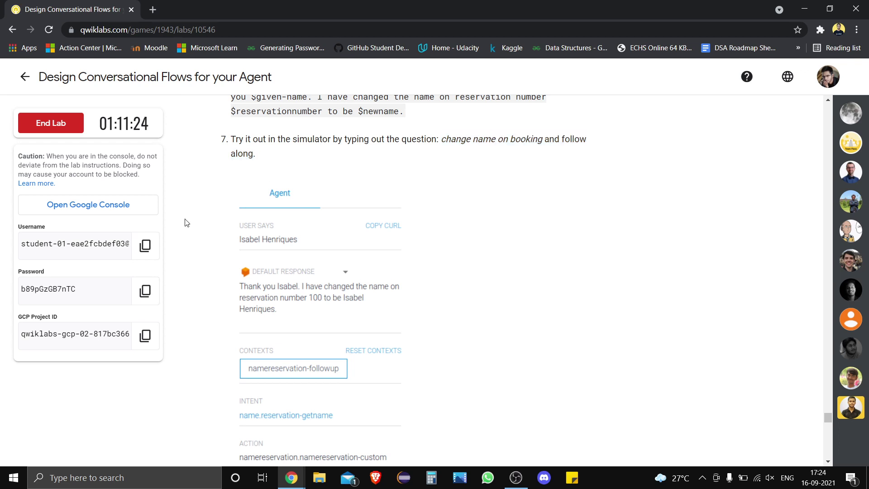
# Step: Review the lab's simulator test instruction and save the name.reservation-getname intent in Dialogflow
pyautogui.scroll(-2, 187, 223)
pyautogui.scroll(3, 186, 223)
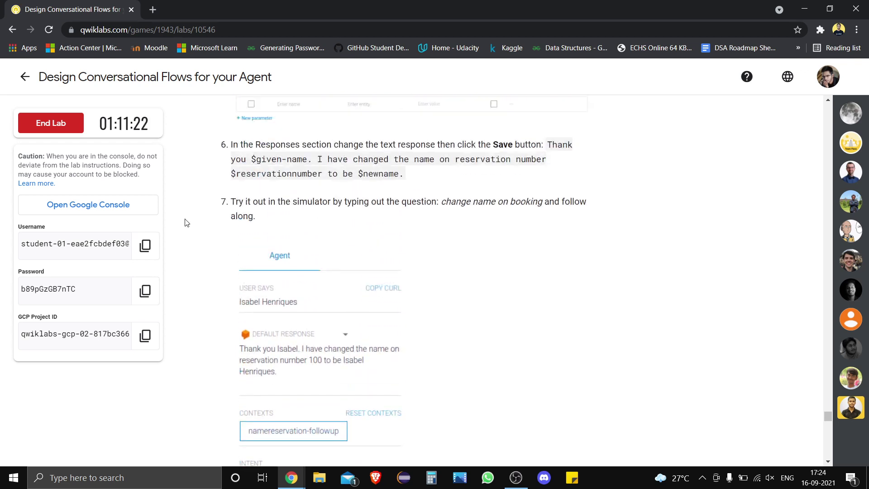
pyautogui.scroll(3, 187, 222)
pyautogui.scroll(-10, 186, 222)
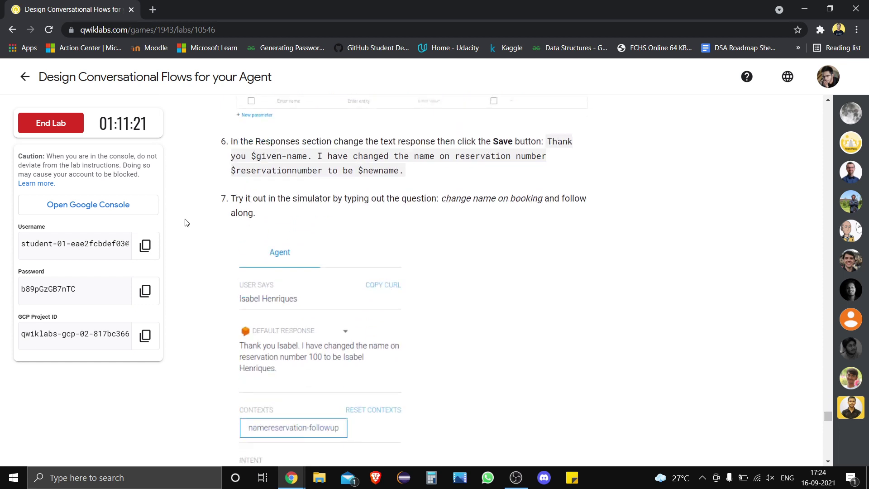
pyautogui.scroll(-1, 186, 222)
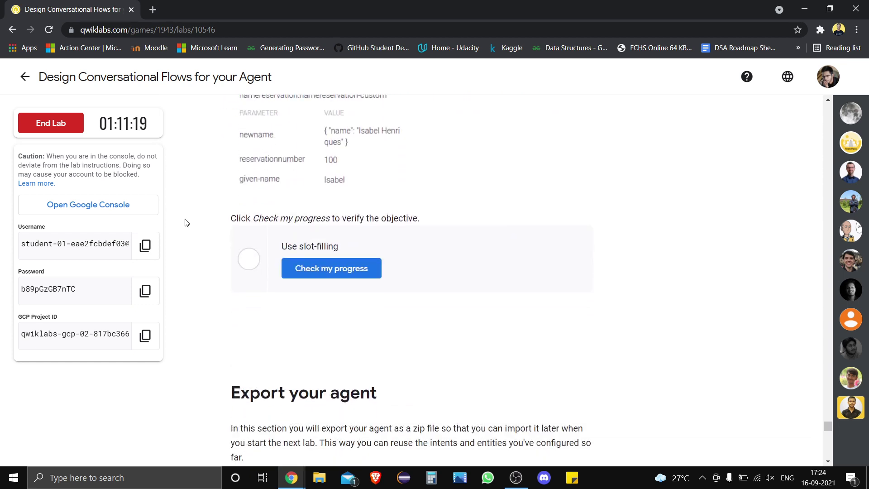
pyautogui.hotkey('alt', 'Tab')
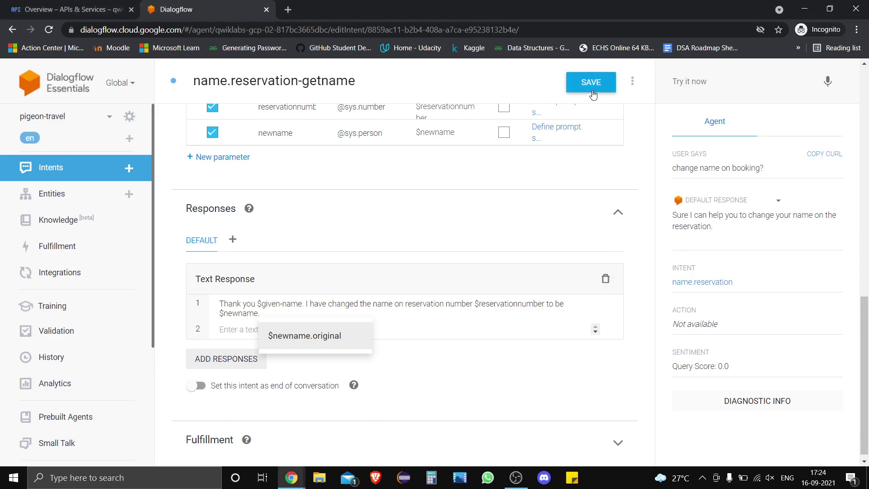
pyautogui.click(403, 319)
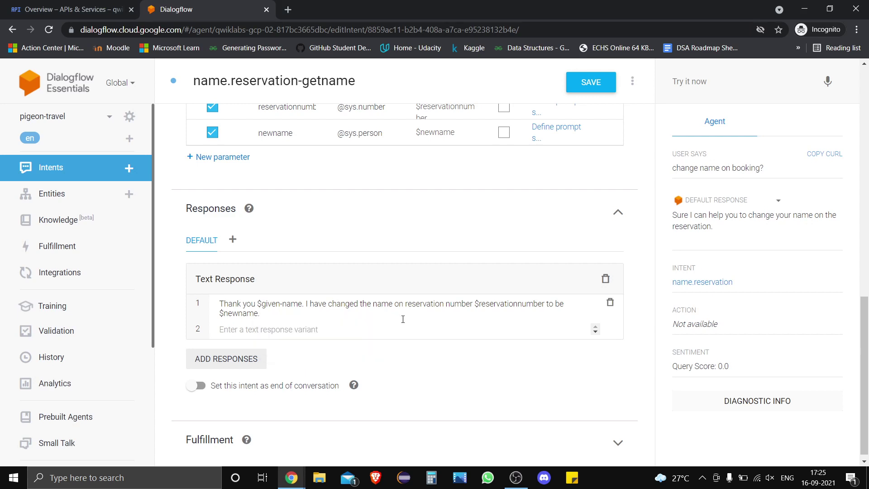
pyautogui.click(586, 82)
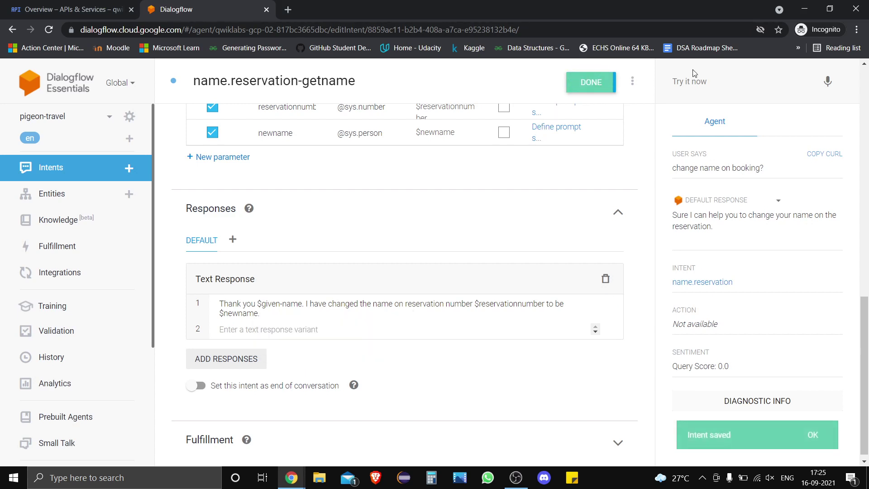
# Step: Test the agent in the simulator with the query "change name on booking and follow along."
pyautogui.click(754, 81)
pyautogui.hotkey('ctrl', 'v')
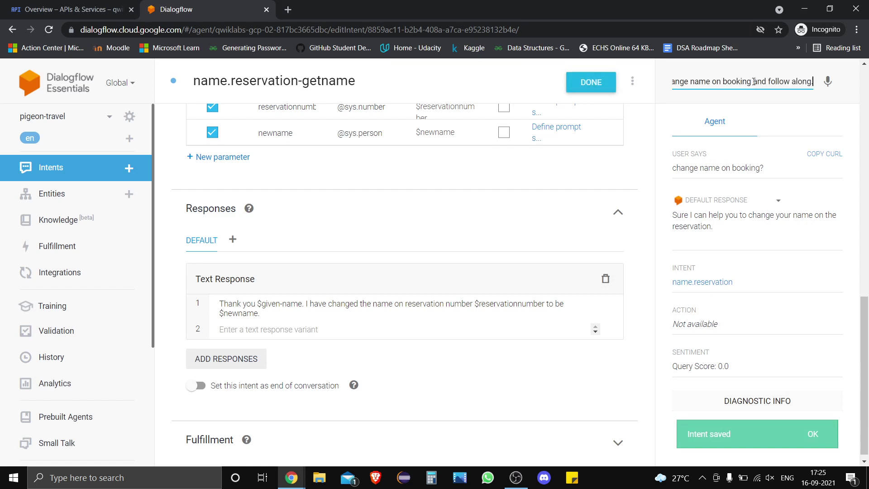
pyautogui.press('Return')
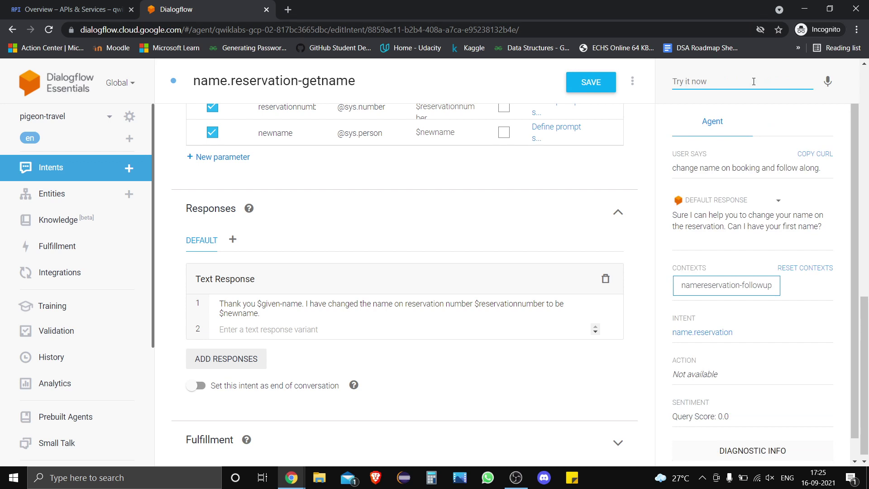
# Step: Switch to the Qwiklabs lab page and run the progress check for the "Use slot-filling" objective
pyautogui.hotkey('alt', 'Tab')
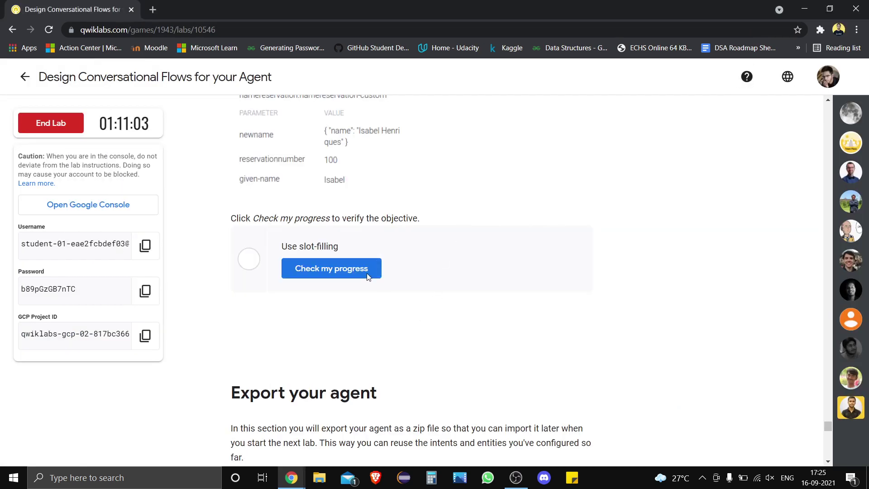
pyautogui.click(366, 274)
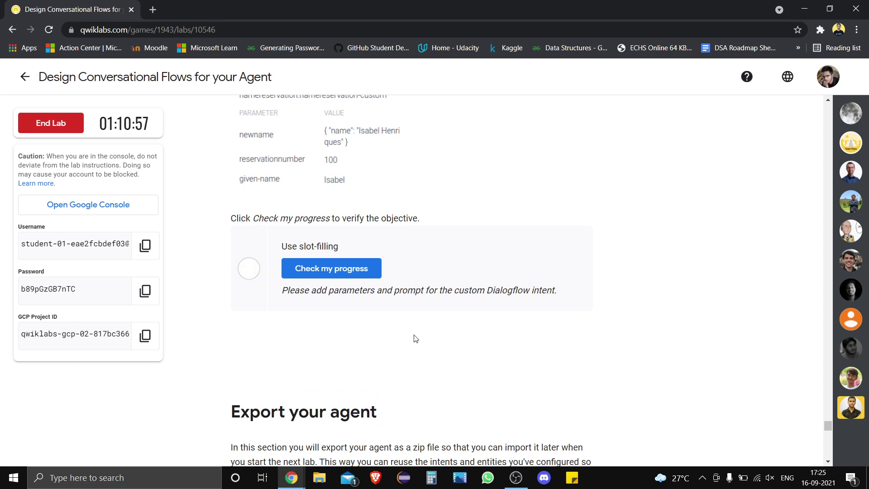
pyautogui.click(334, 270)
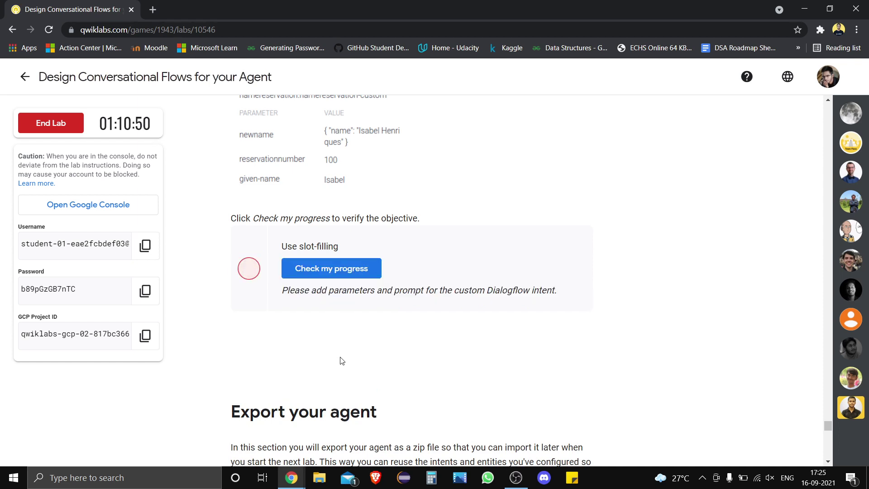
# Step: Look through the lab's remaining sections and re-examine its slot-filling instructions and completed parameter table for anything missed
pyautogui.scroll(-9, 342, 361)
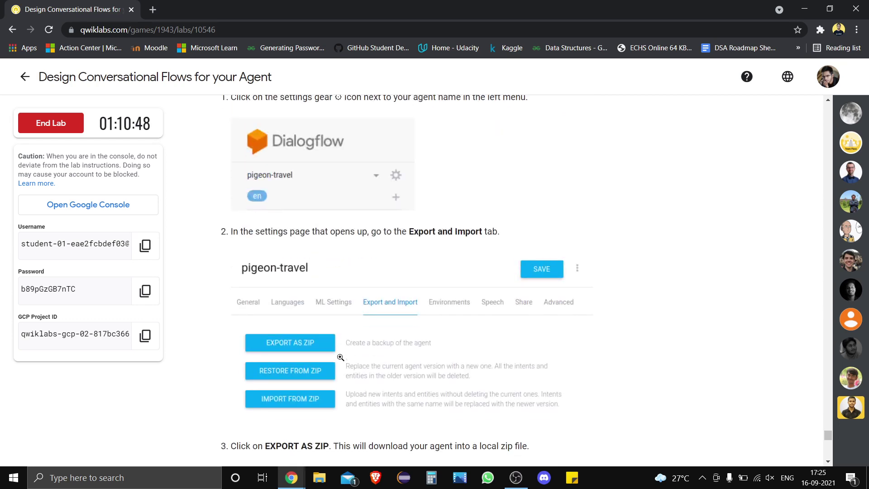
pyautogui.scroll(-12, 340, 359)
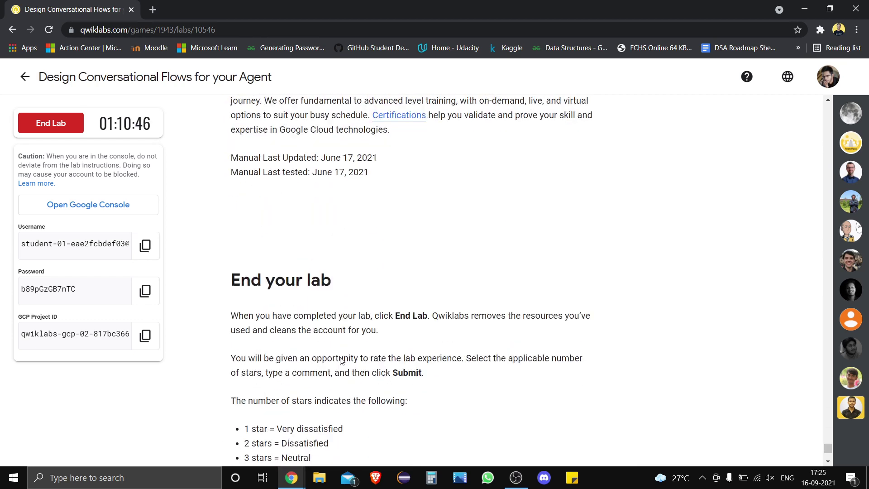
pyautogui.scroll(14, 341, 360)
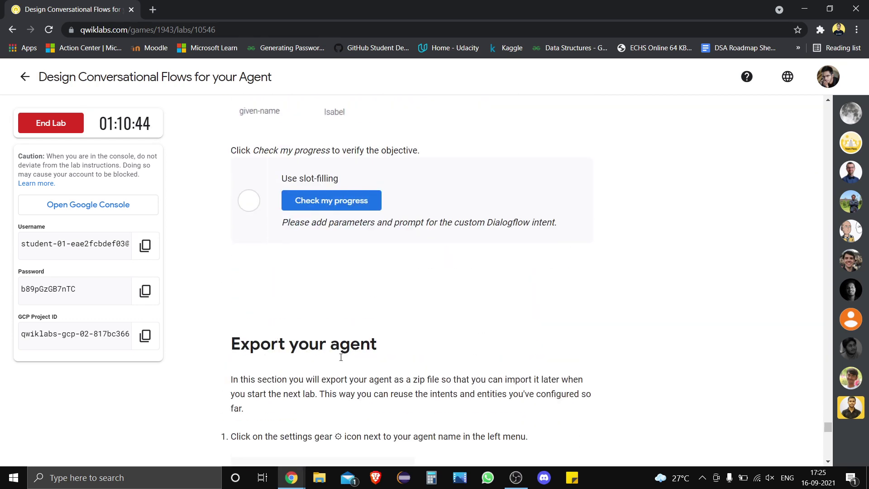
pyautogui.scroll(7, 341, 358)
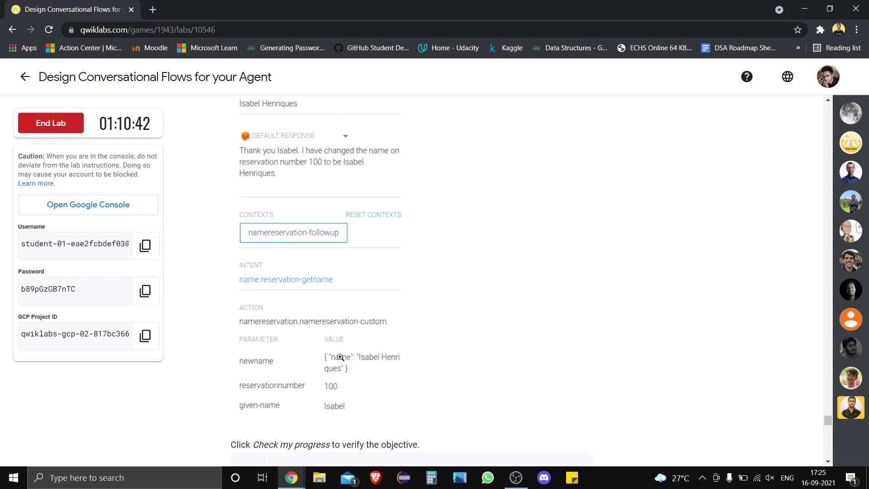
pyautogui.scroll(7, 340, 357)
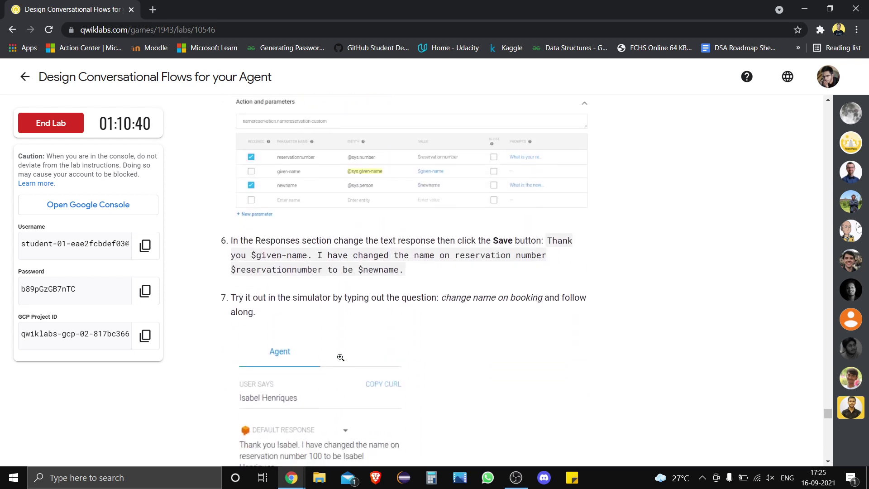
pyautogui.scroll(-3, 341, 358)
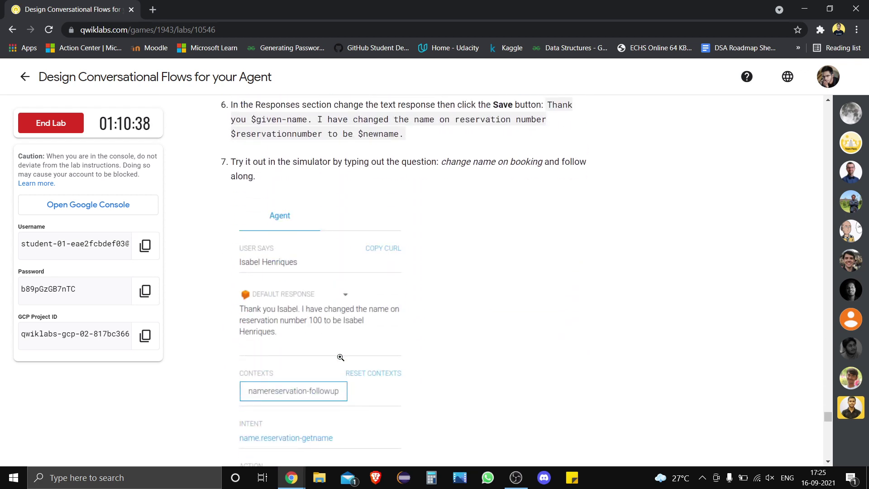
pyautogui.hotkey('alt', 'Tab')
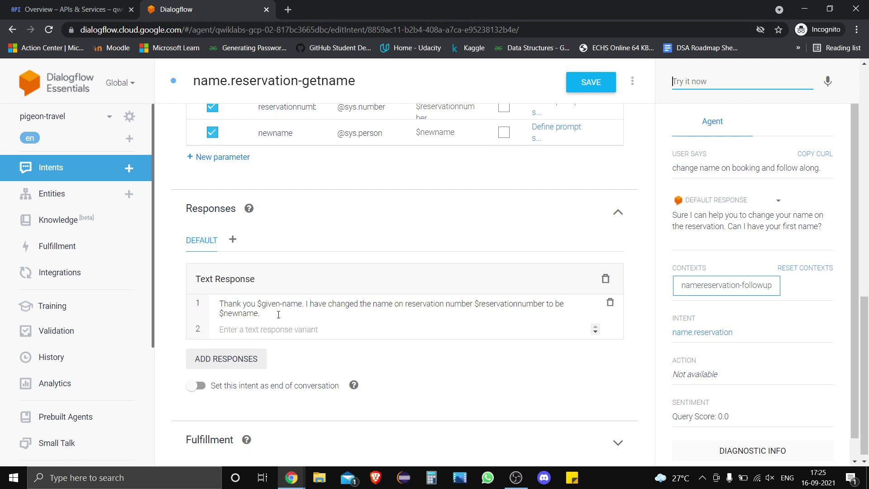
pyautogui.hotkey('alt', 'Tab')
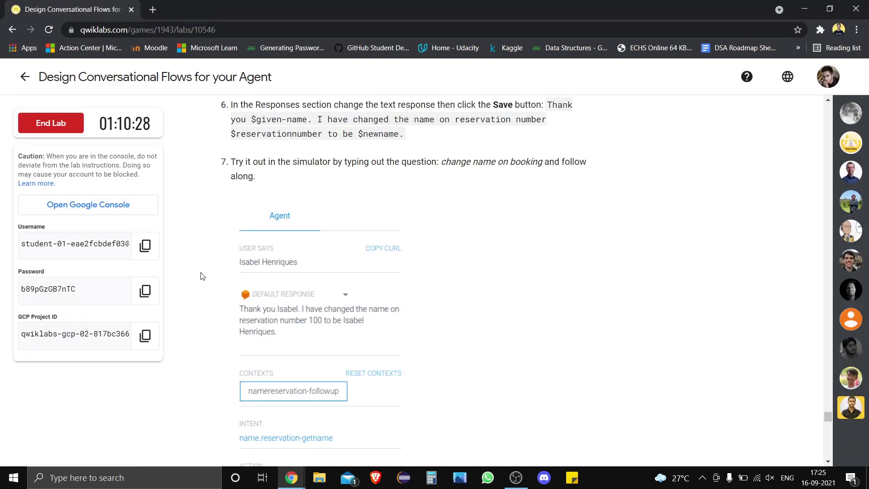
pyautogui.scroll(4, 202, 276)
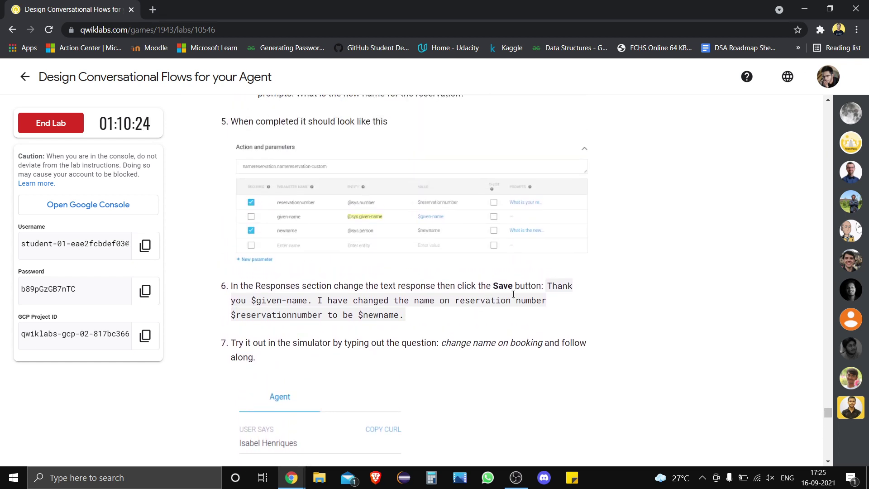
# Step: Return to Dialogflow, check the parameter table of name.reservation-getname and save the intent again
pyautogui.hotkey('alt', 'Tab')
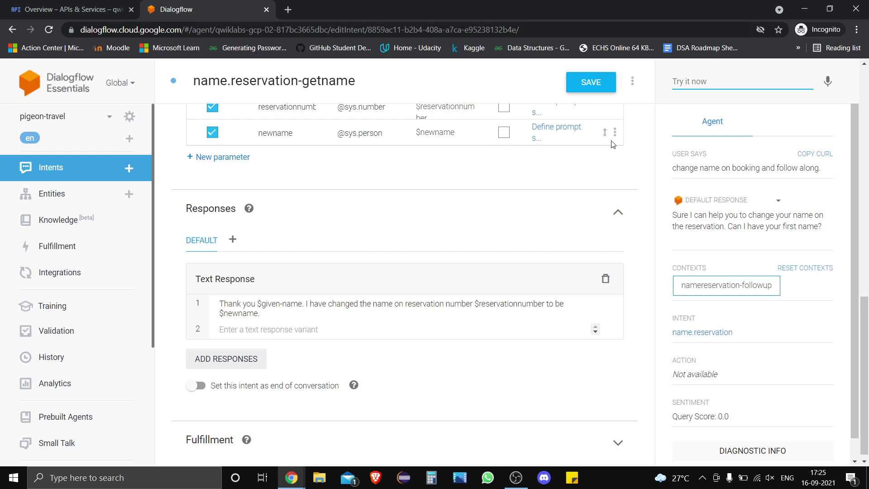
pyautogui.moveTo(866, 322); pyautogui.dragTo(866, 293)
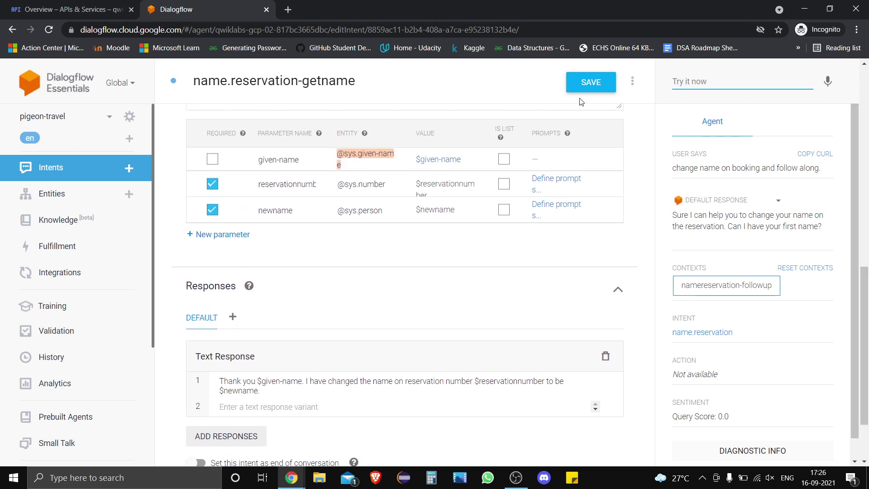
pyautogui.click(591, 82)
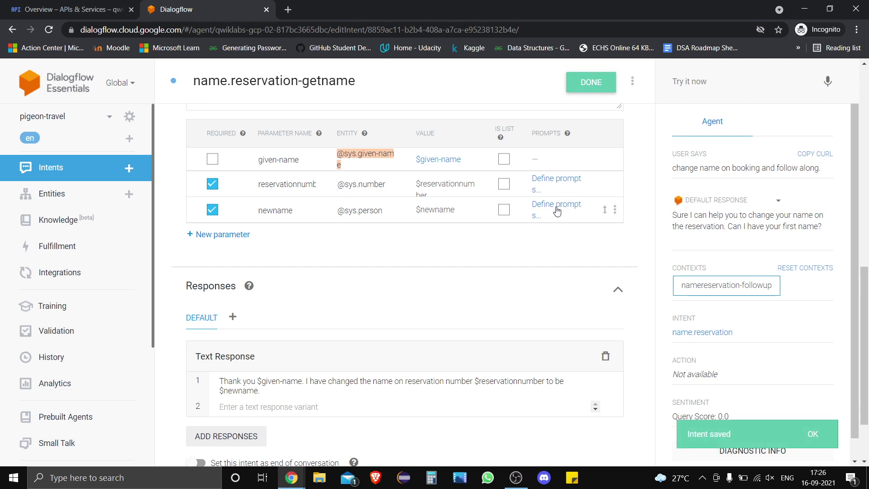
# Step: Add the lab's prompt "What is your reservation number?" to the reservationnumber parameter
pyautogui.click(566, 179)
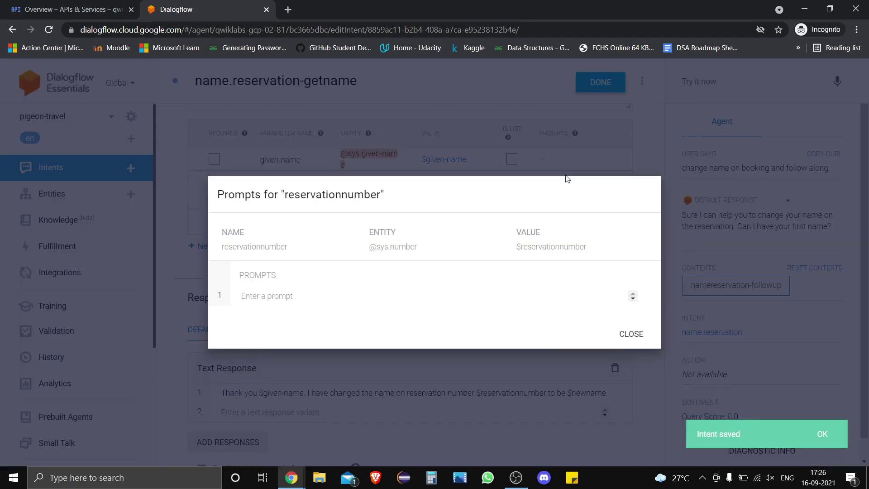
pyautogui.click(328, 301)
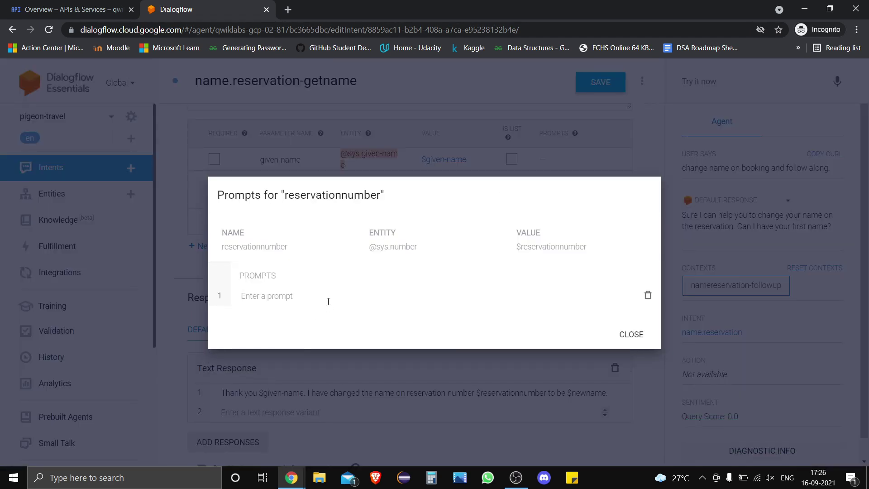
pyautogui.hotkey('alt', 'Tab')
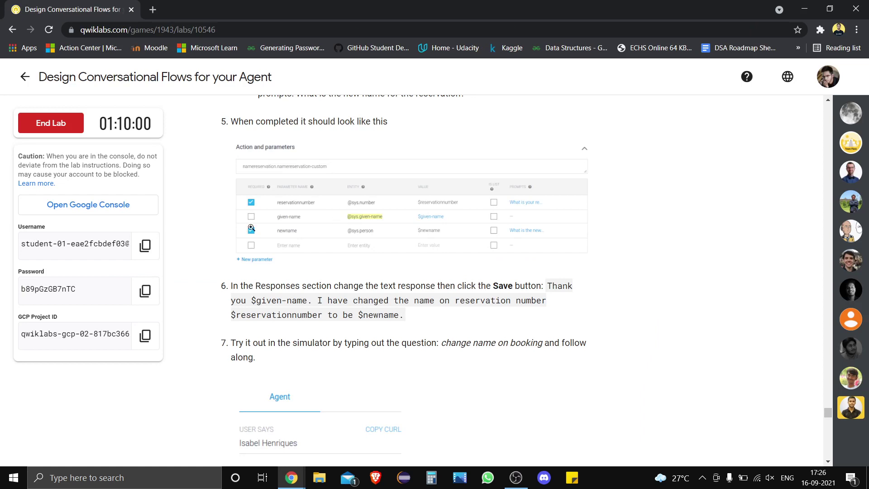
pyautogui.scroll(6, 193, 227)
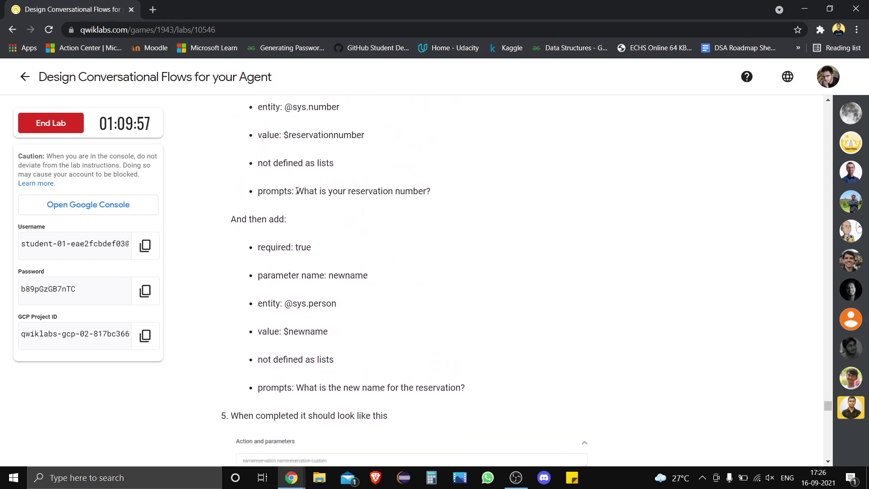
pyautogui.moveTo(297, 191); pyautogui.dragTo(449, 199)
pyautogui.hotkey('ctrl', 'c')
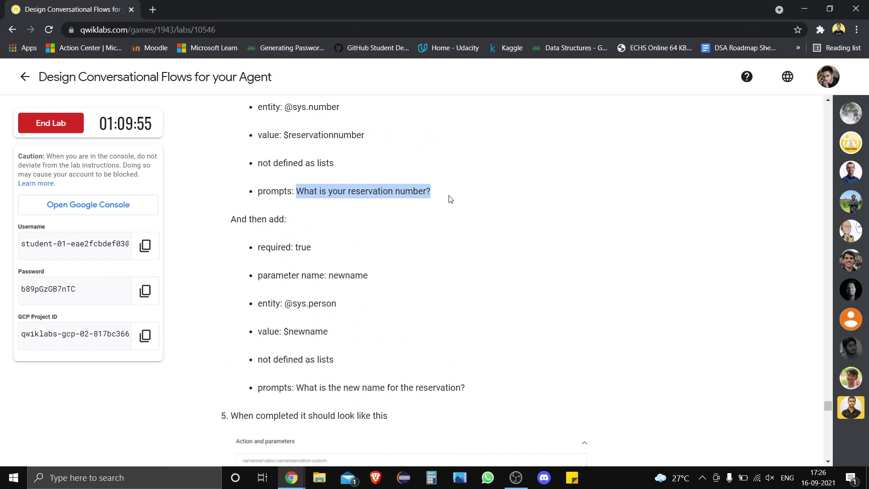
pyautogui.hotkey('alt', 'Tab')
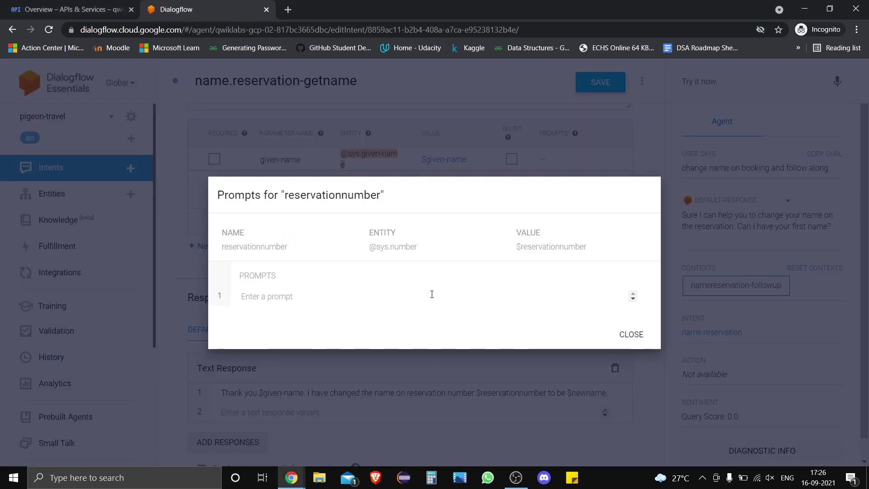
pyautogui.click(432, 295)
pyautogui.hotkey('ctrl', 'v')
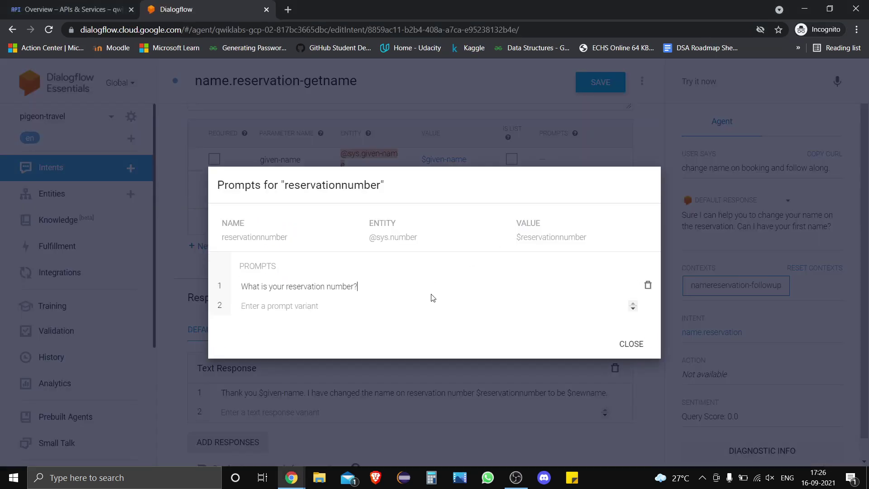
pyautogui.click(634, 352)
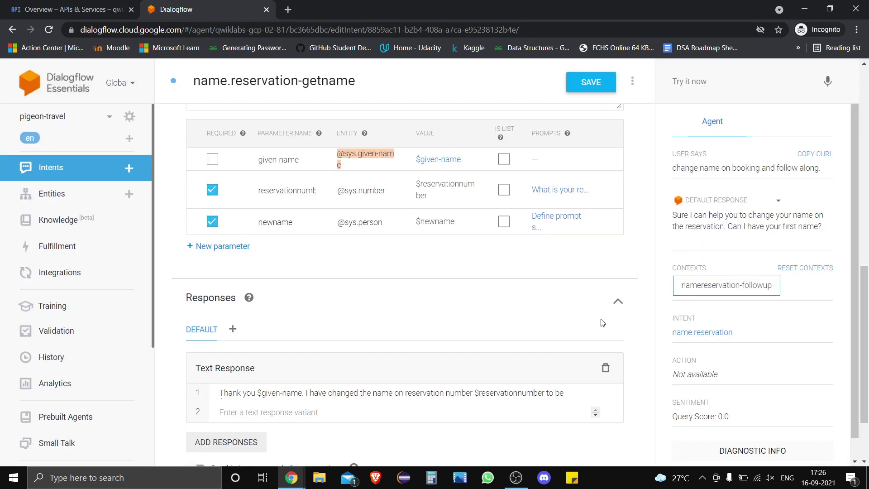
# Step: Add the lab's prompt "What is the new name for the reservation?" to the newname parameter and save the intent
pyautogui.click(568, 224)
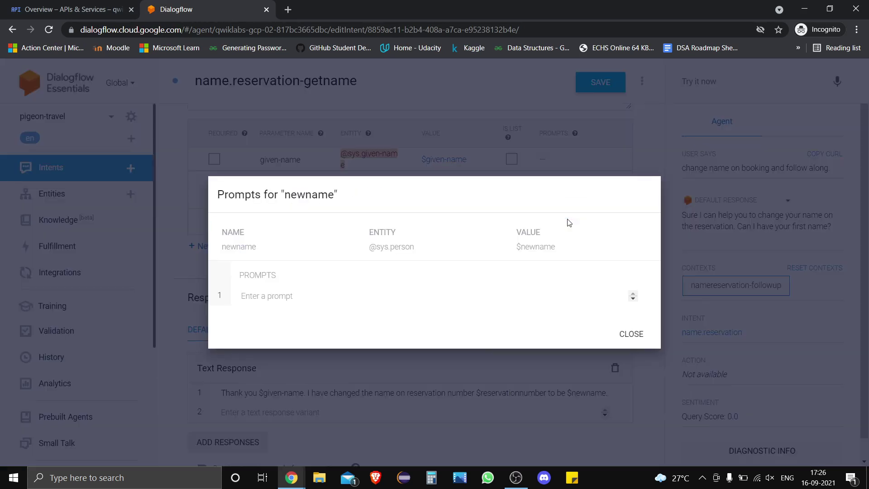
pyautogui.hotkey('alt', 'Tab')
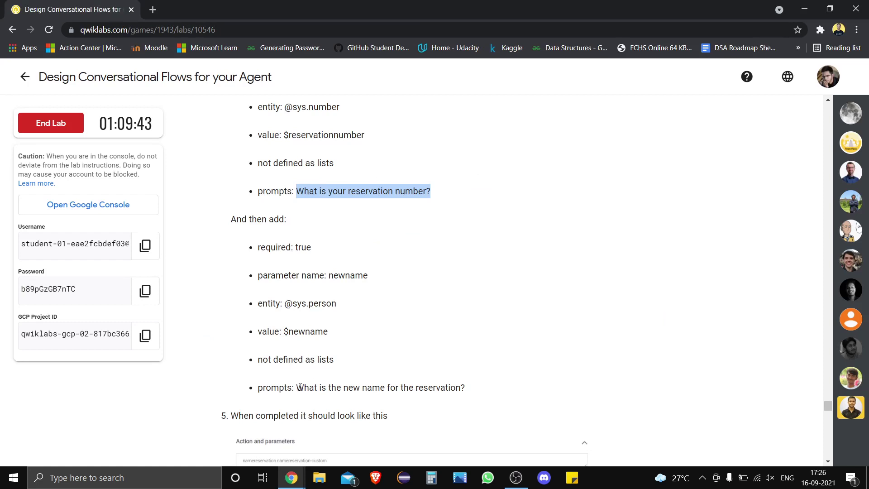
pyautogui.moveTo(297, 387)
pyautogui.mouseDown()
pyautogui.moveTo(466, 388)
pyautogui.moveTo(294, 399)
pyautogui.moveTo(296, 389)
pyautogui.mouseUp()
pyautogui.hotkey('ctrl', 'c')
pyautogui.click(470, 388)
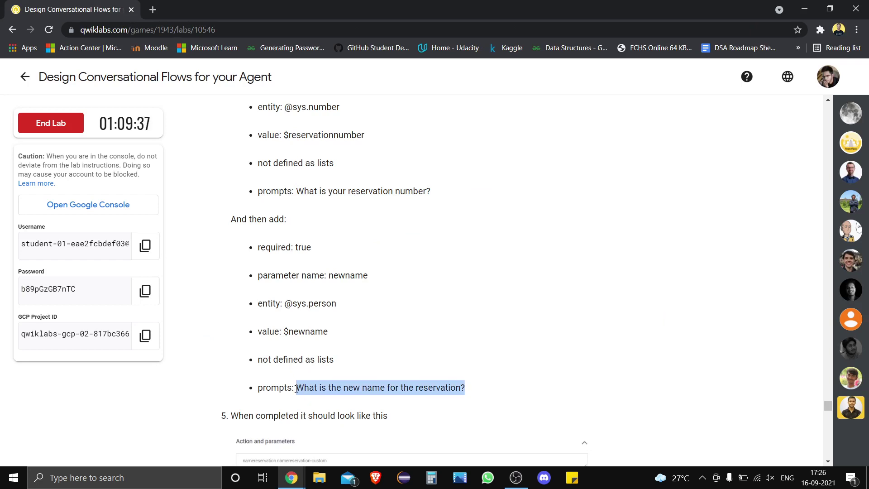
pyautogui.hotkey('alt', 'Tab')
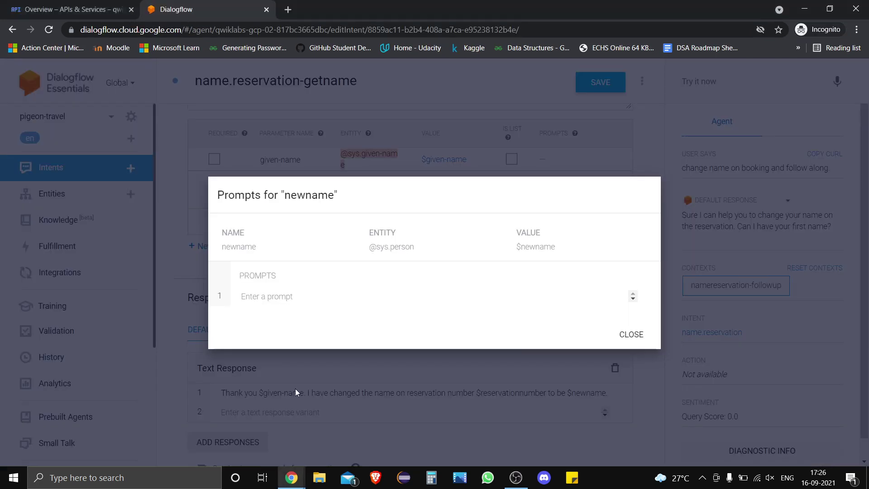
pyautogui.click(422, 295)
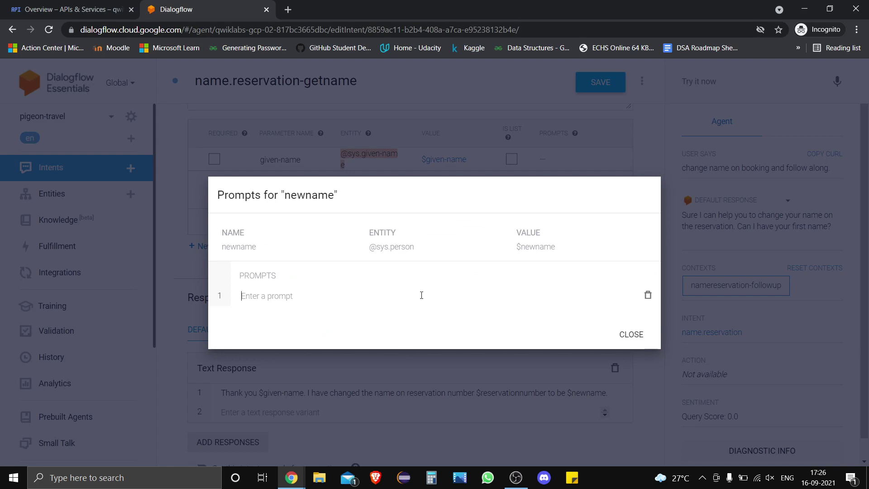
pyautogui.hotkey('ctrl', 'v')
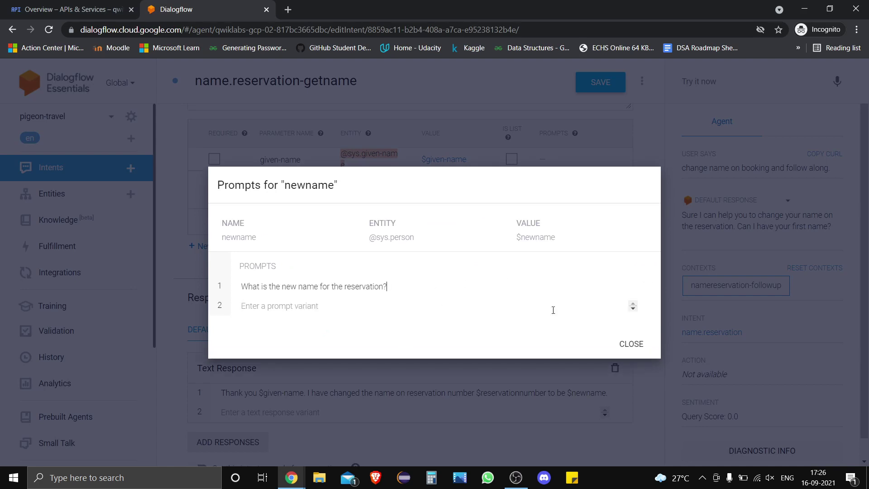
pyautogui.click(640, 355)
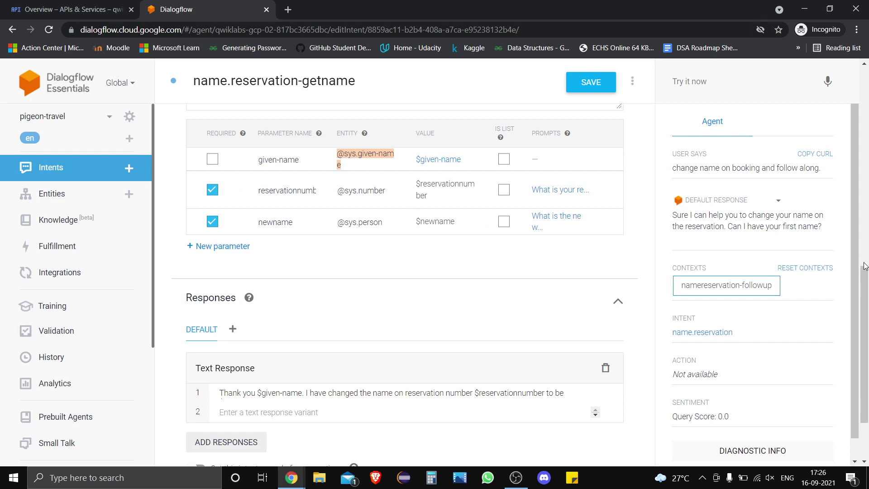
pyautogui.scroll(-1, 865, 266)
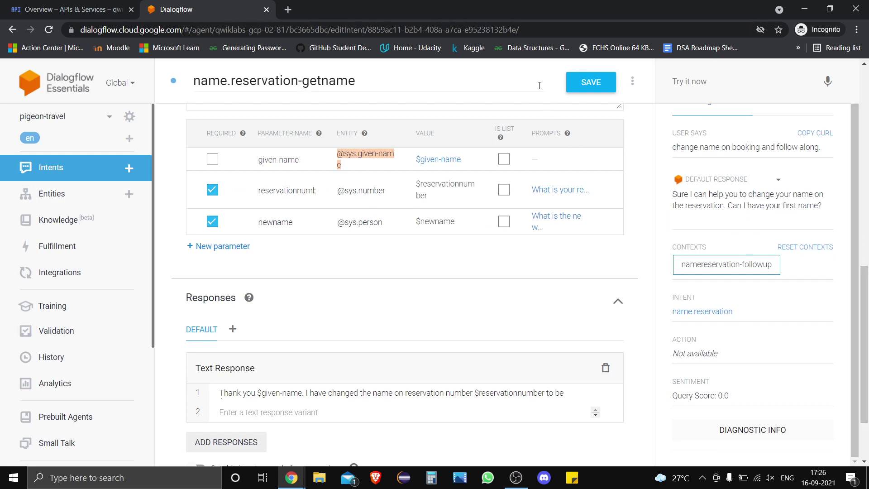
pyautogui.click(578, 90)
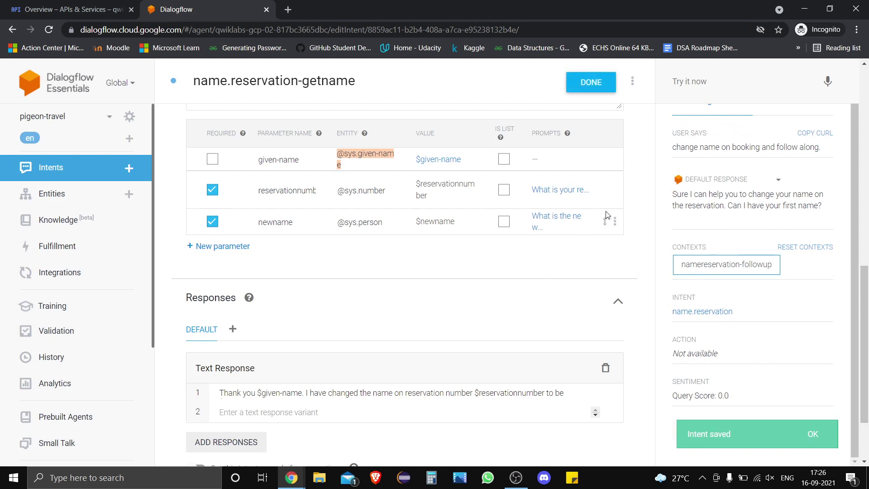
# Step: Switch to the Qwiklabs lab page and rerun the progress check for the "Use slot-filling" objective
pyautogui.hotkey('alt', 'Tab')
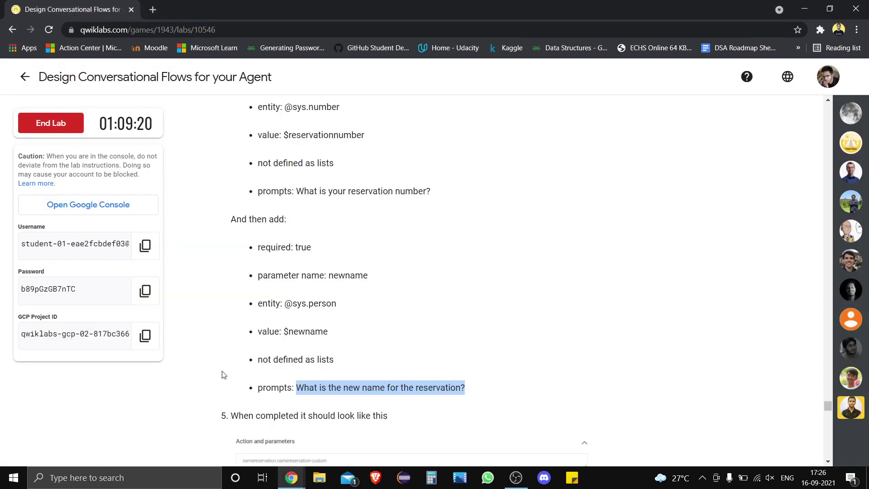
pyautogui.doubleClick(209, 377)
pyautogui.scroll(-2, 209, 379)
pyautogui.scroll(-15, 210, 379)
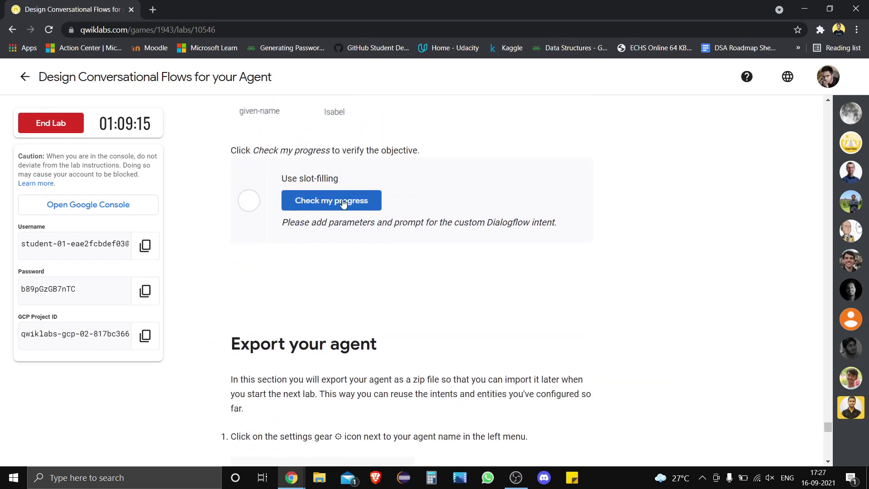
pyautogui.click(346, 199)
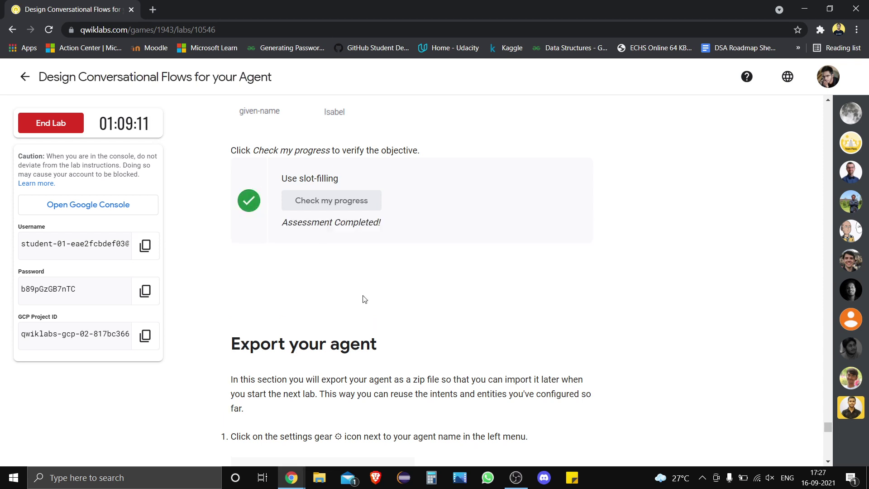
# Step: End the lab, confirm the submission, and submit a five-star satisfaction rating without comments
pyautogui.scroll(-12, 364, 299)
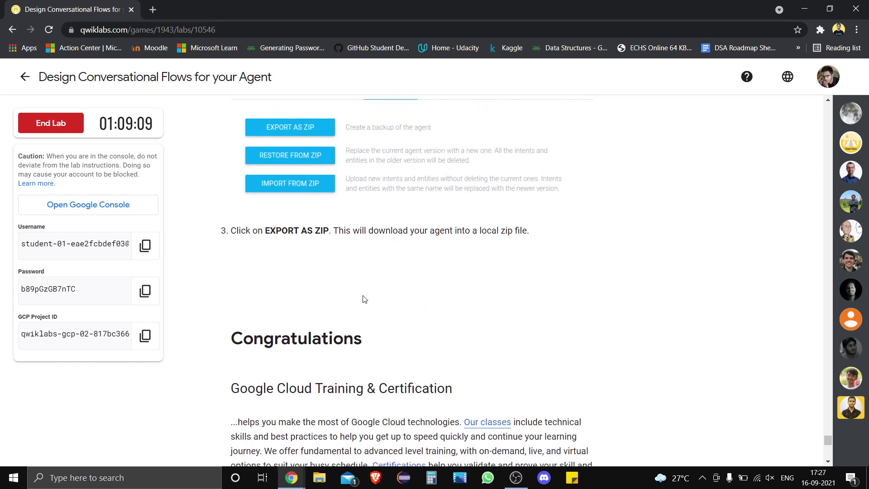
pyautogui.scroll(-12, 364, 298)
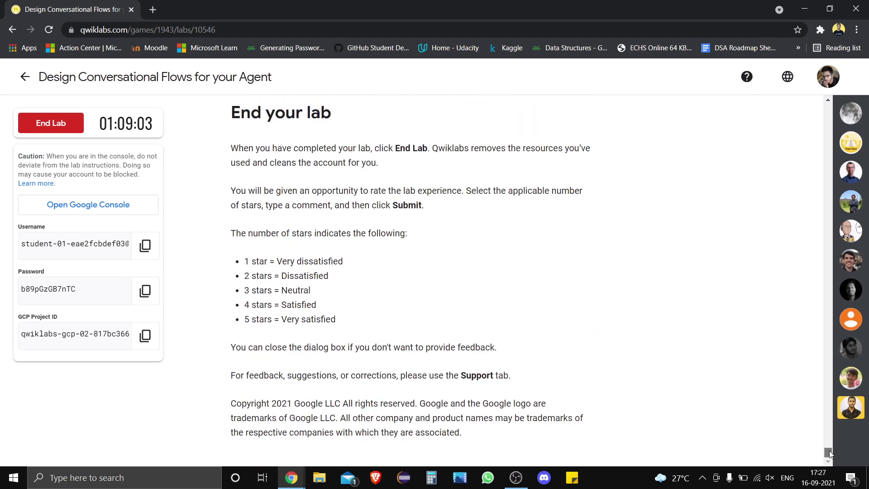
pyautogui.moveTo(828, 450); pyautogui.dragTo(830, 96)
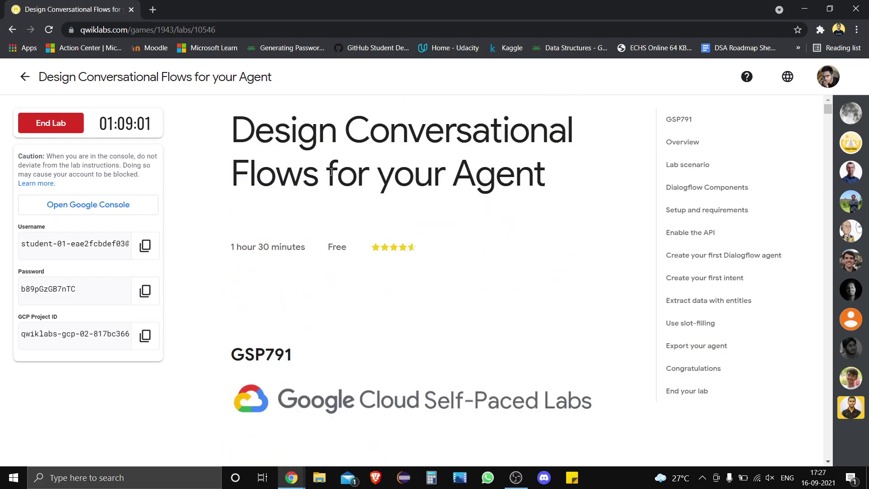
pyautogui.click(64, 114)
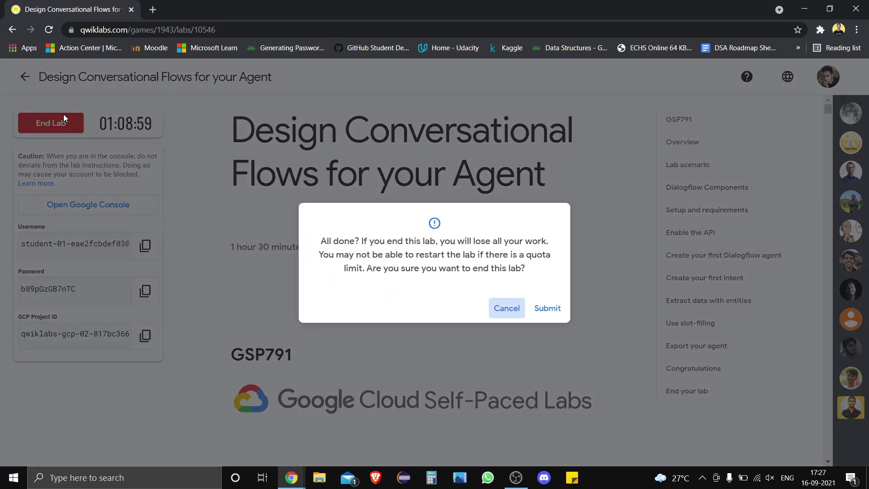
pyautogui.click(548, 308)
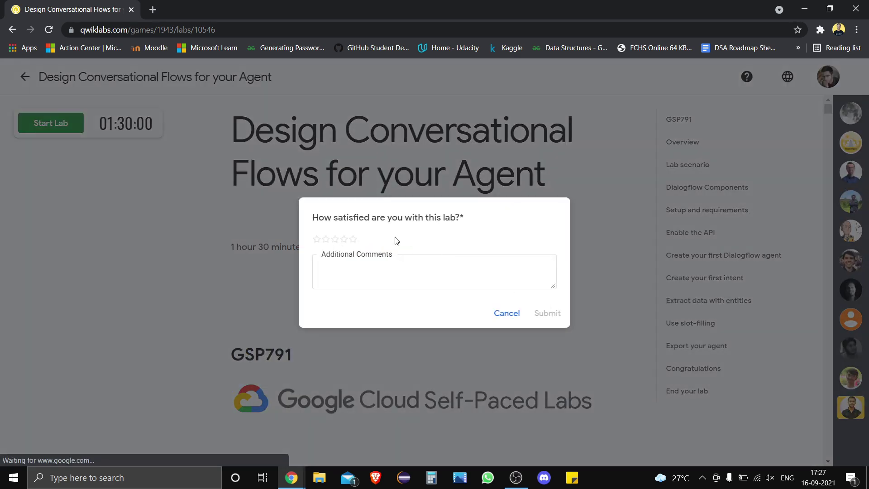
pyautogui.click(353, 239)
pyautogui.click(555, 313)
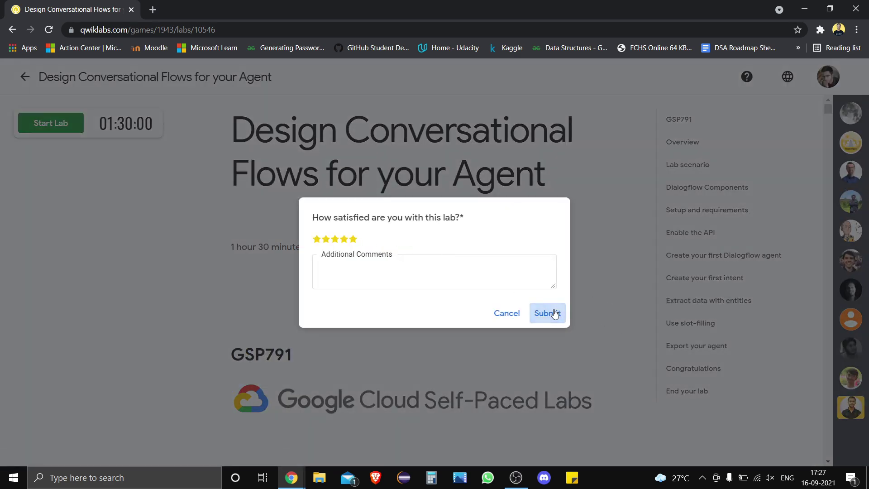